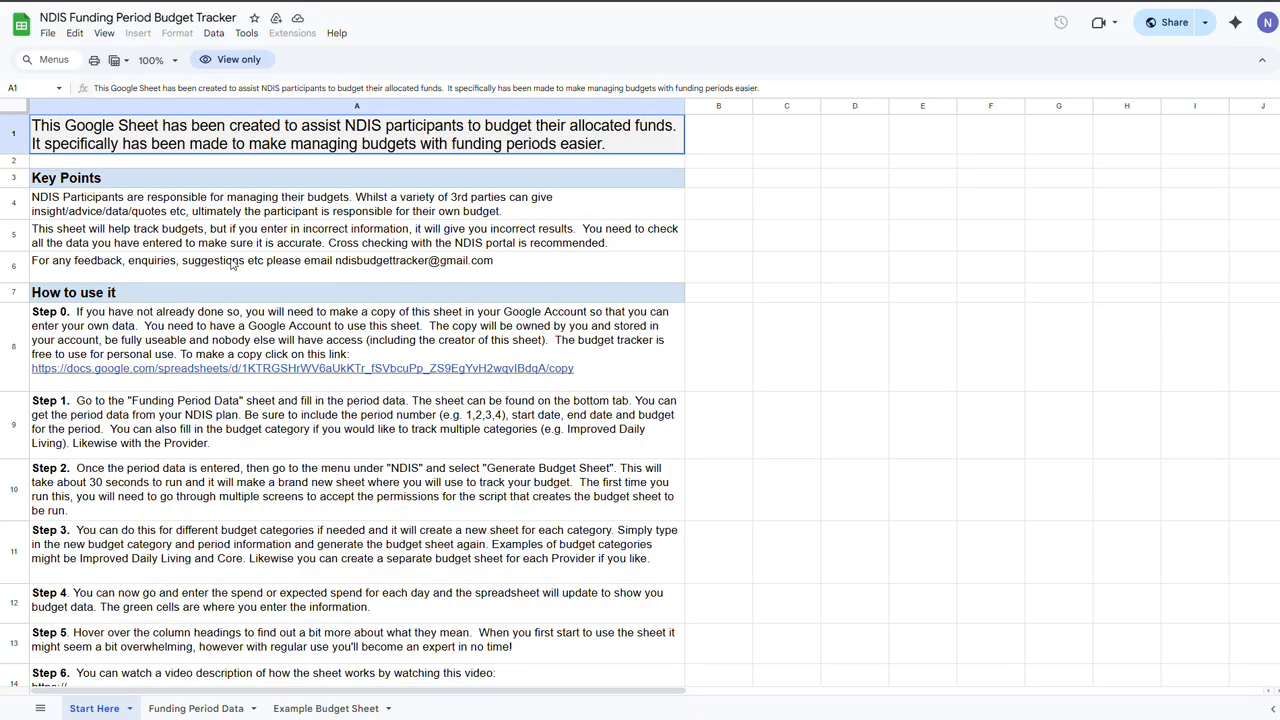
- Make a personal copy of the NDIS Funding Period Budget Tracker through the copy link in Step 0
click(198, 352)
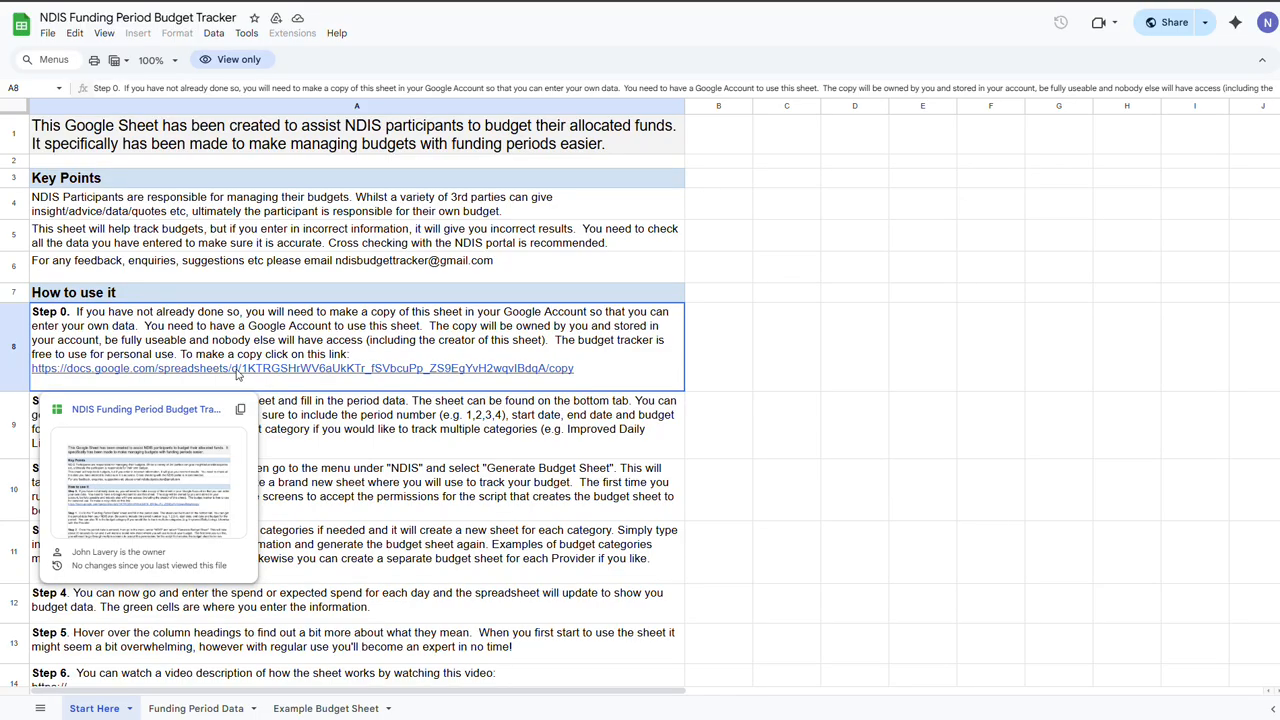
click(133, 413)
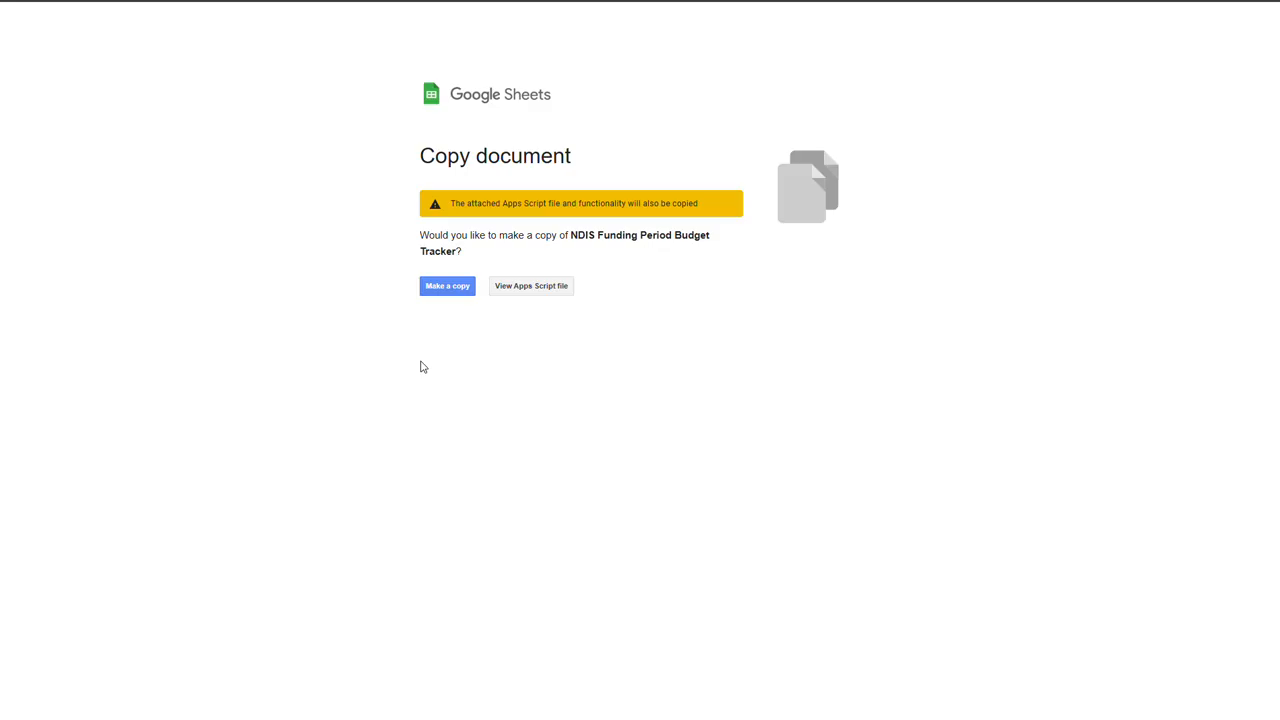
click(442, 288)
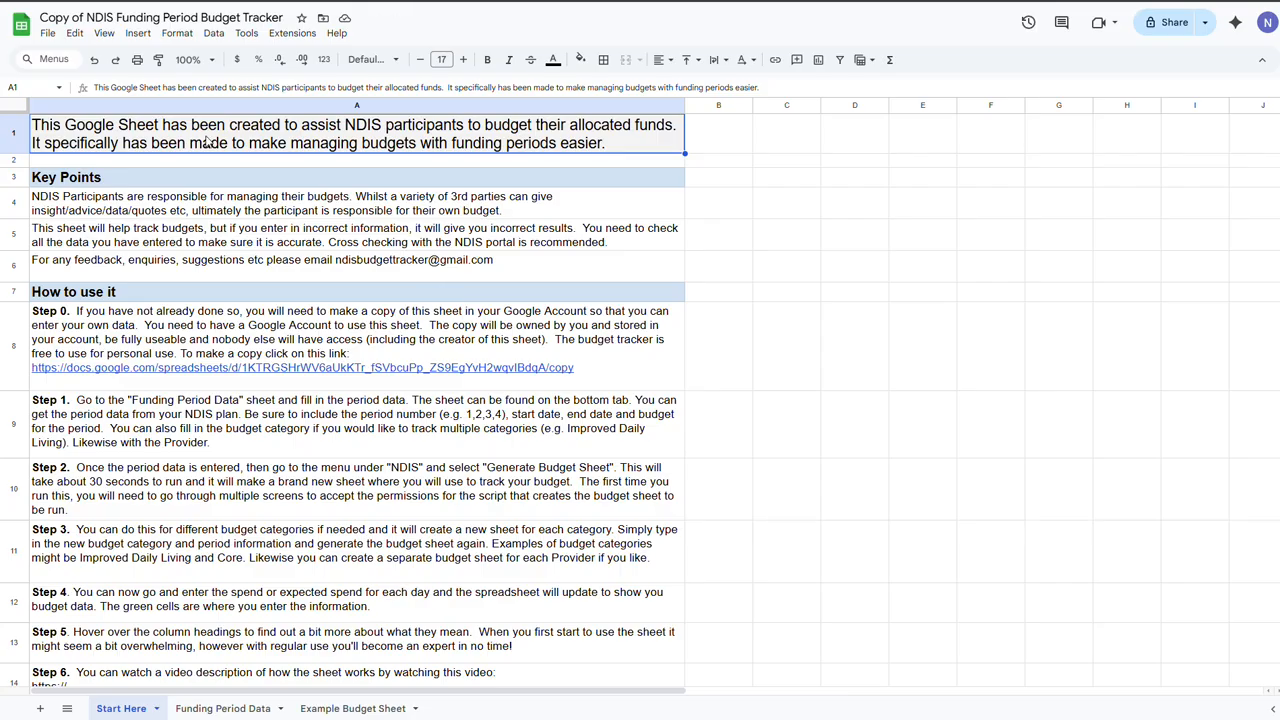
- Rename the copied spreadsheet by replacing "Copy of" in its title with the participant's first name
click(117, 18)
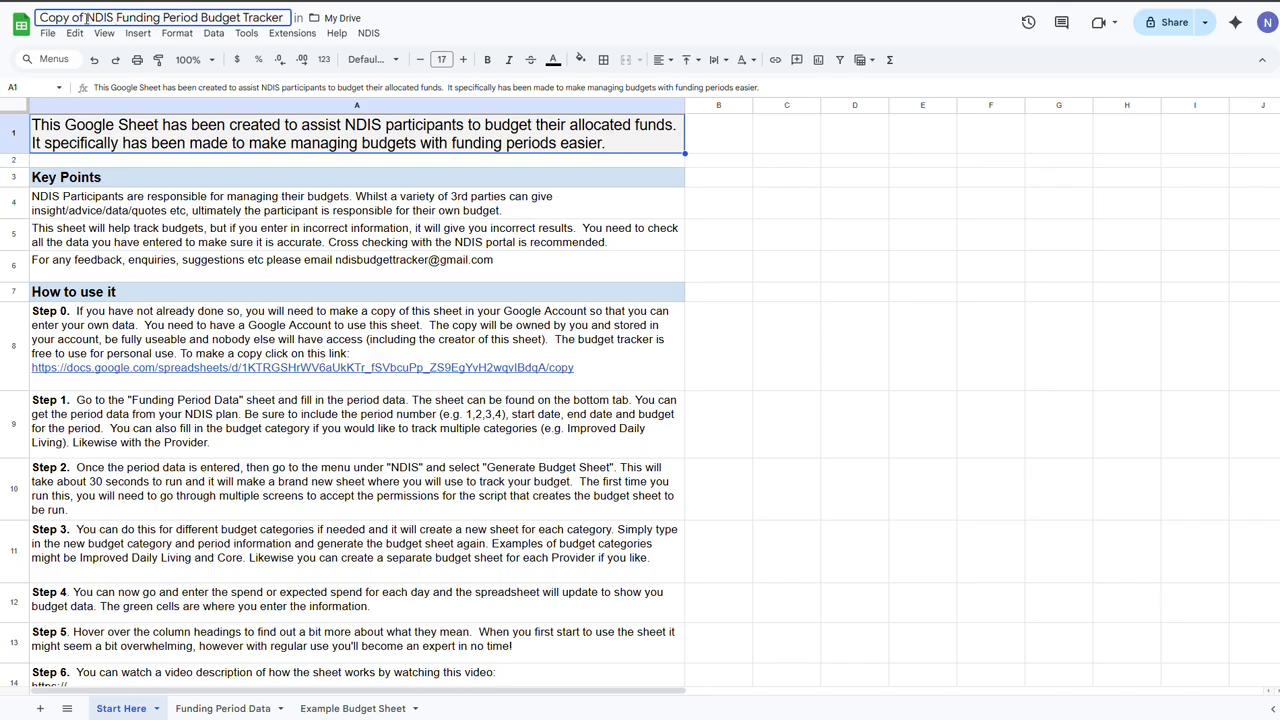
drag(85, 18, 42, 10)
text(James)
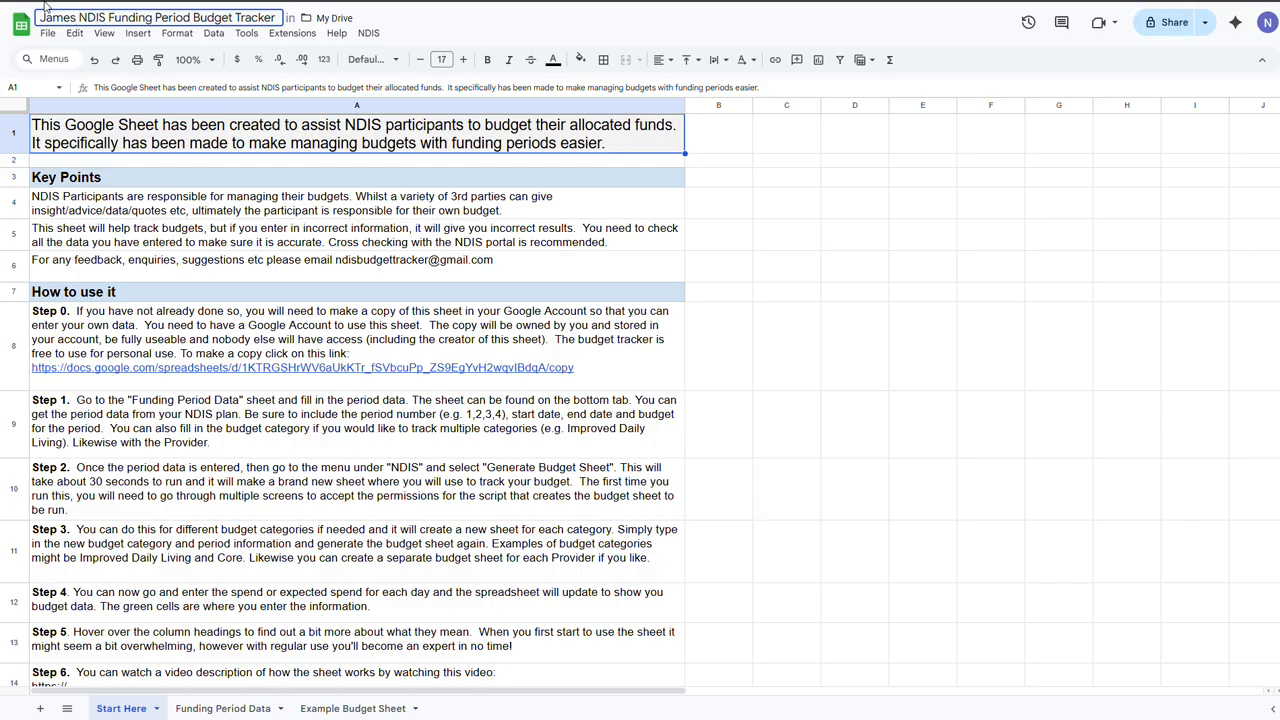
click(176, 143)
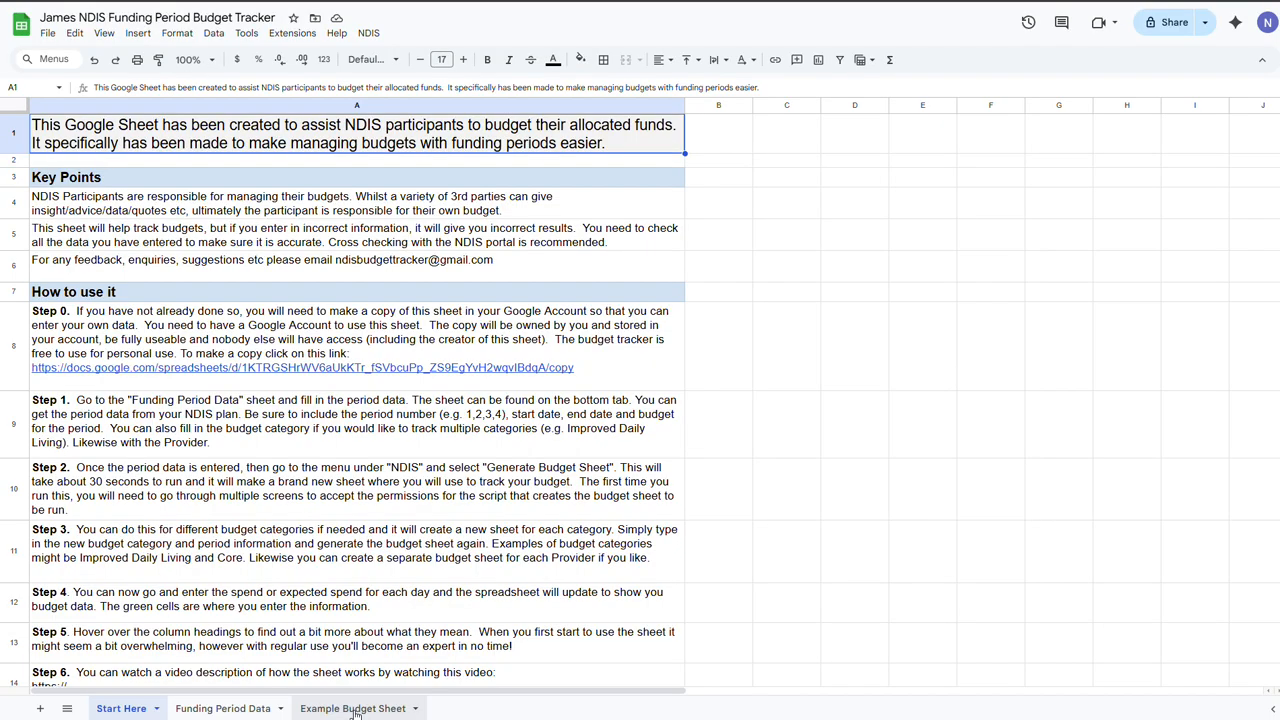
- Set the category name to Therapy on the Funding Period Data sheet
click(221, 710)
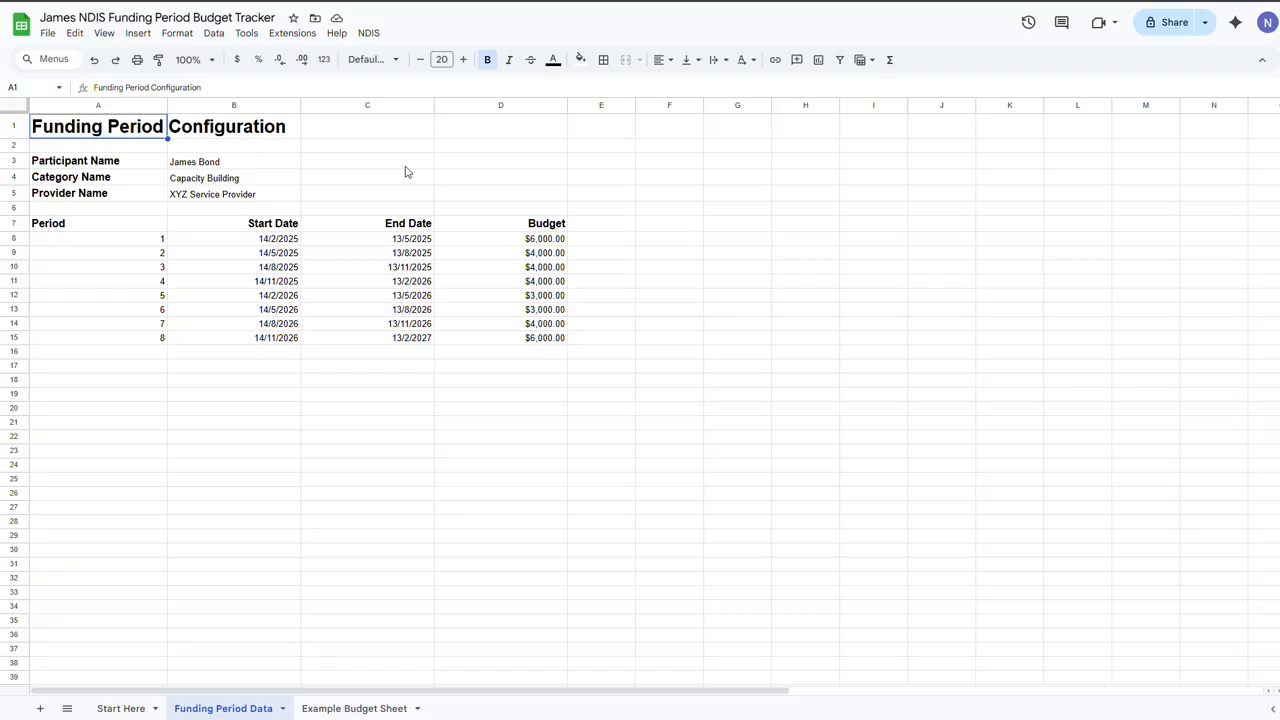
click(218, 184)
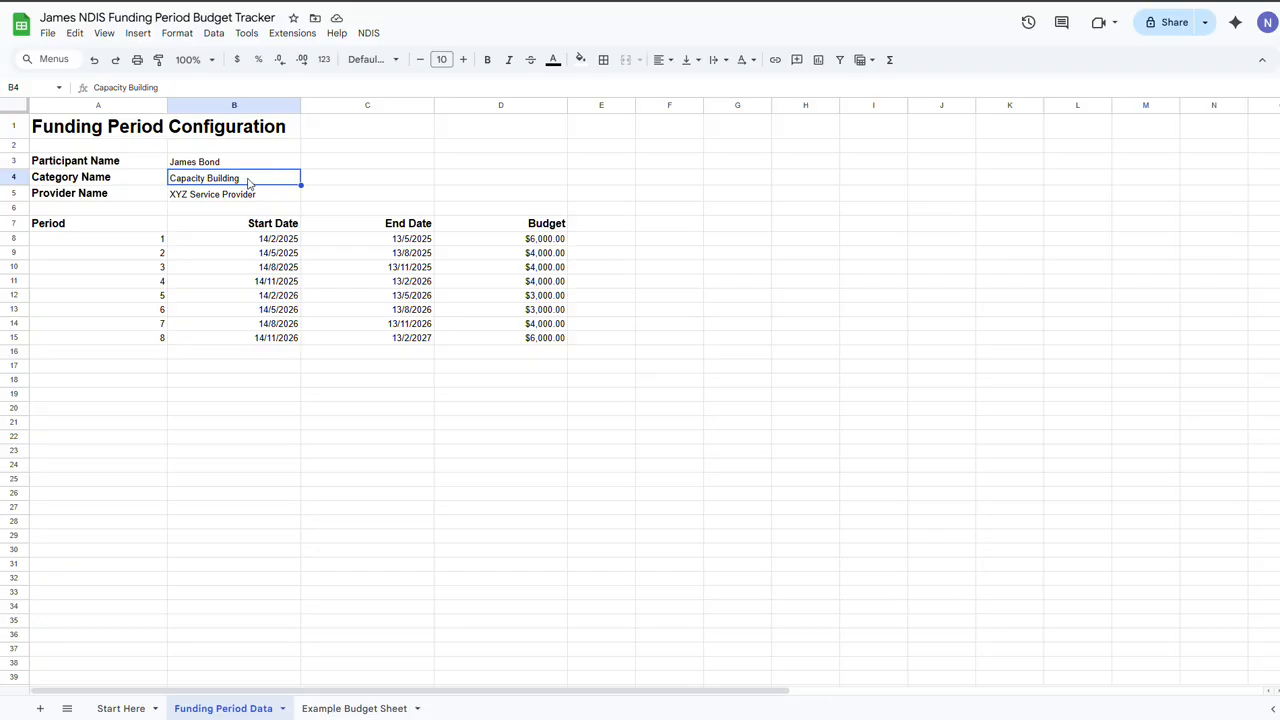
double_click(248, 182)
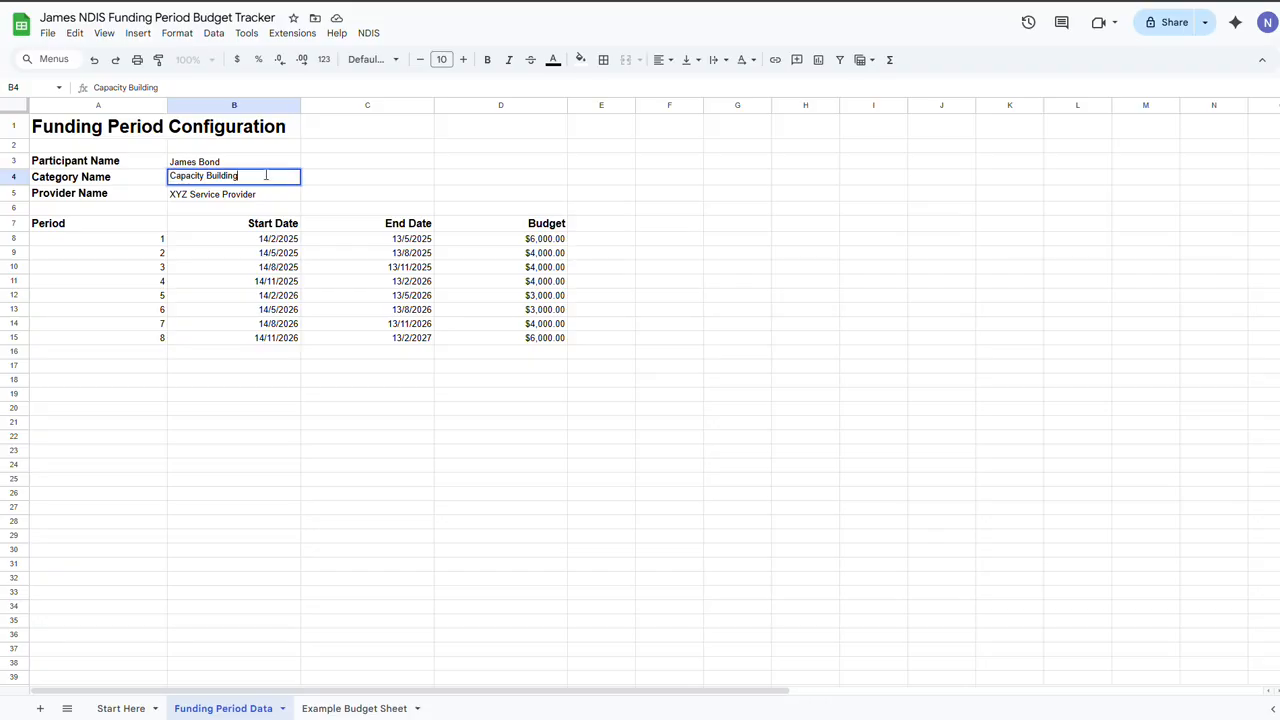
drag(268, 175, 119, 163)
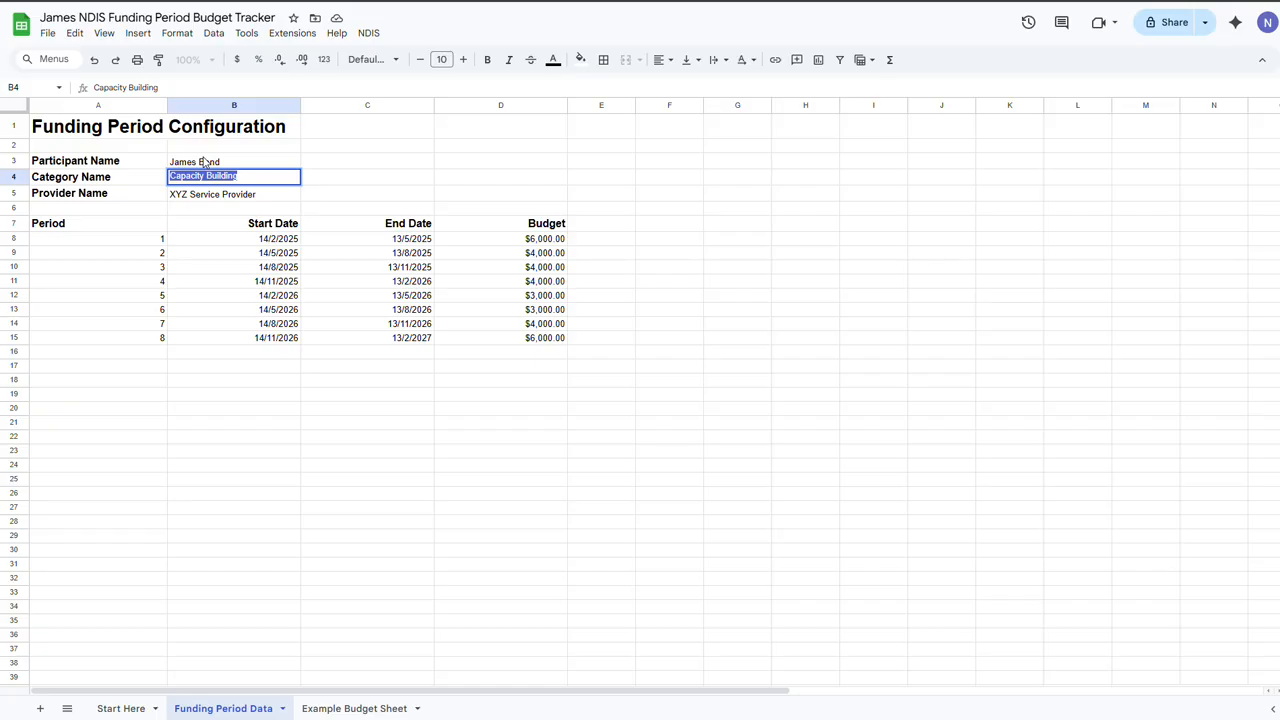
text(Therapy)
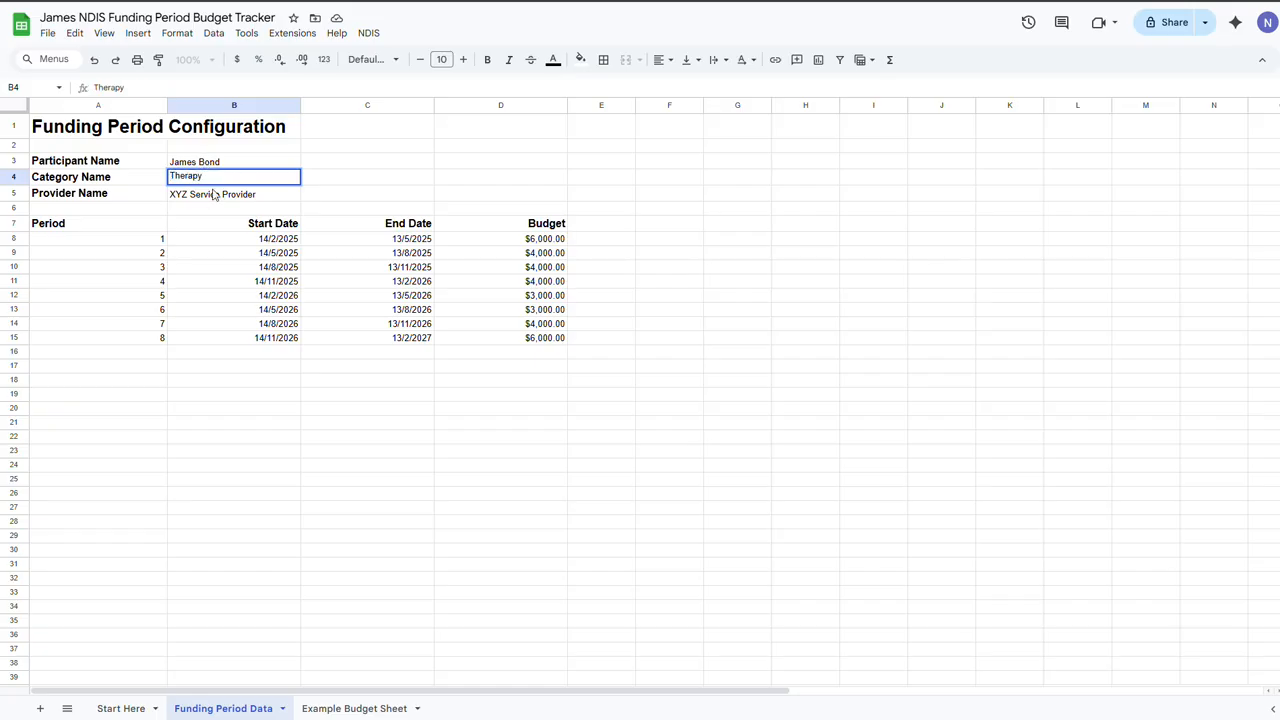
click(240, 199)
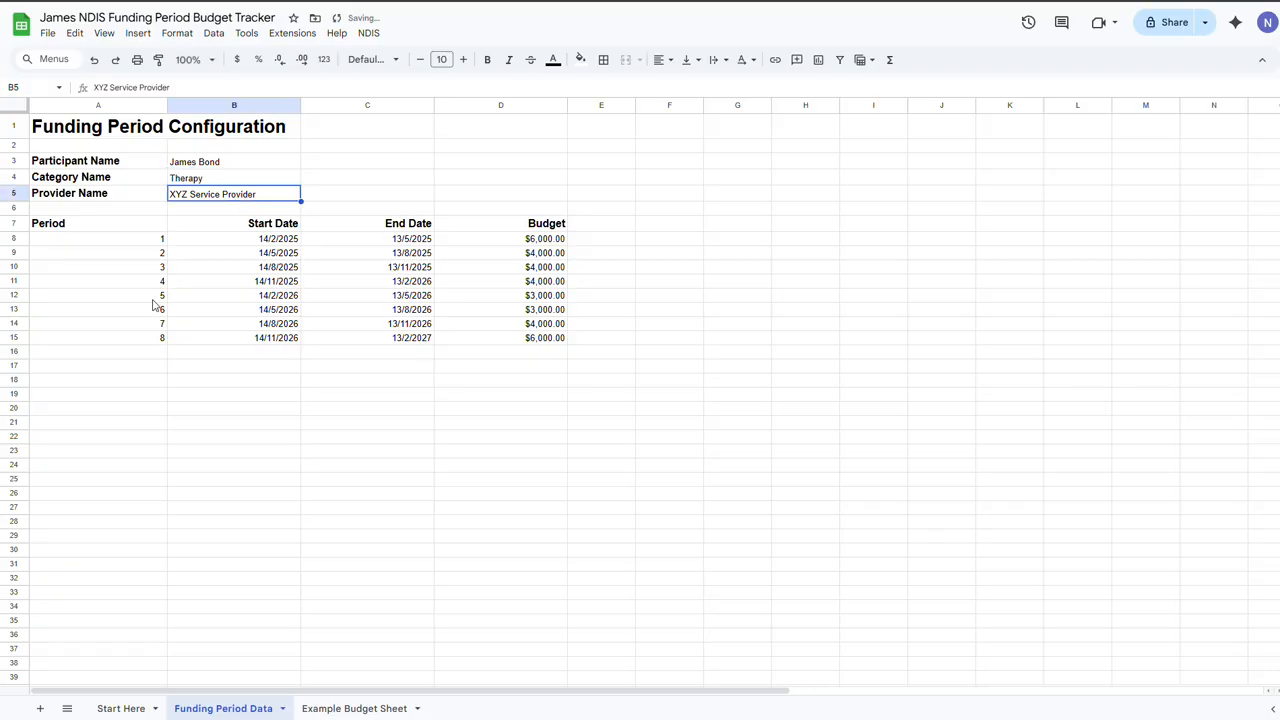
- Clear the rows for funding periods 5 to 8 and review the dates and budgets of periods 1 to 4
drag(45, 300, 590, 345)
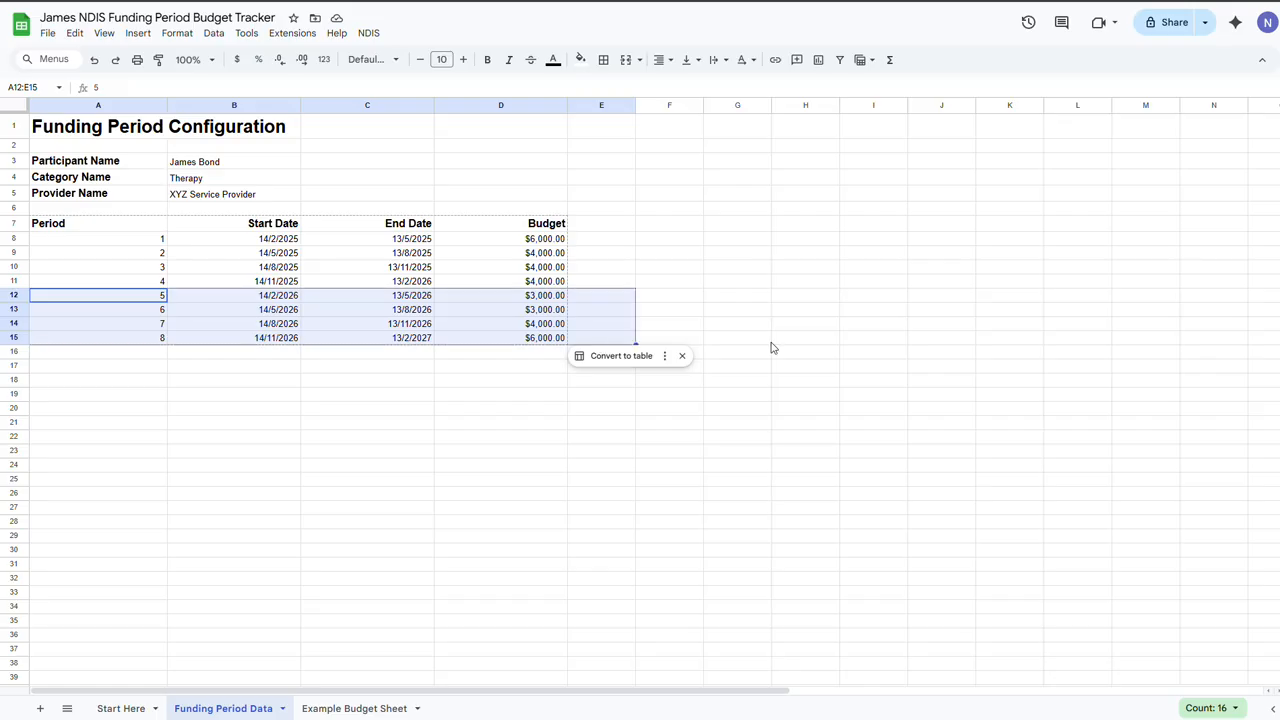
key(Delete)
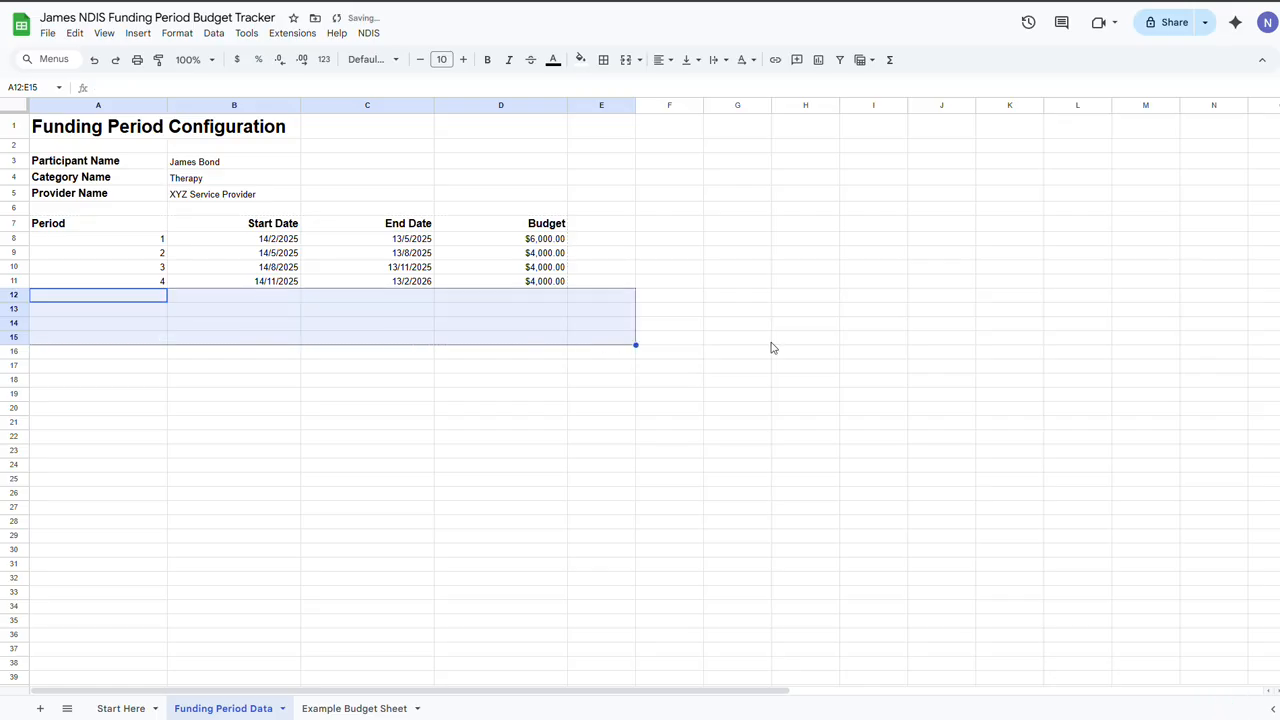
click(129, 248)
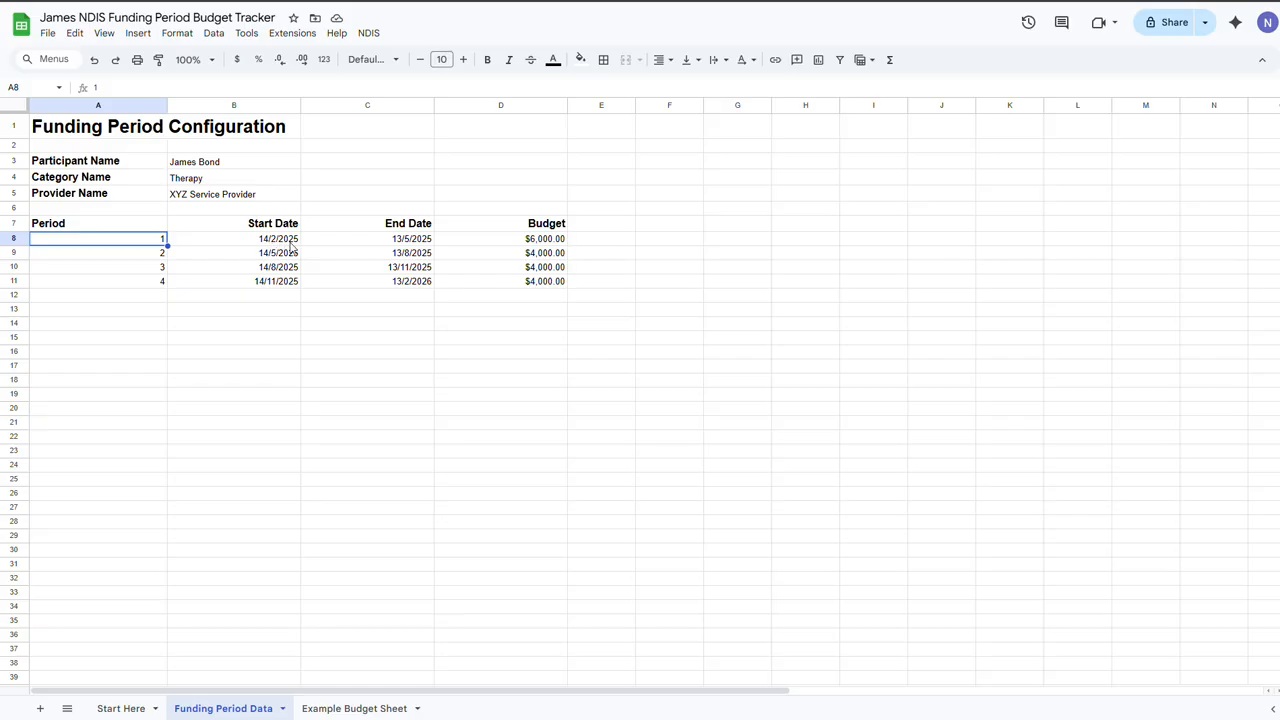
click(424, 289)
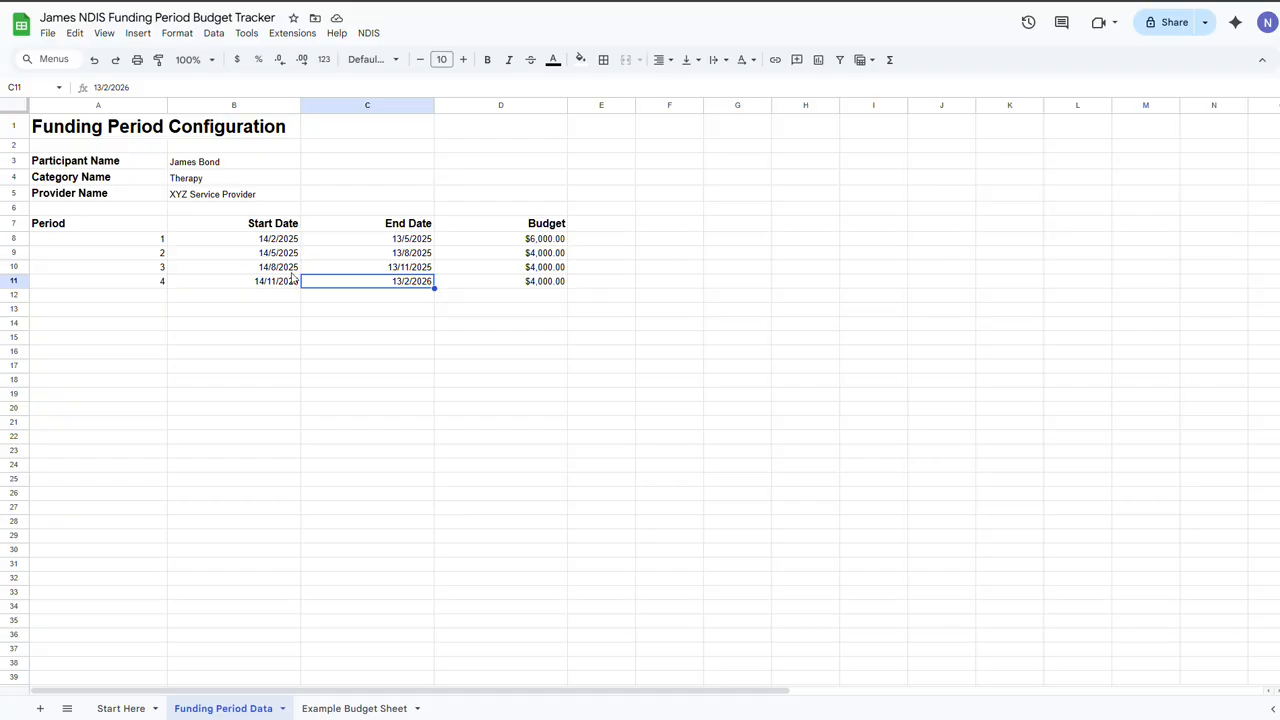
click(557, 241)
click(601, 241)
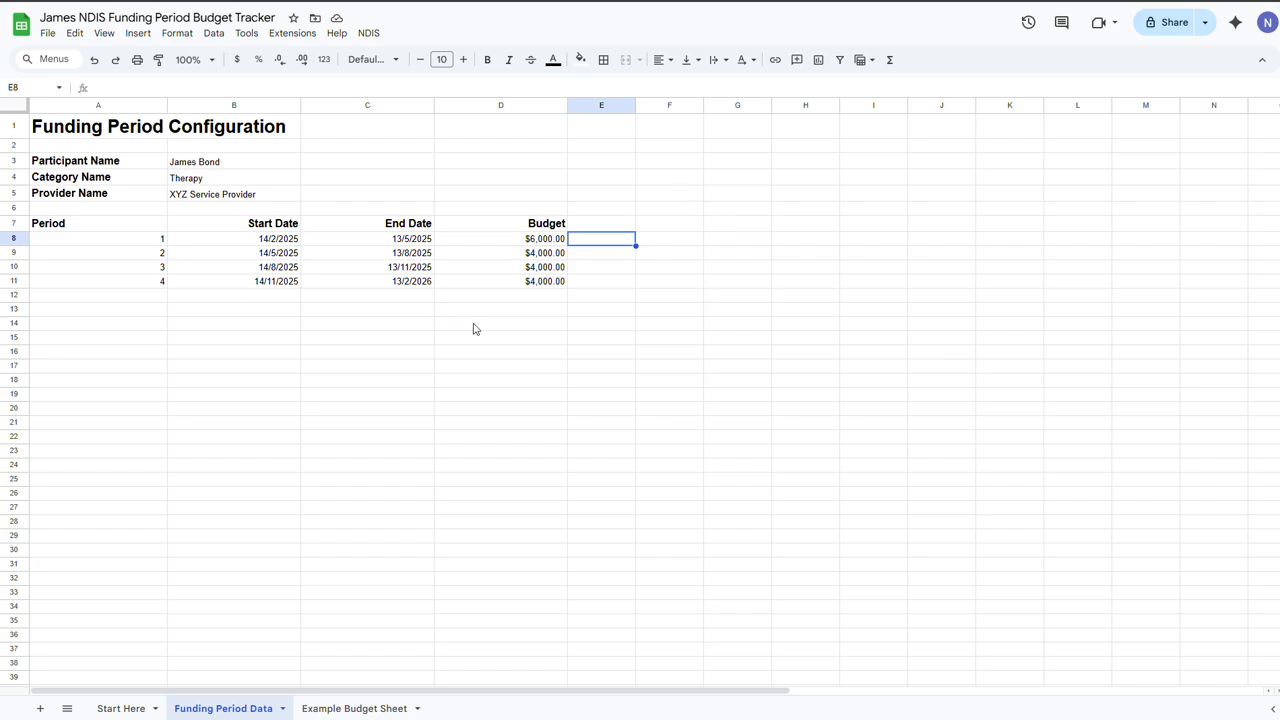
- Generate the budget sheet from the period data, granting the NDIS Budget Sheet script access to the Google account
click(369, 33)
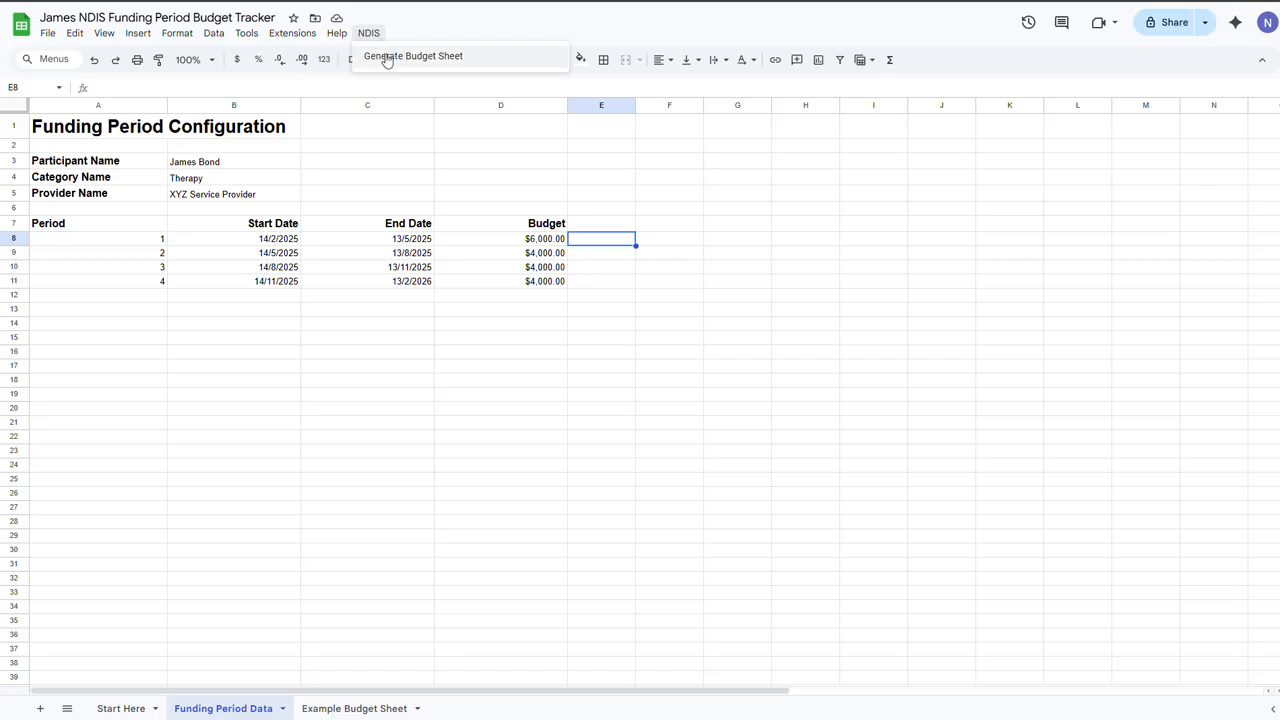
click(457, 57)
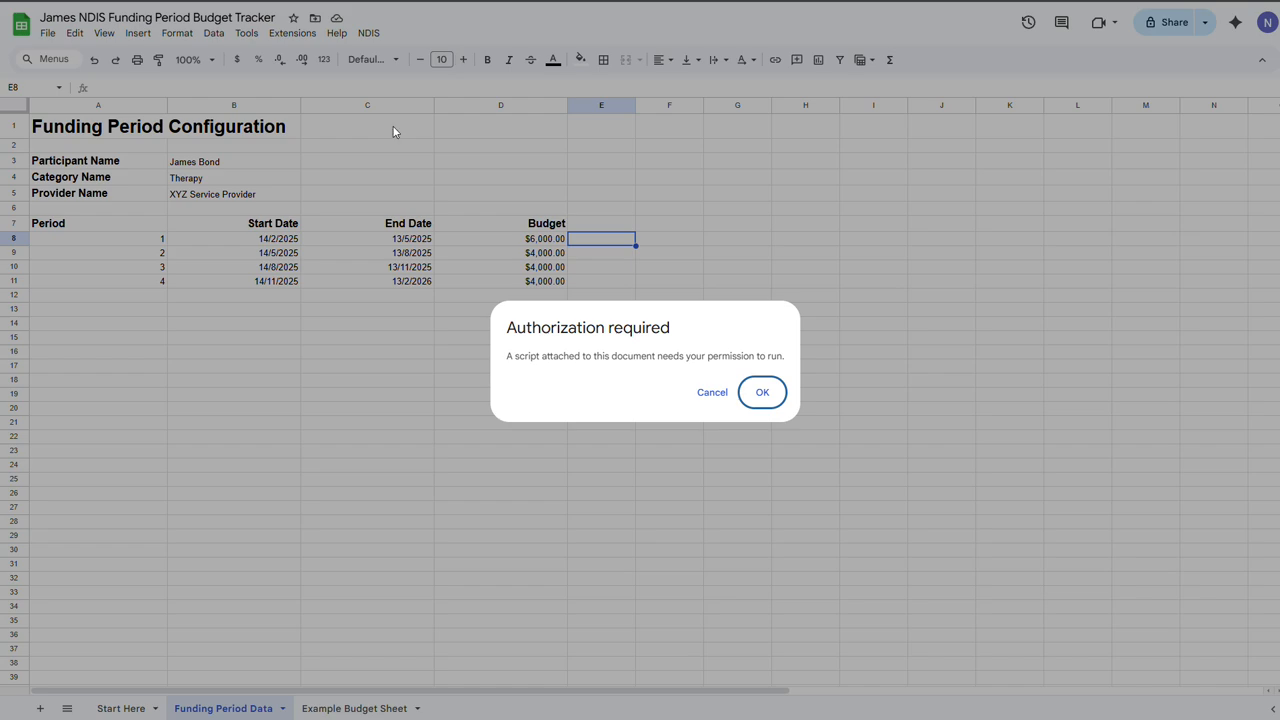
click(762, 393)
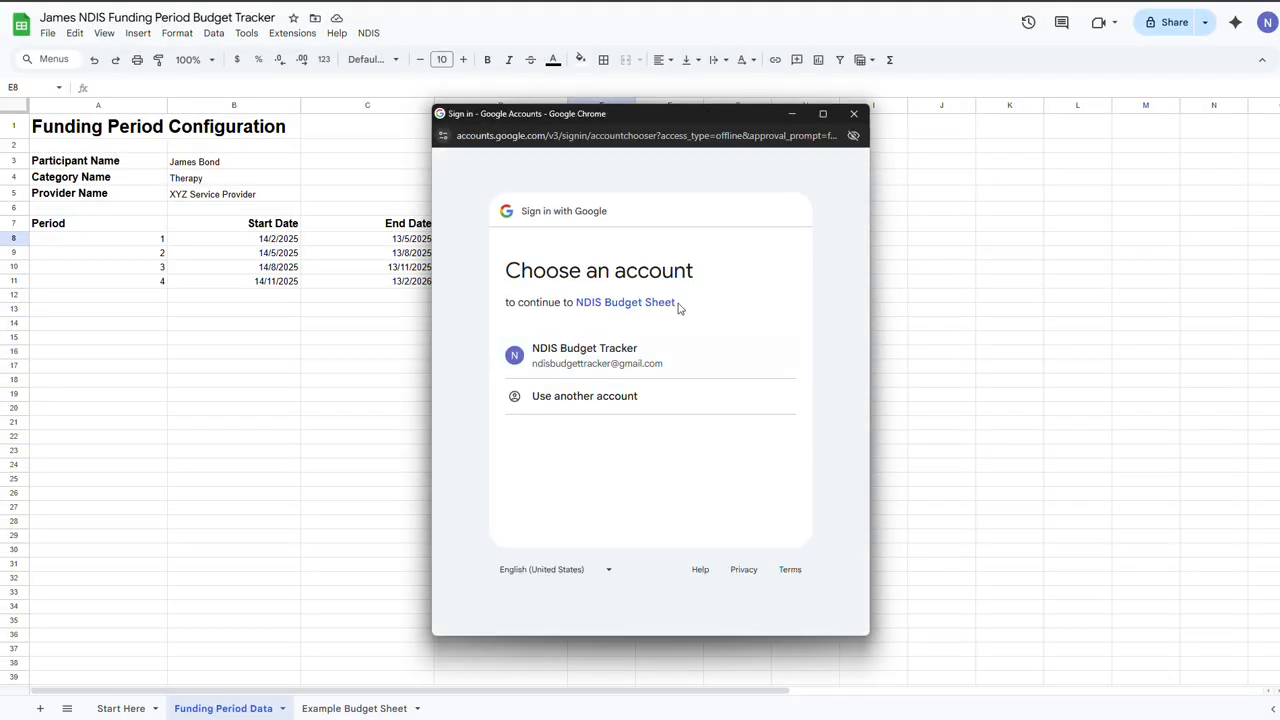
click(617, 362)
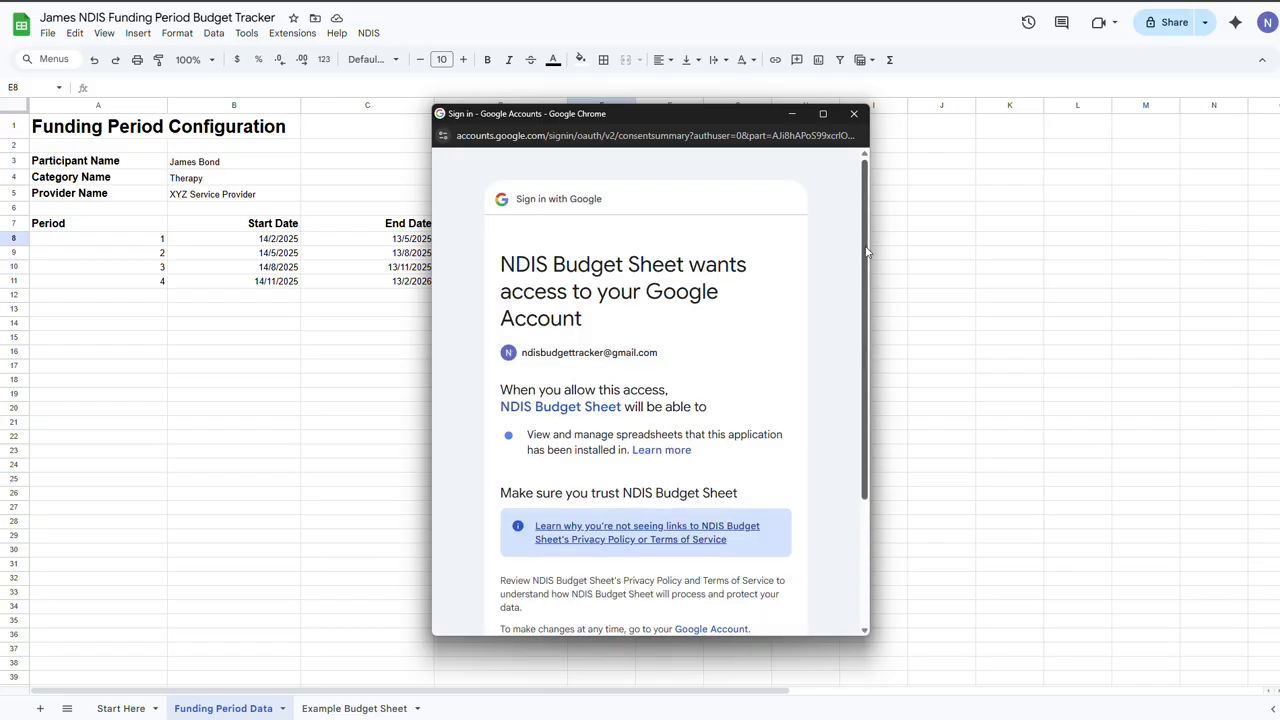
drag(867, 253, 868, 393)
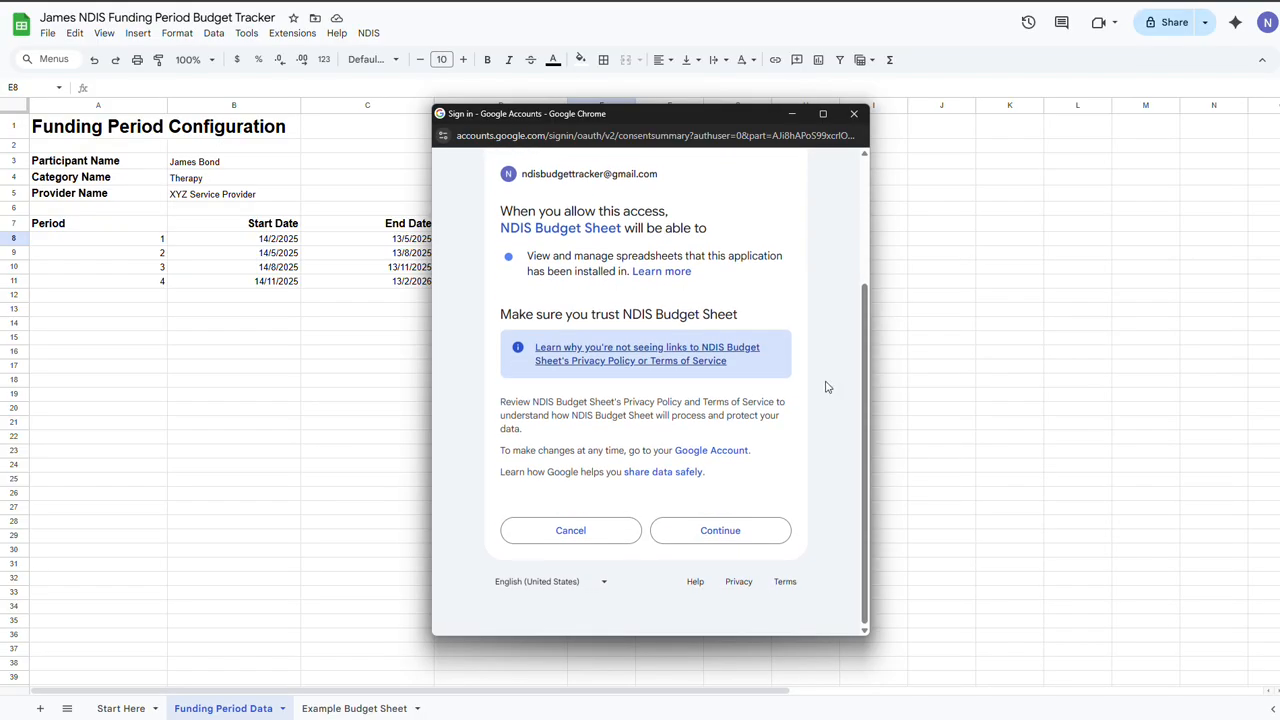
click(727, 532)
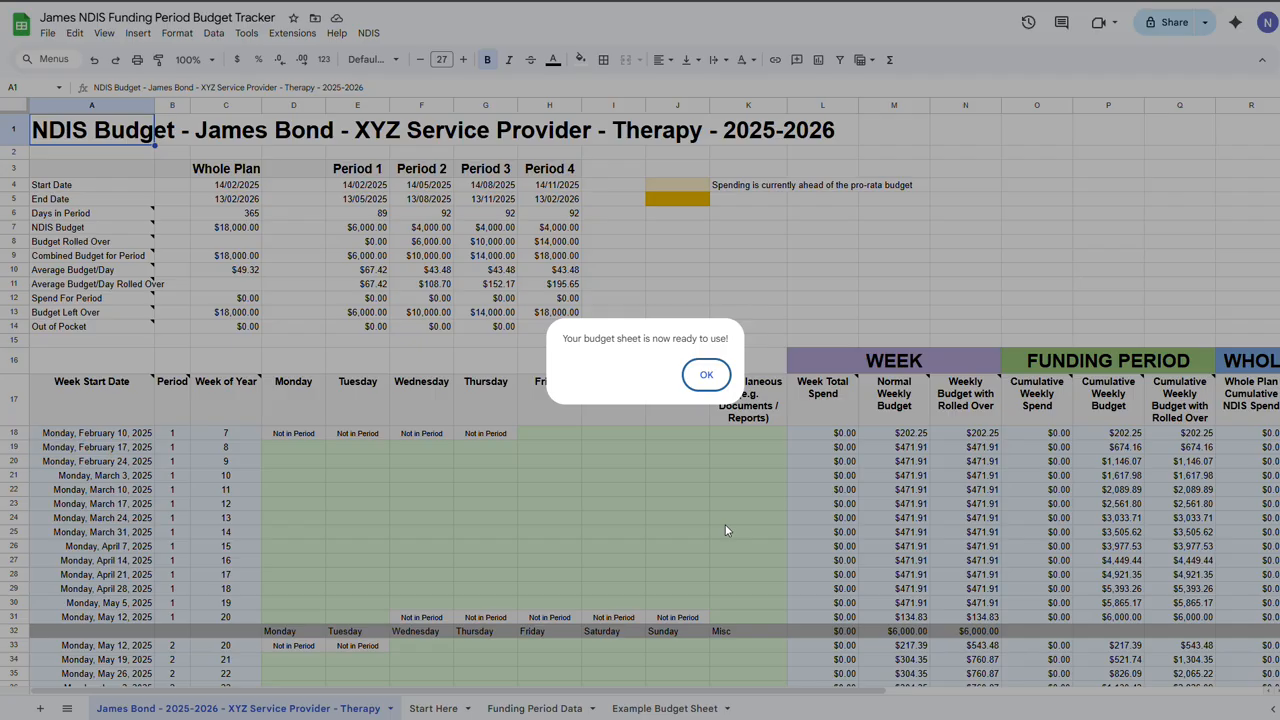
click(705, 377)
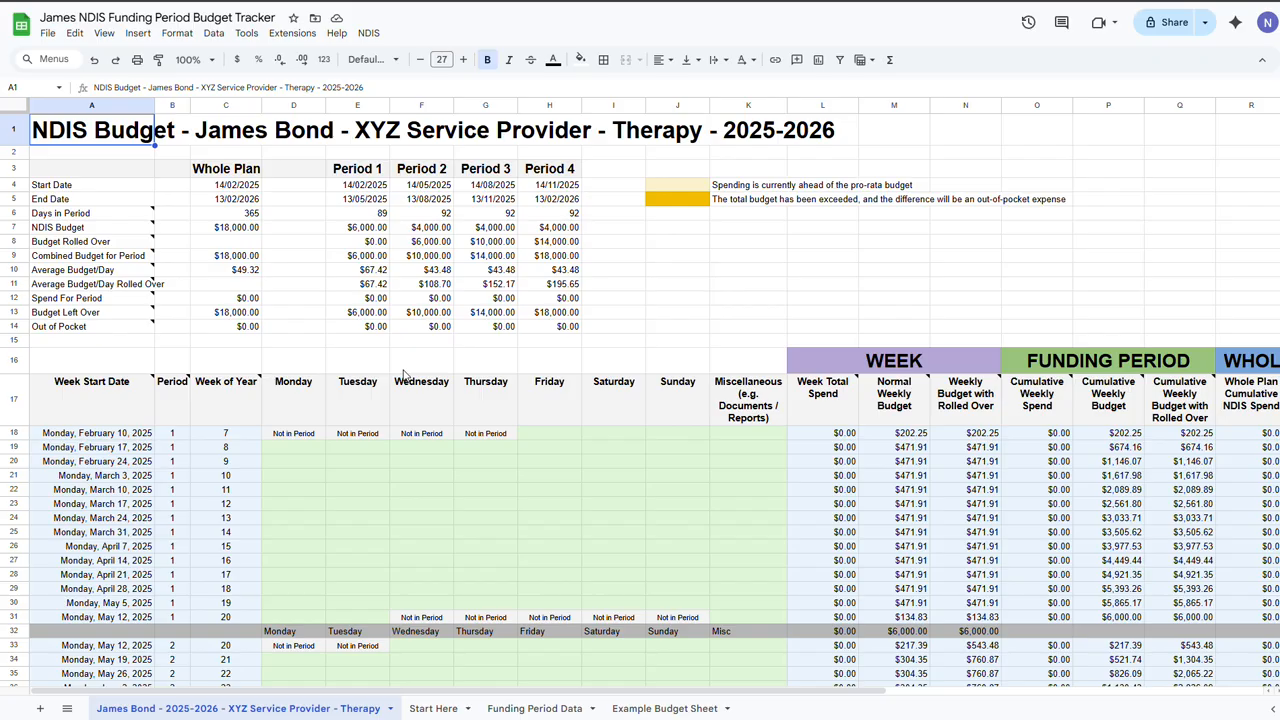
- Examine the generated sheet's summary table: period dates, NDIS budget, rolled-over and combined budgets, and average budget per day for each period
drag(13, 130, 33, 332)
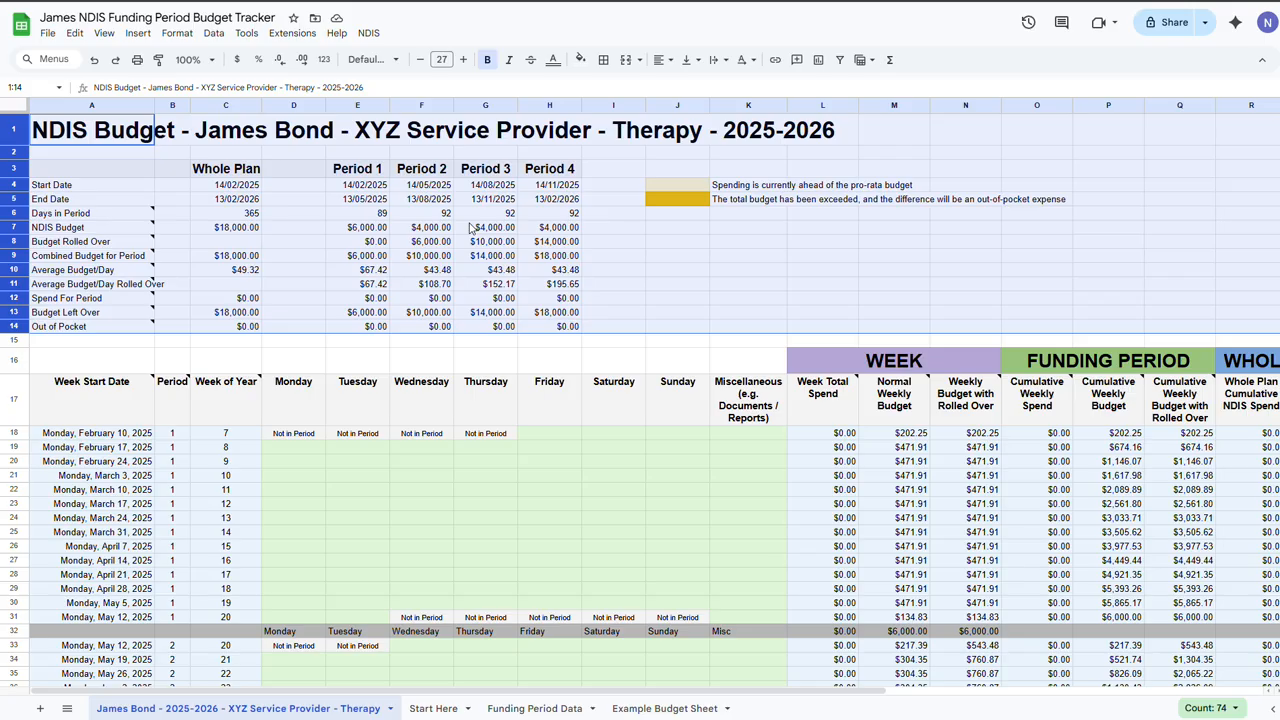
click(76, 360)
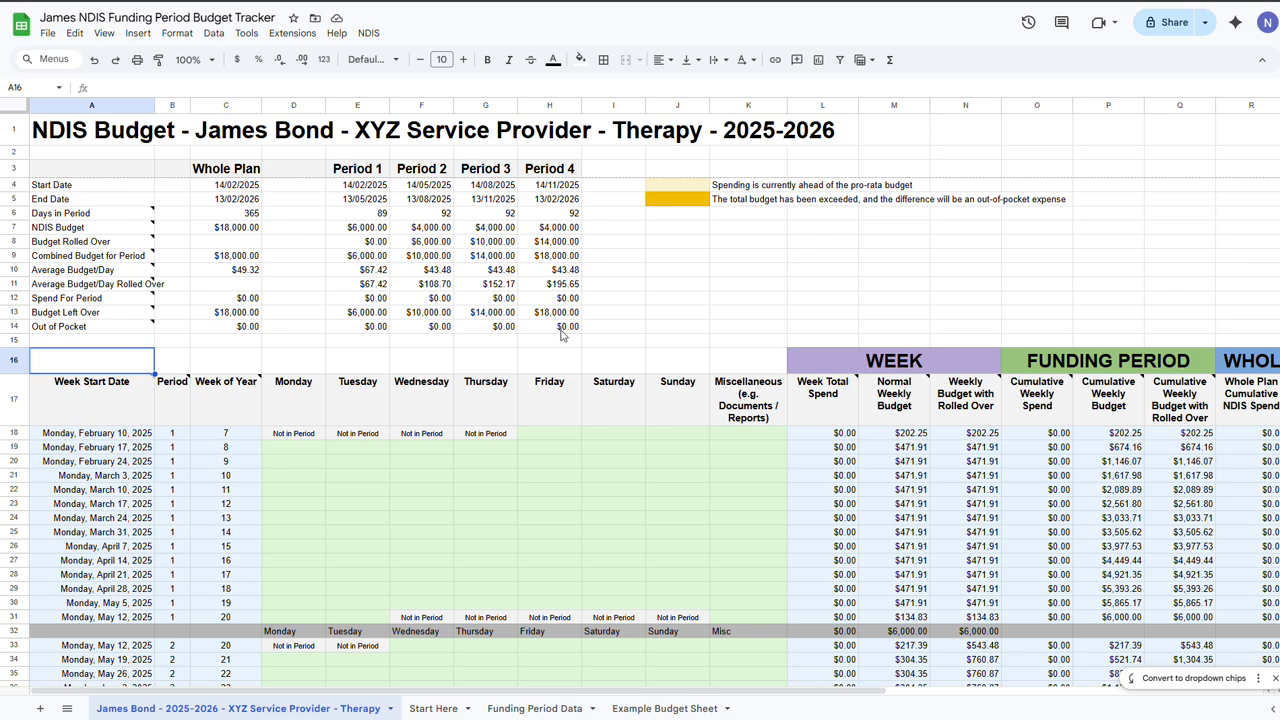
click(362, 176)
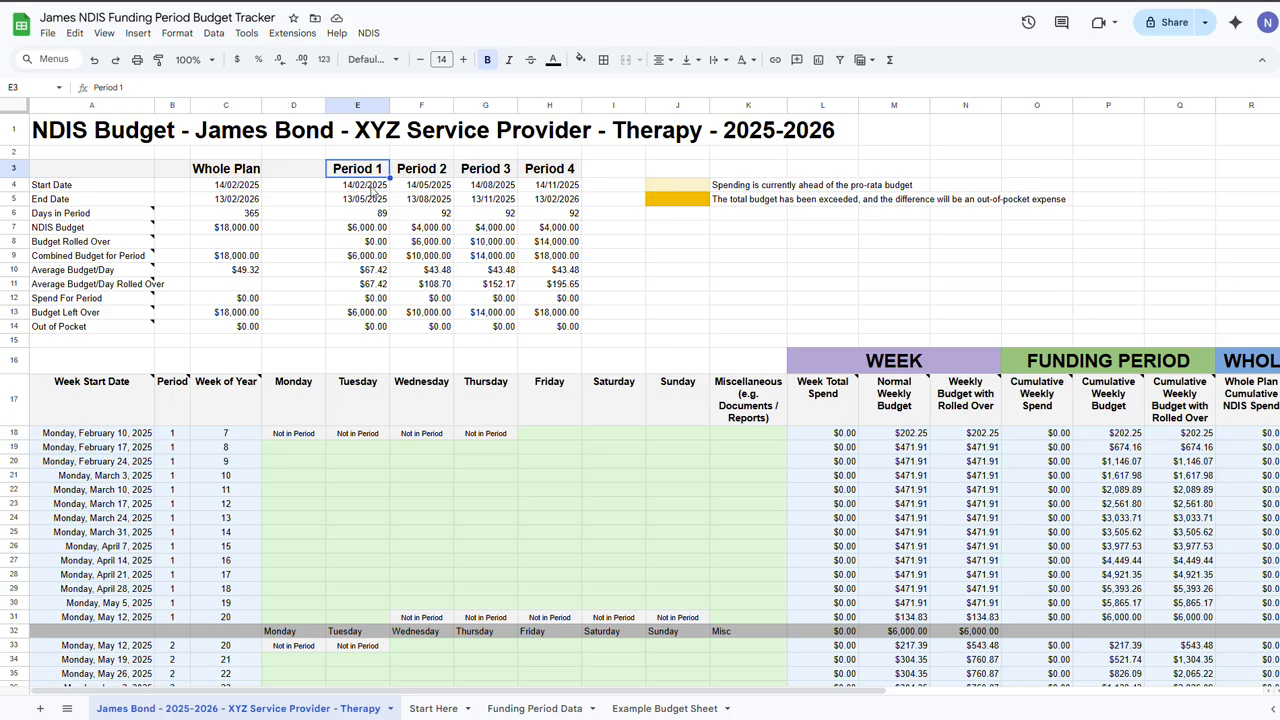
click(370, 186)
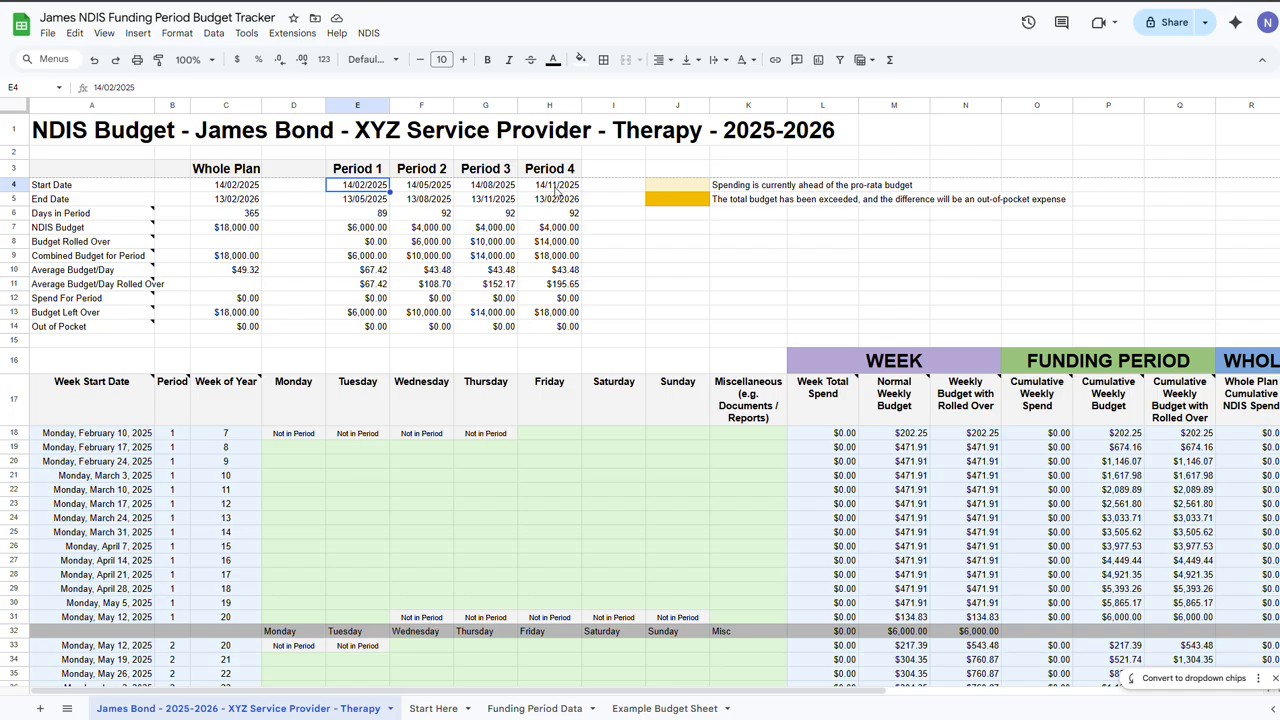
click(369, 229)
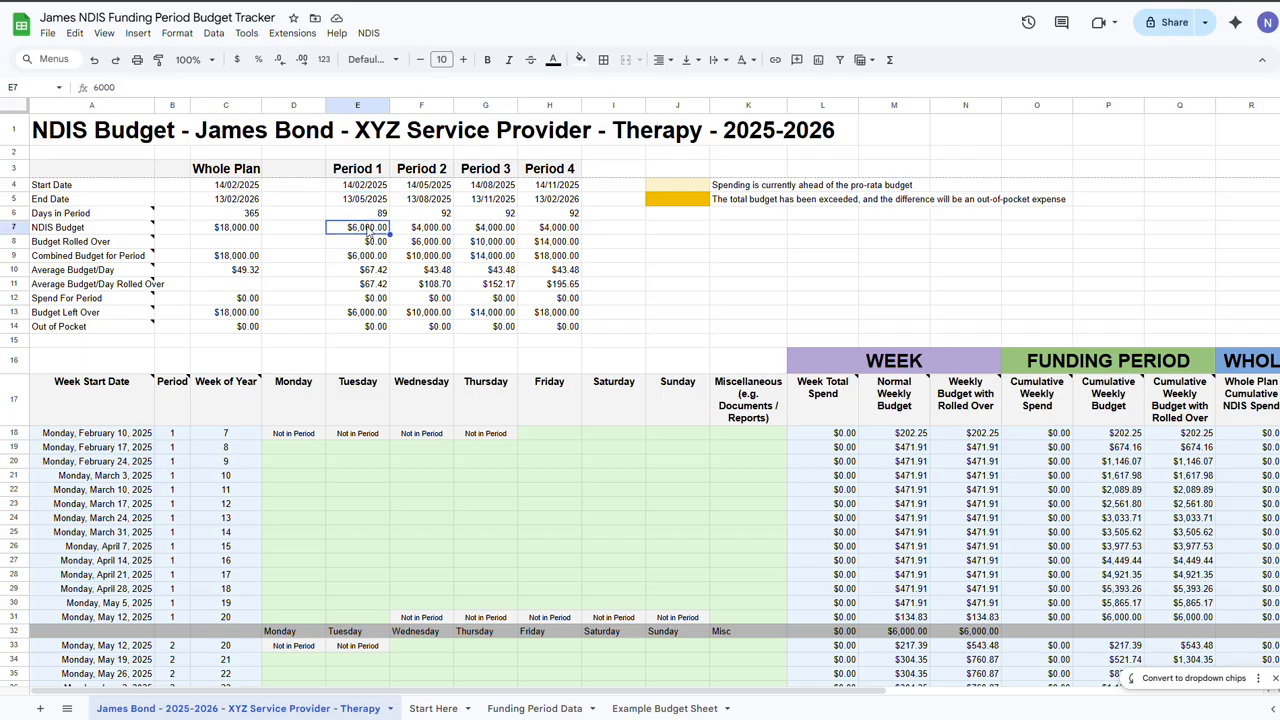
click(441, 229)
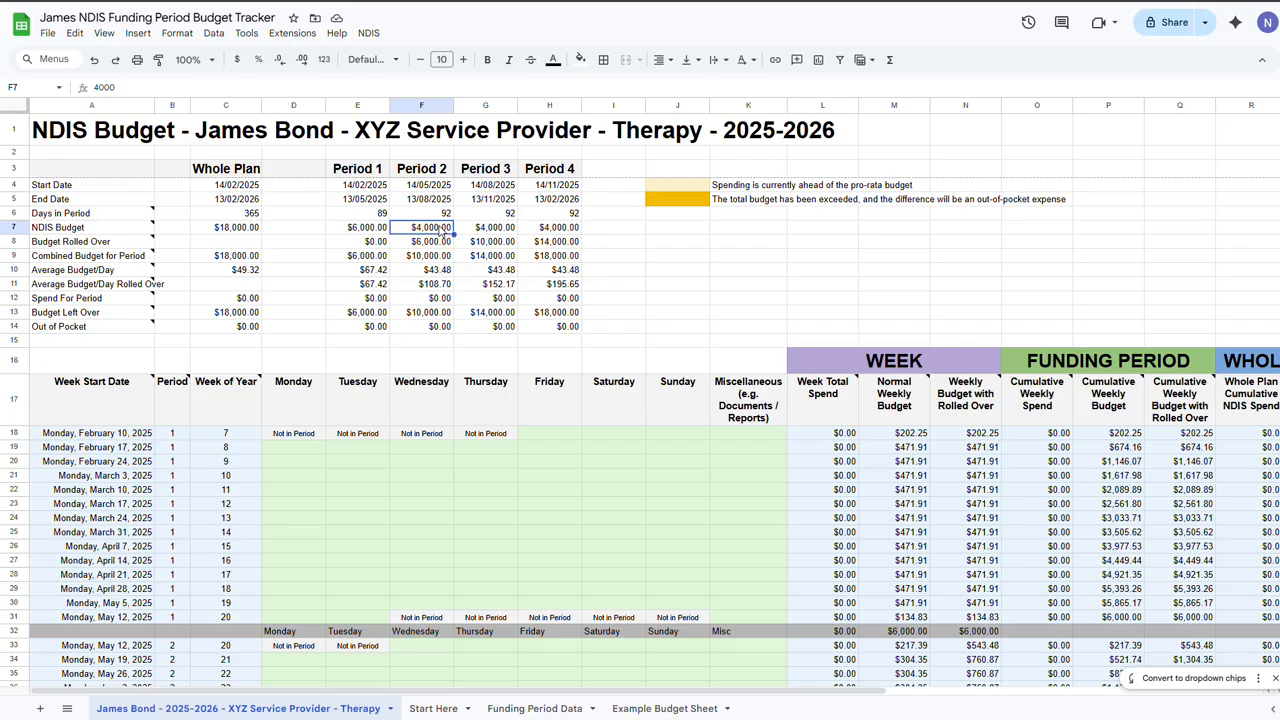
click(367, 244)
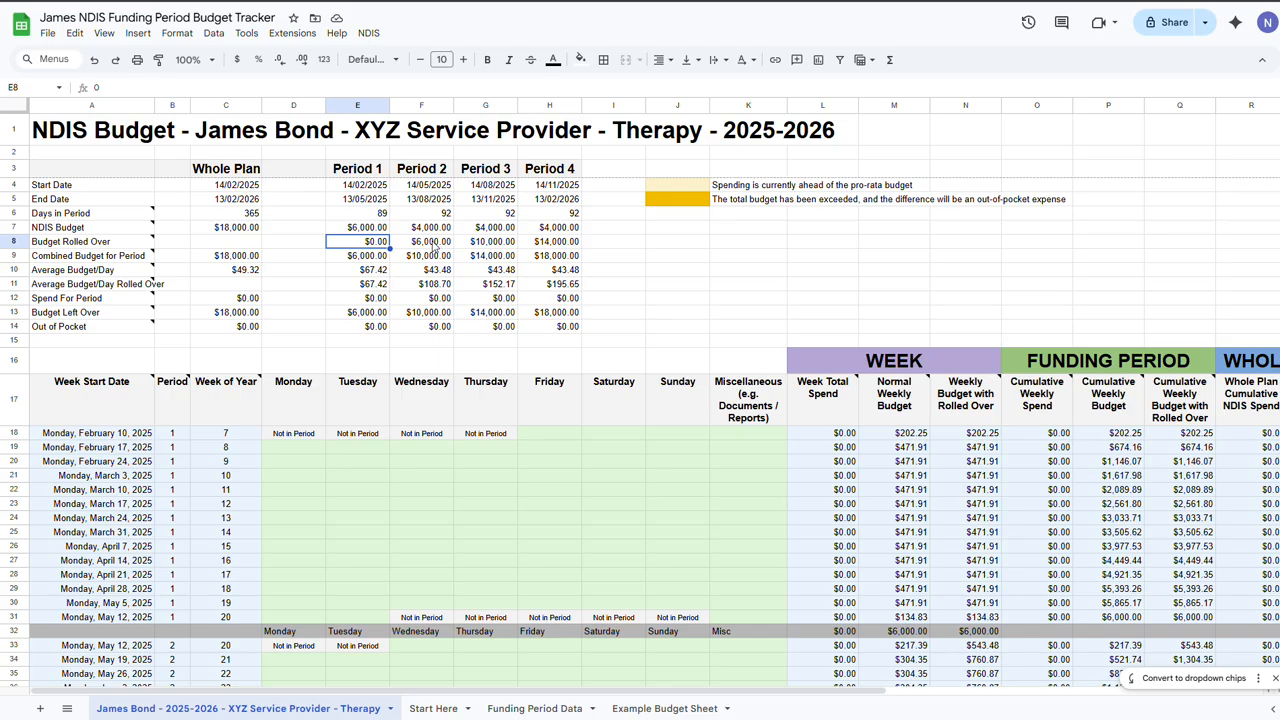
click(435, 247)
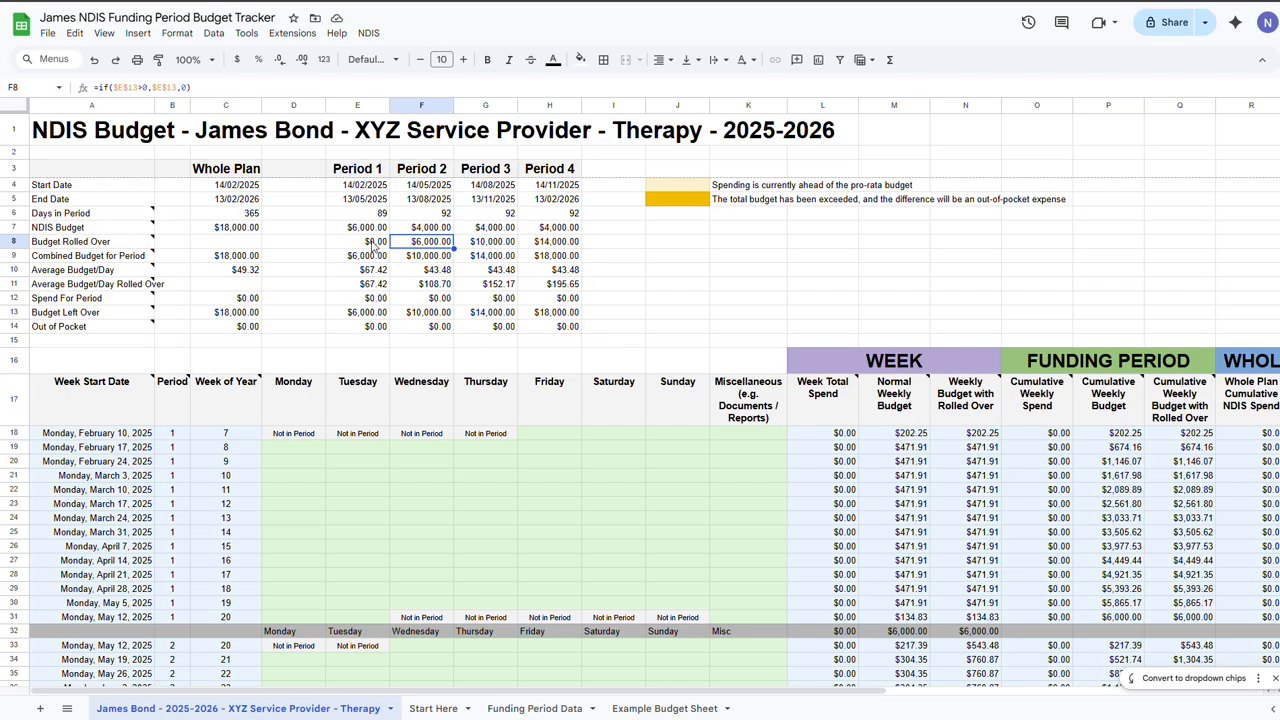
click(427, 259)
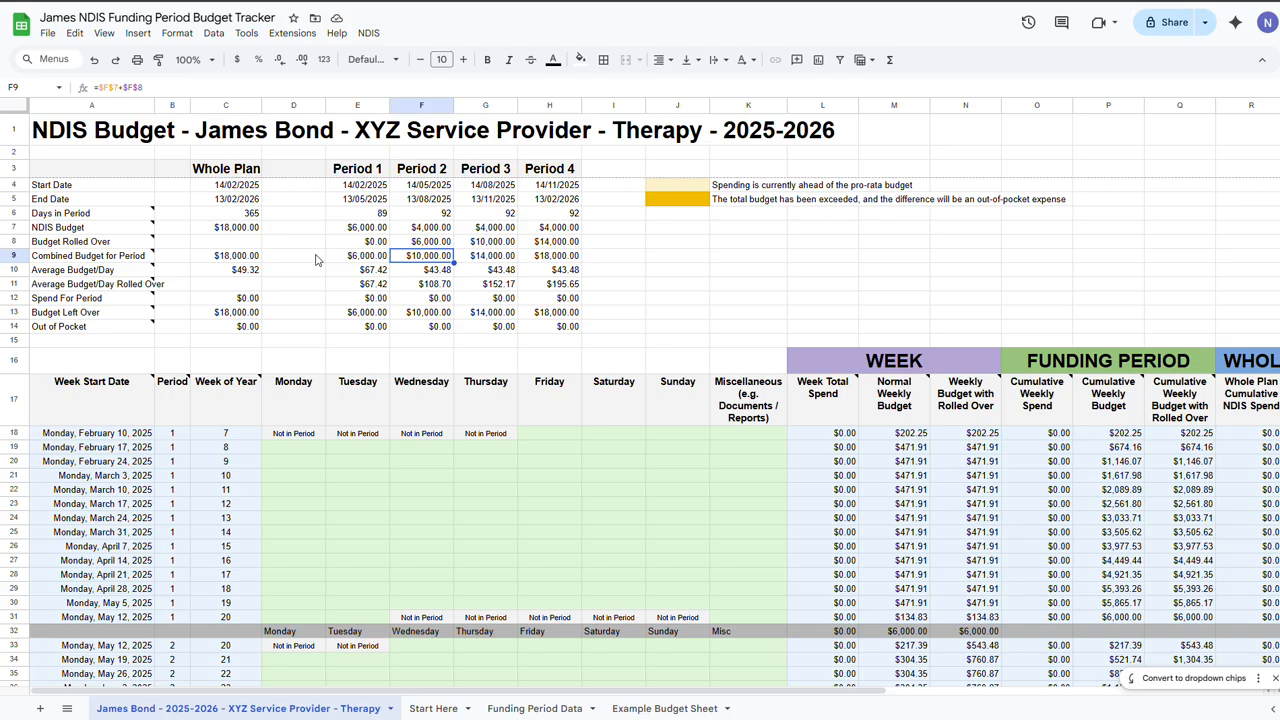
click(283, 272)
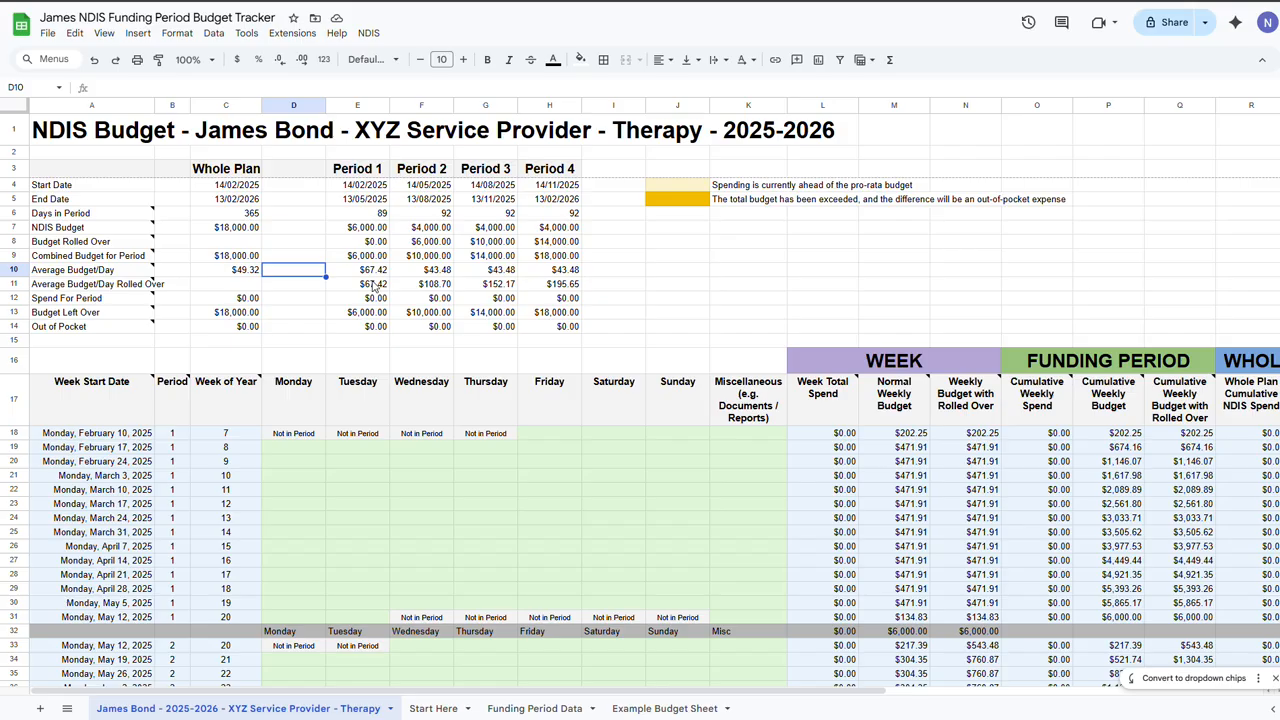
click(567, 287)
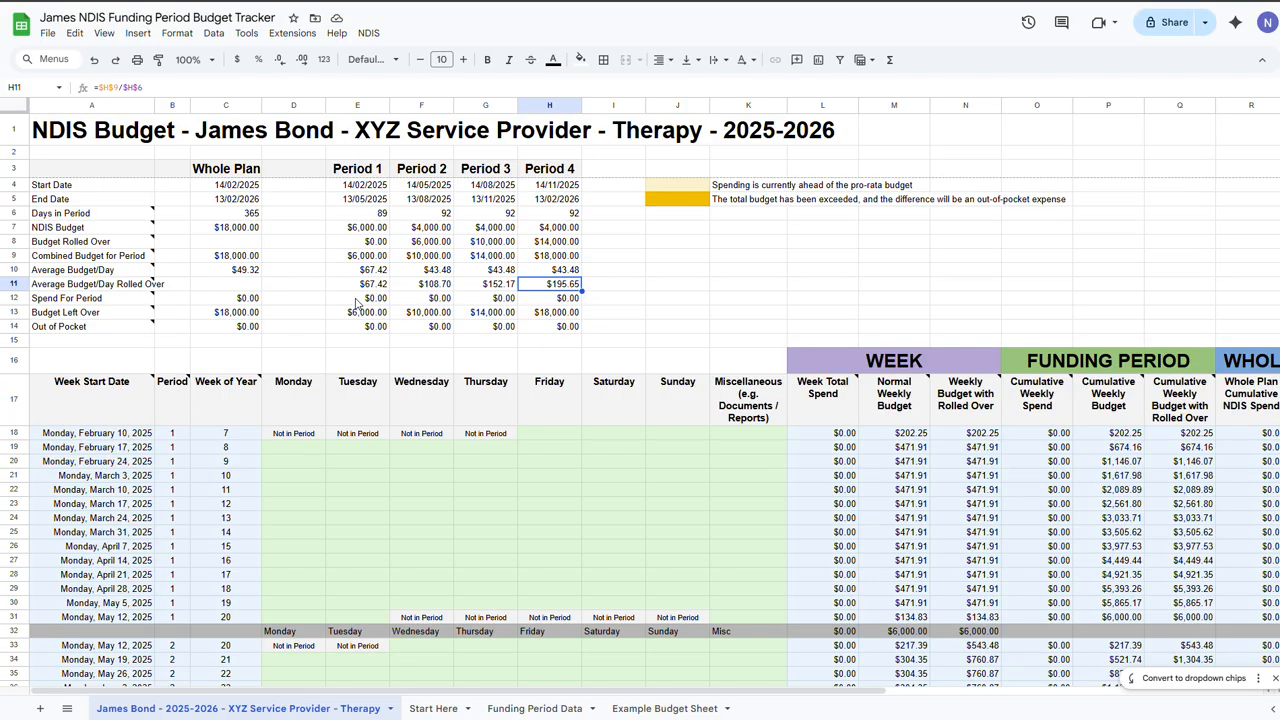
- Examine the summary table's Spend For Period row, Whole Plan column and the notes attached to its row labels
drag(356, 300, 567, 300)
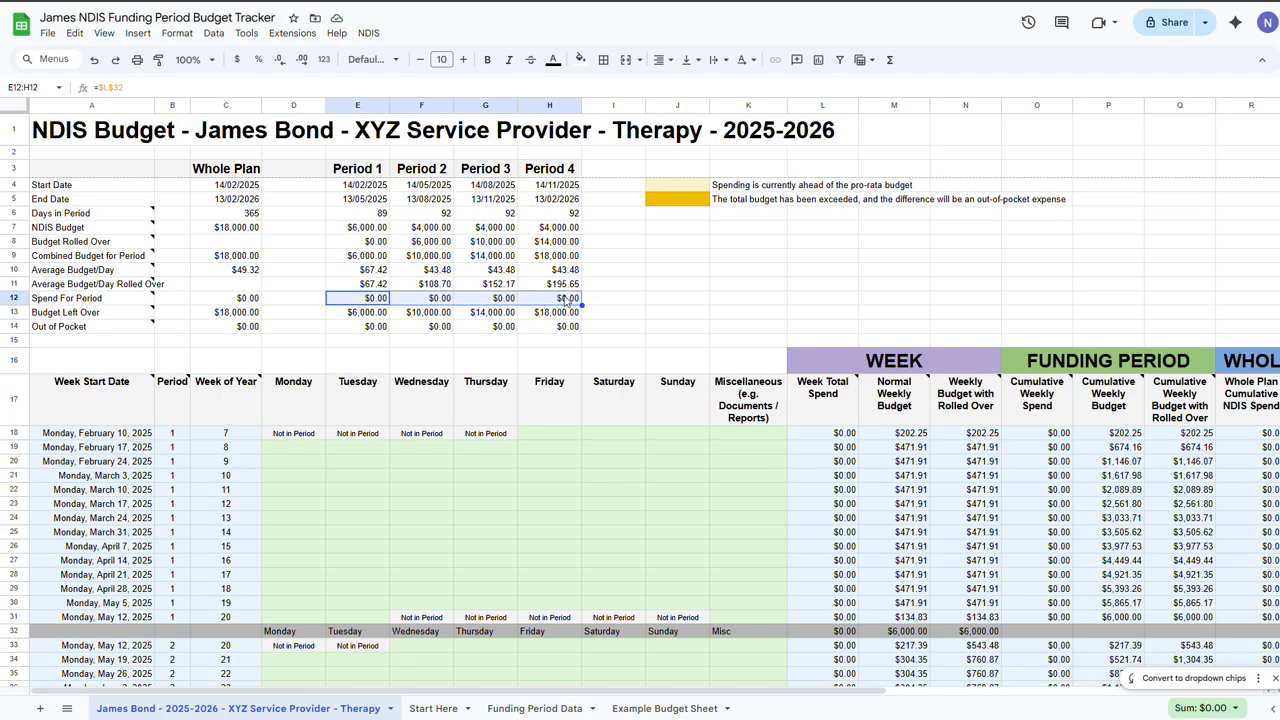
click(567, 300)
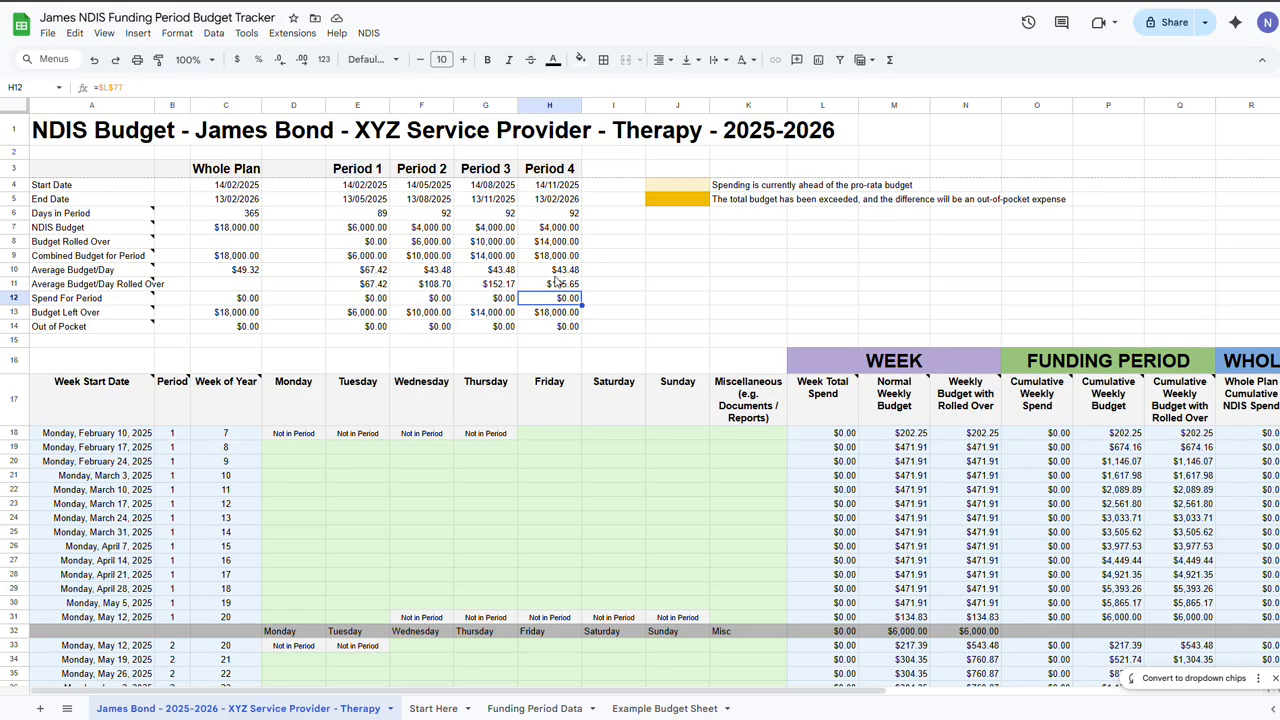
click(235, 172)
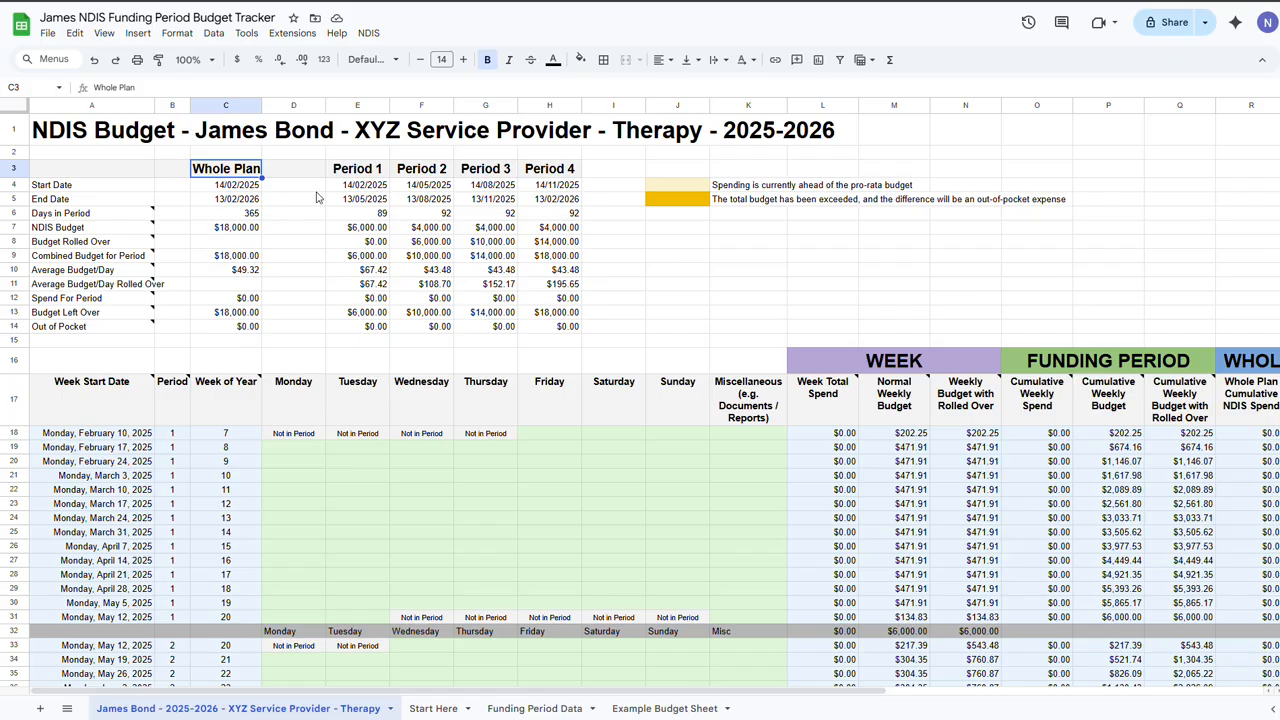
mouse_move(114, 219)
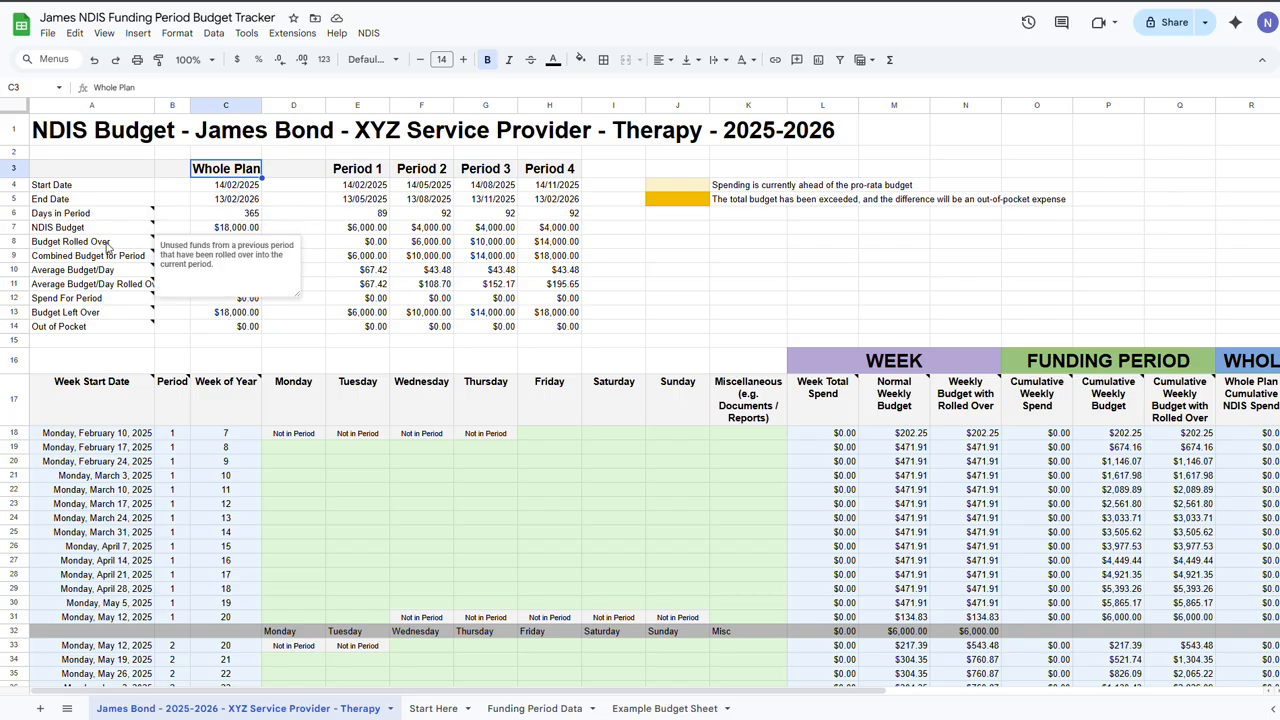
mouse_move(104, 274)
mouse_move(100, 308)
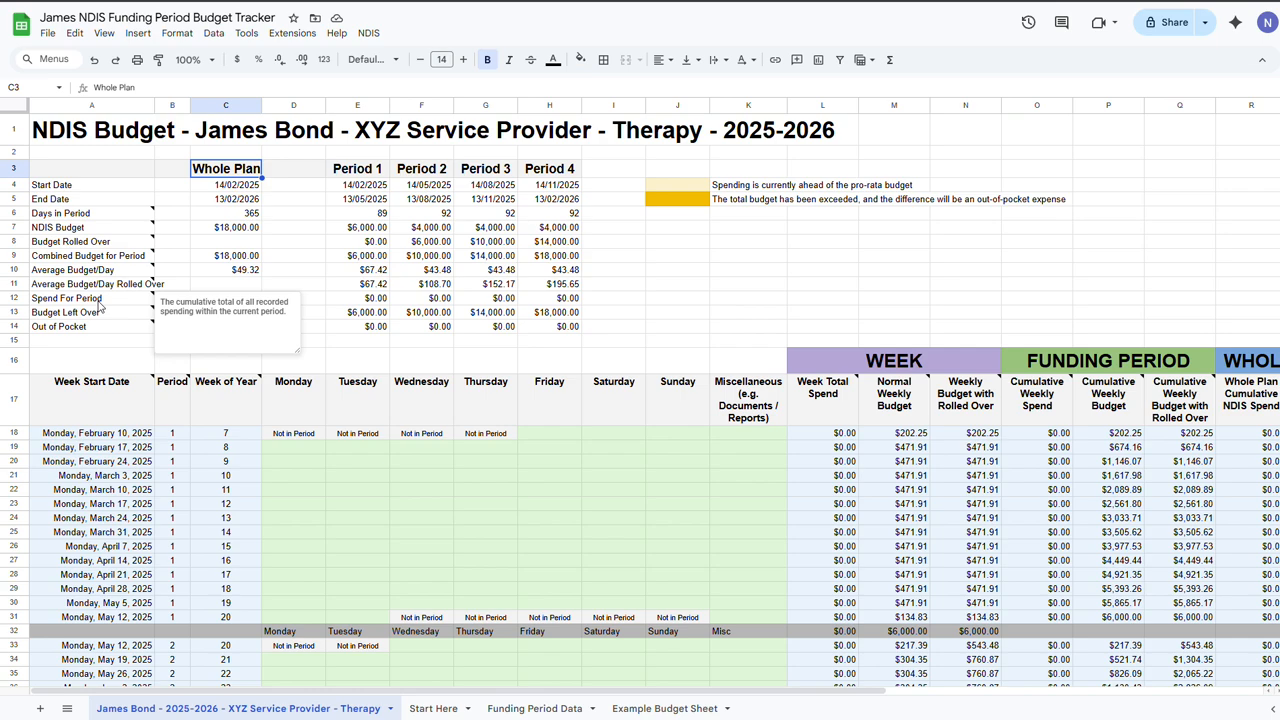
mouse_move(100, 336)
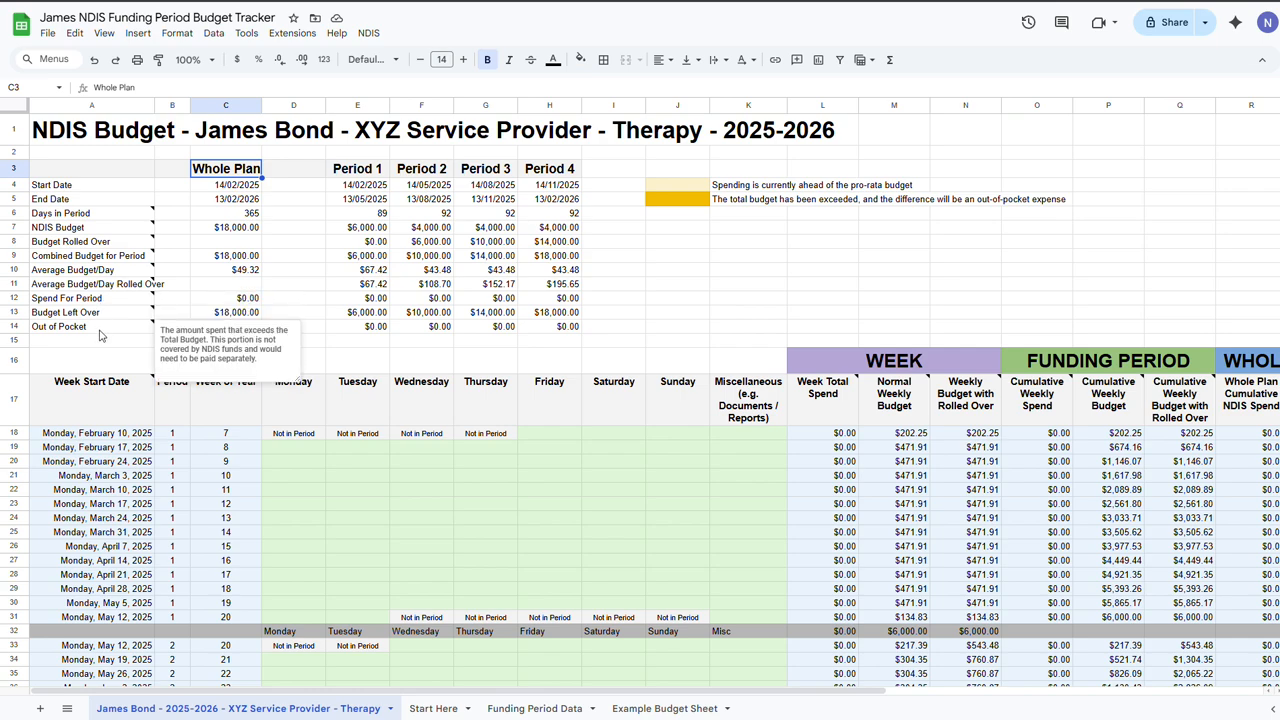
mouse_move(155, 215)
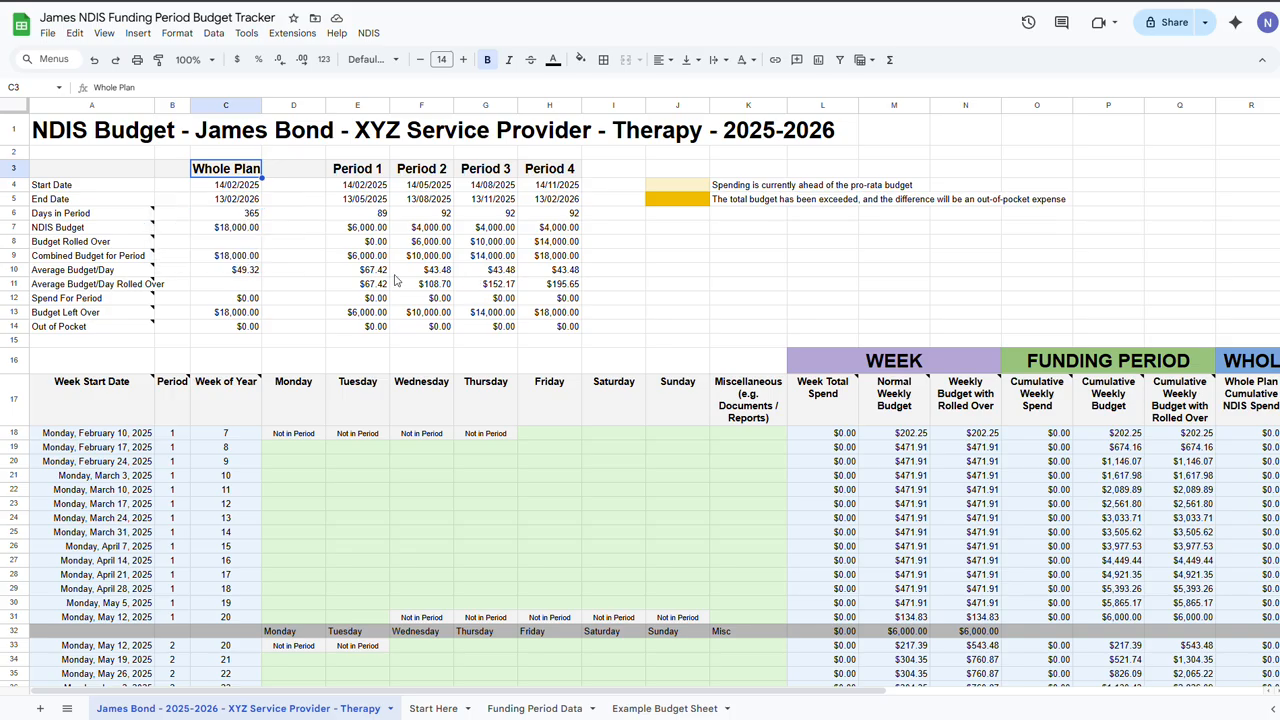
- Examine the weekly table's Week Start Date, Period and Week of Year columns across all four funding periods
click(113, 356)
scroll(113, 356, down, 3)
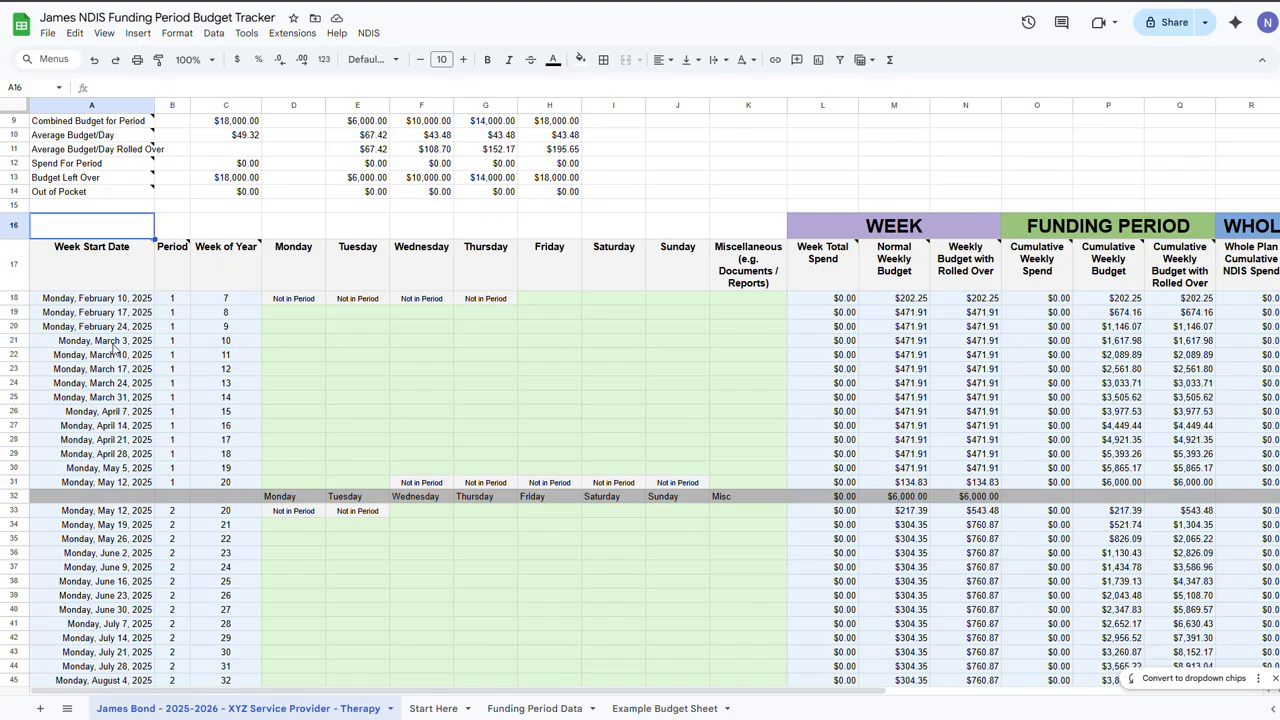
click(73, 300)
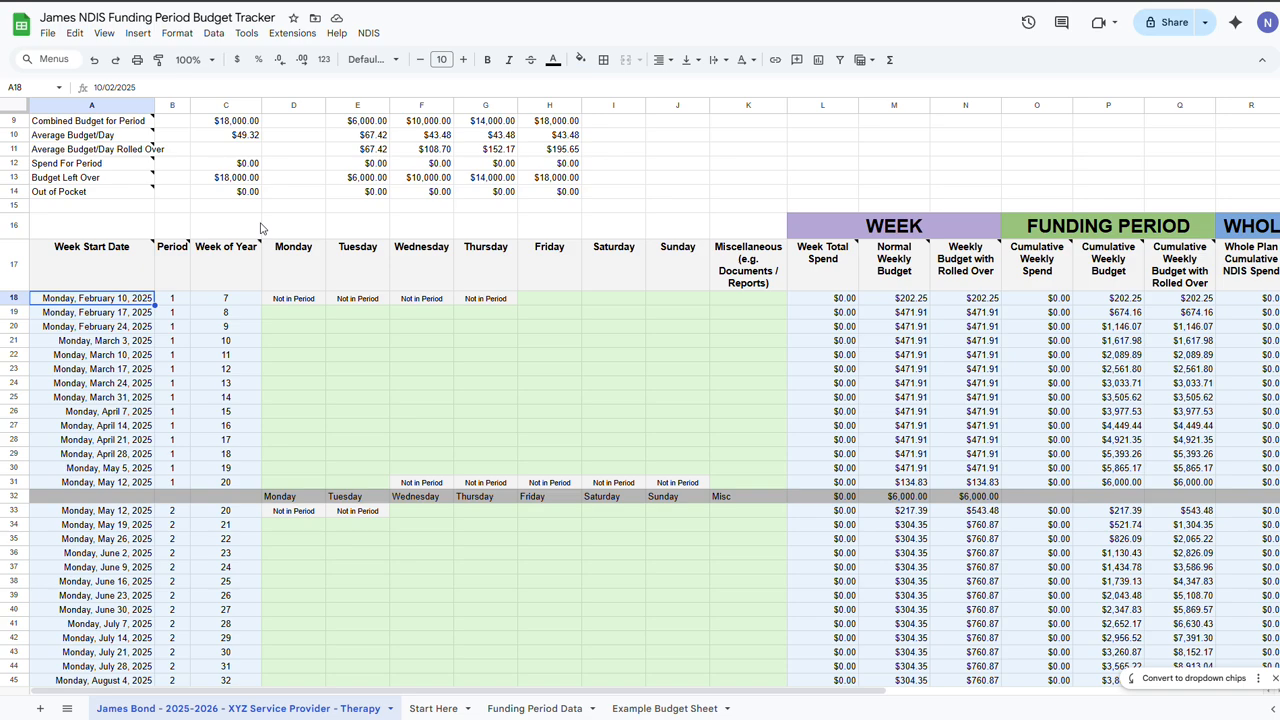
click(175, 301)
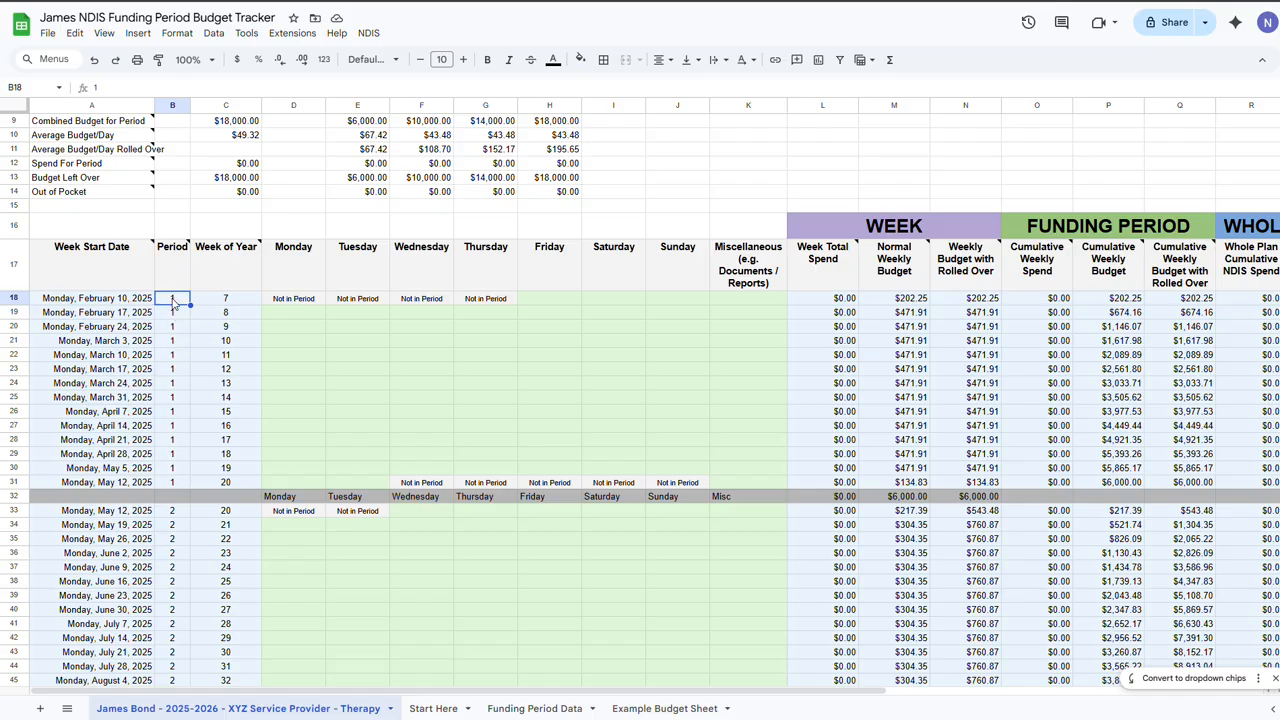
scroll(178, 470, down, 5)
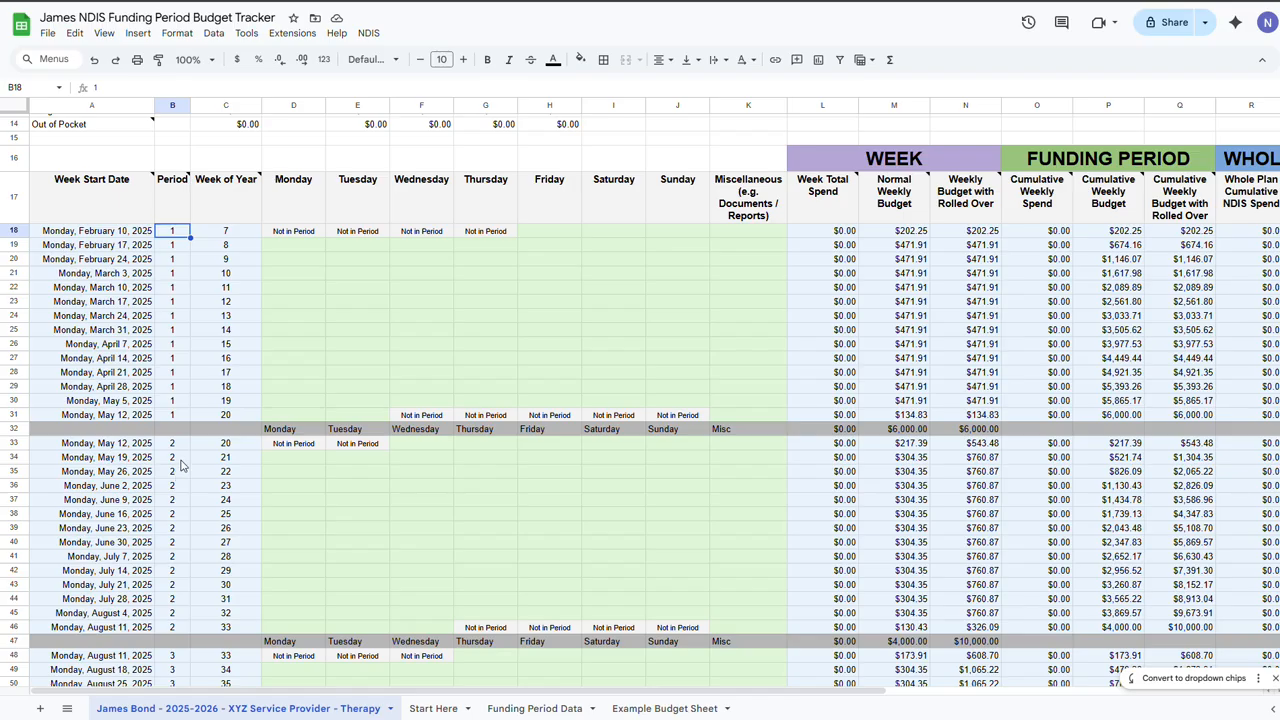
scroll(182, 470, down, 6)
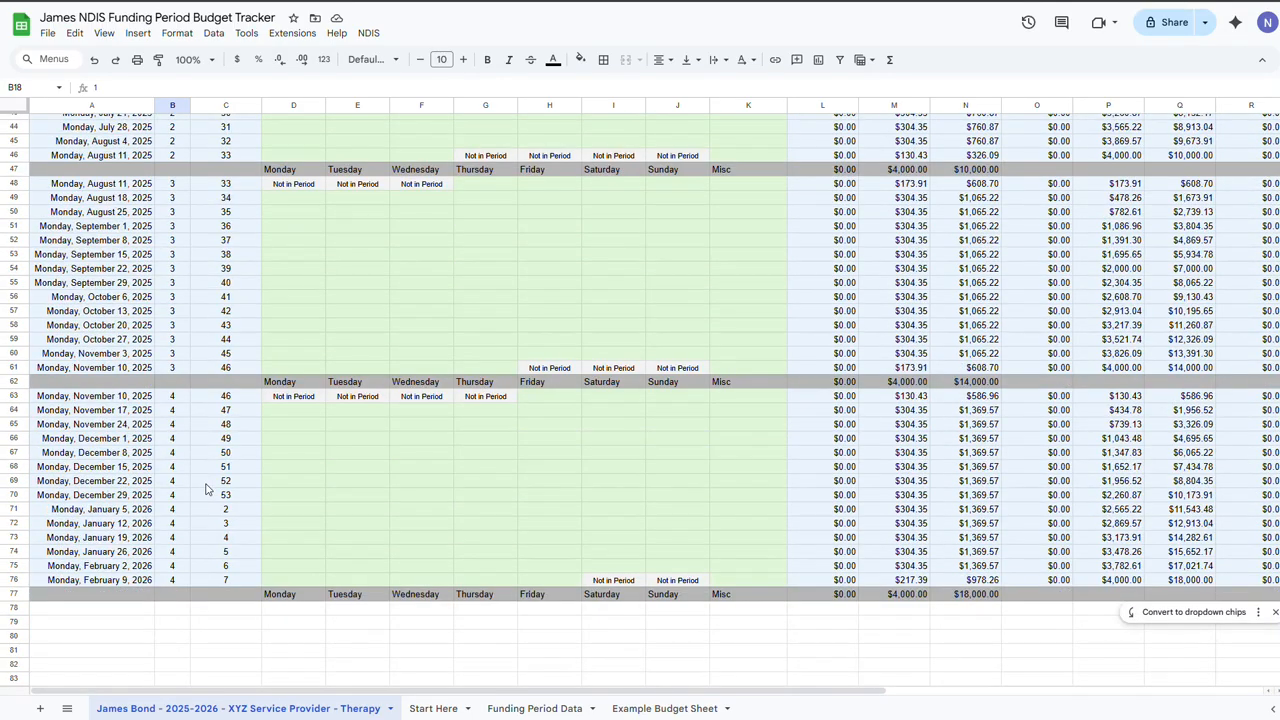
scroll(198, 475, up, 6)
scroll(198, 475, up, 5)
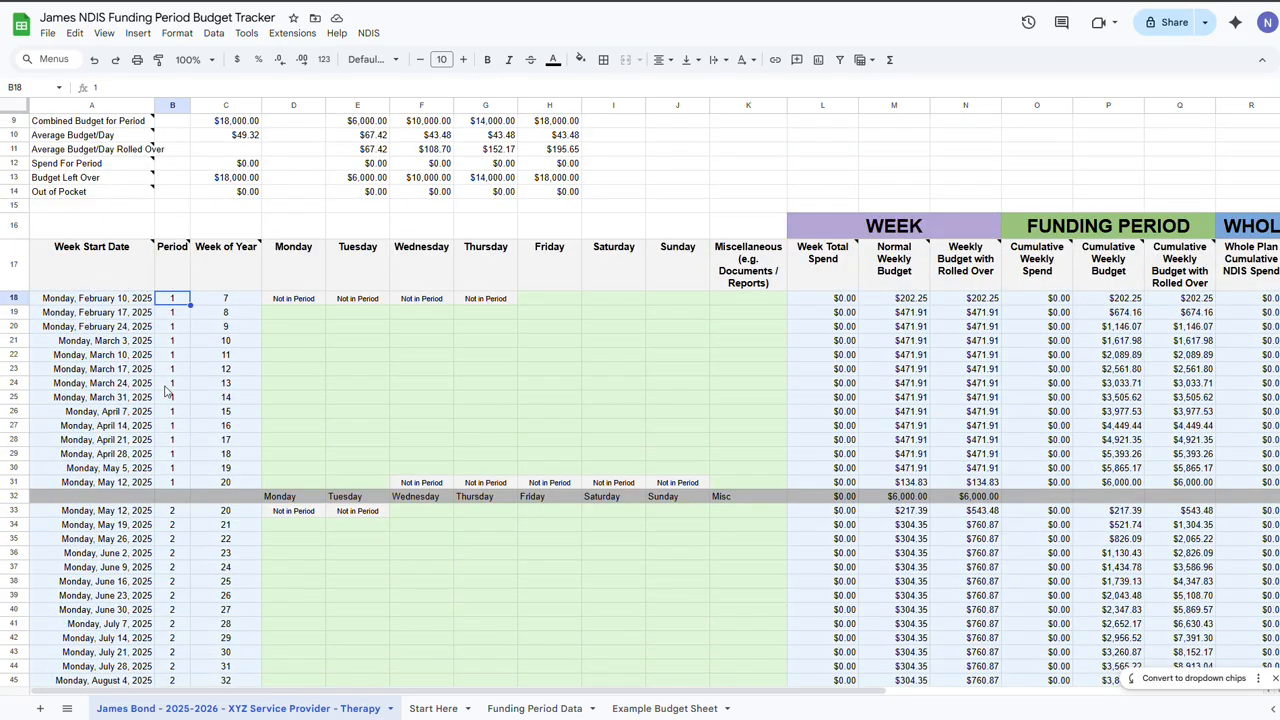
click(232, 302)
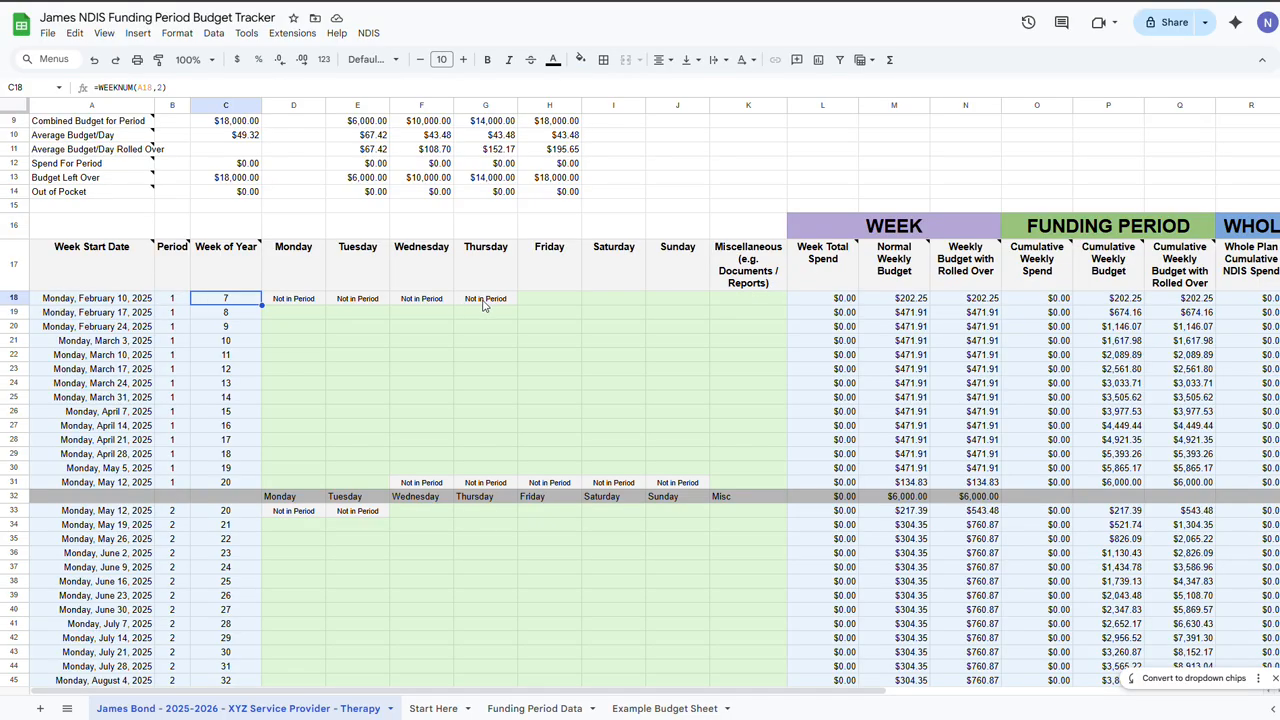
- Examine the "Not in Period" days of the first week, the daily spend cells and the Miscellaneous column
drag(487, 304, 288, 303)
click(288, 304)
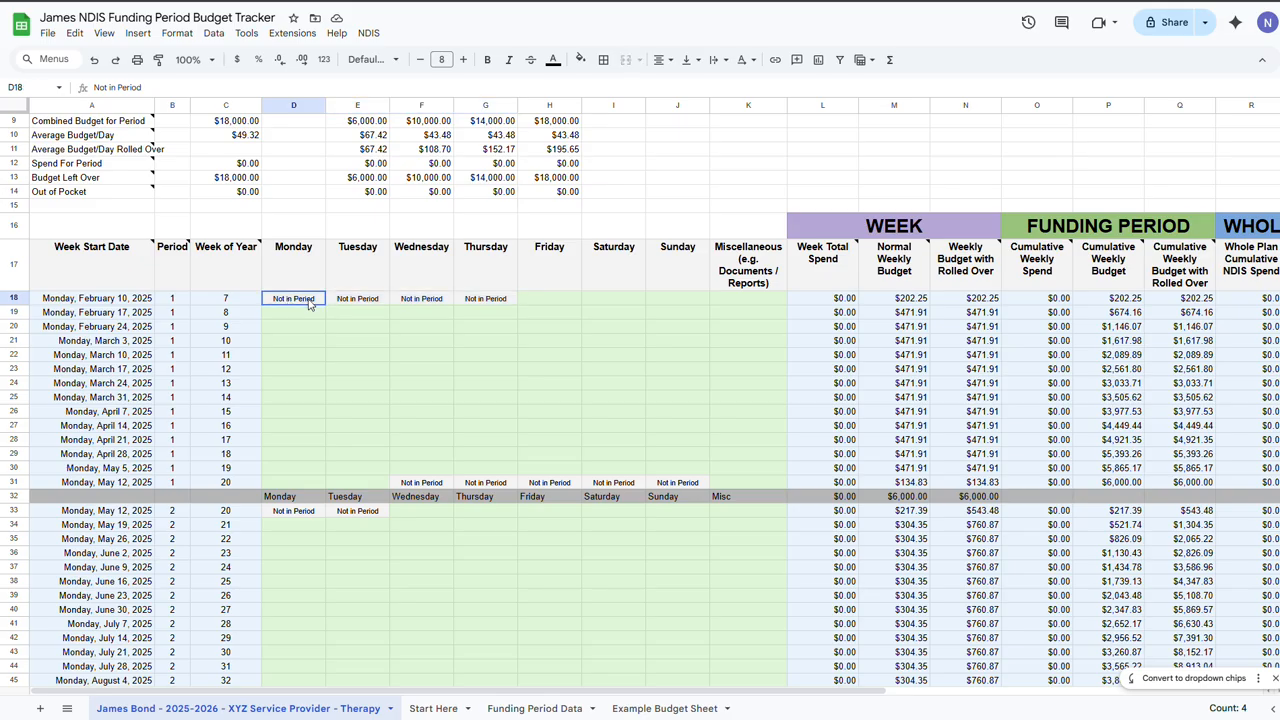
click(308, 316)
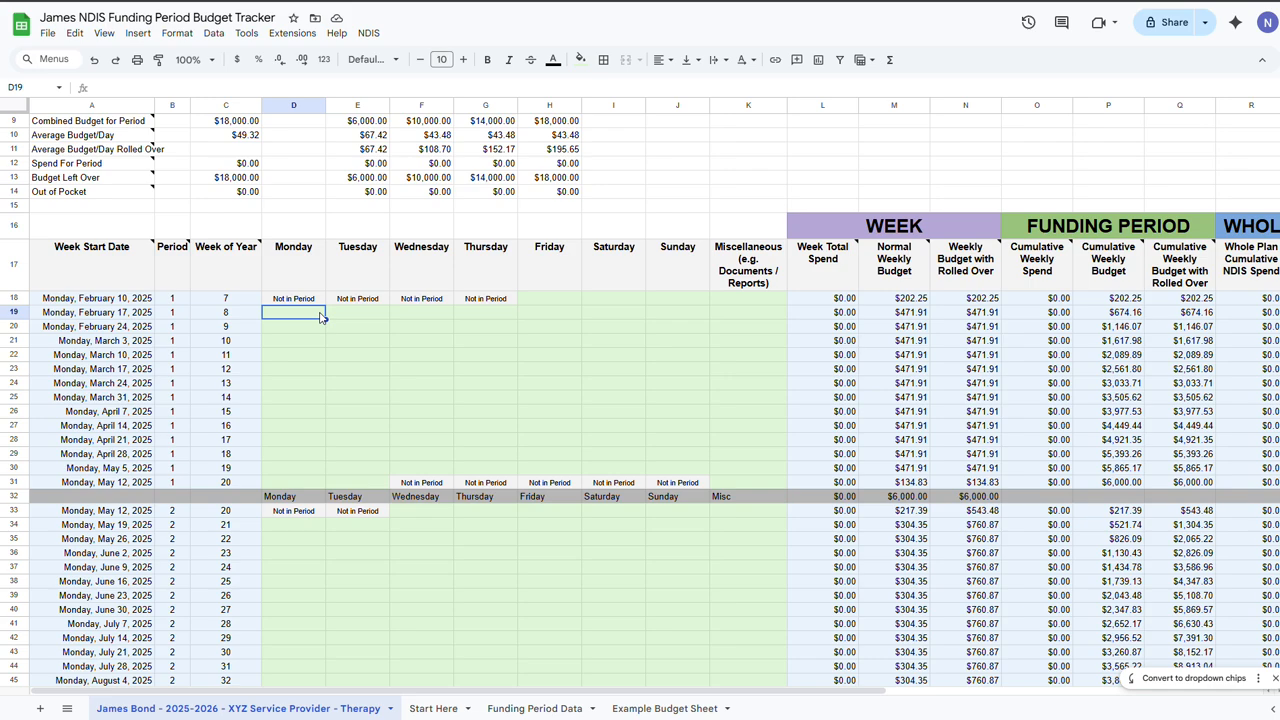
scroll(553, 321, up, 2)
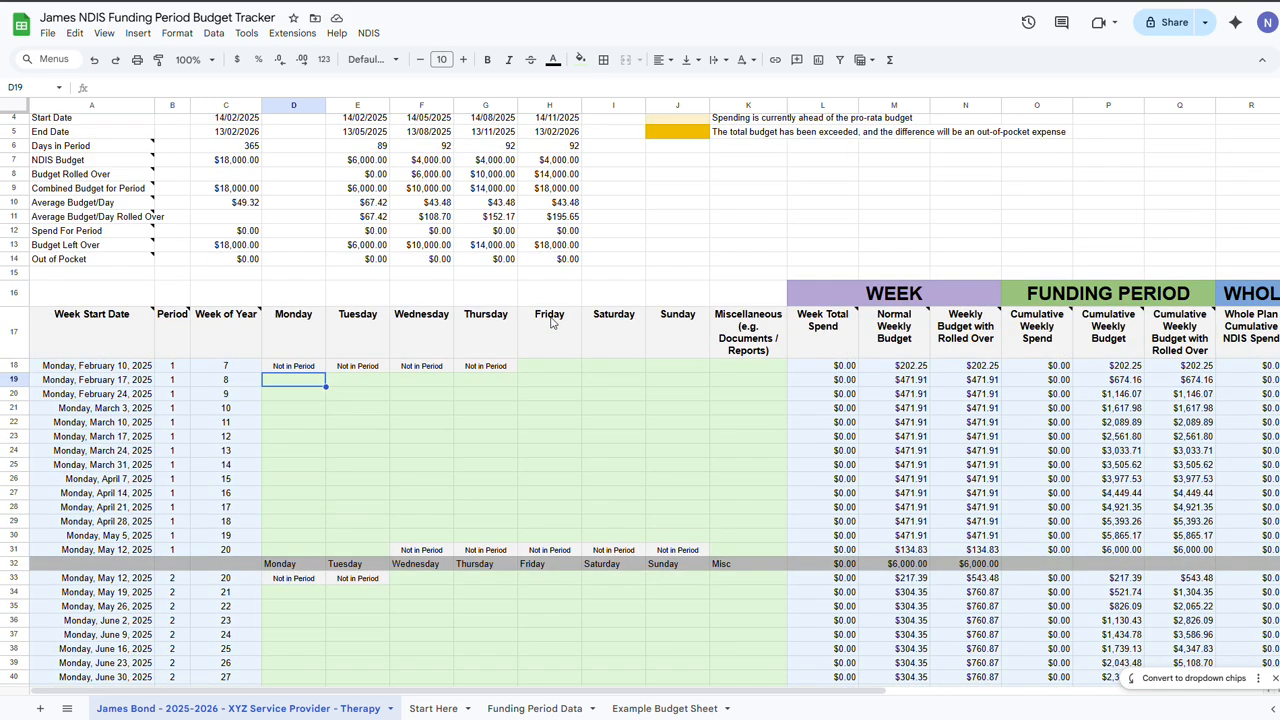
scroll(553, 321, up, 2)
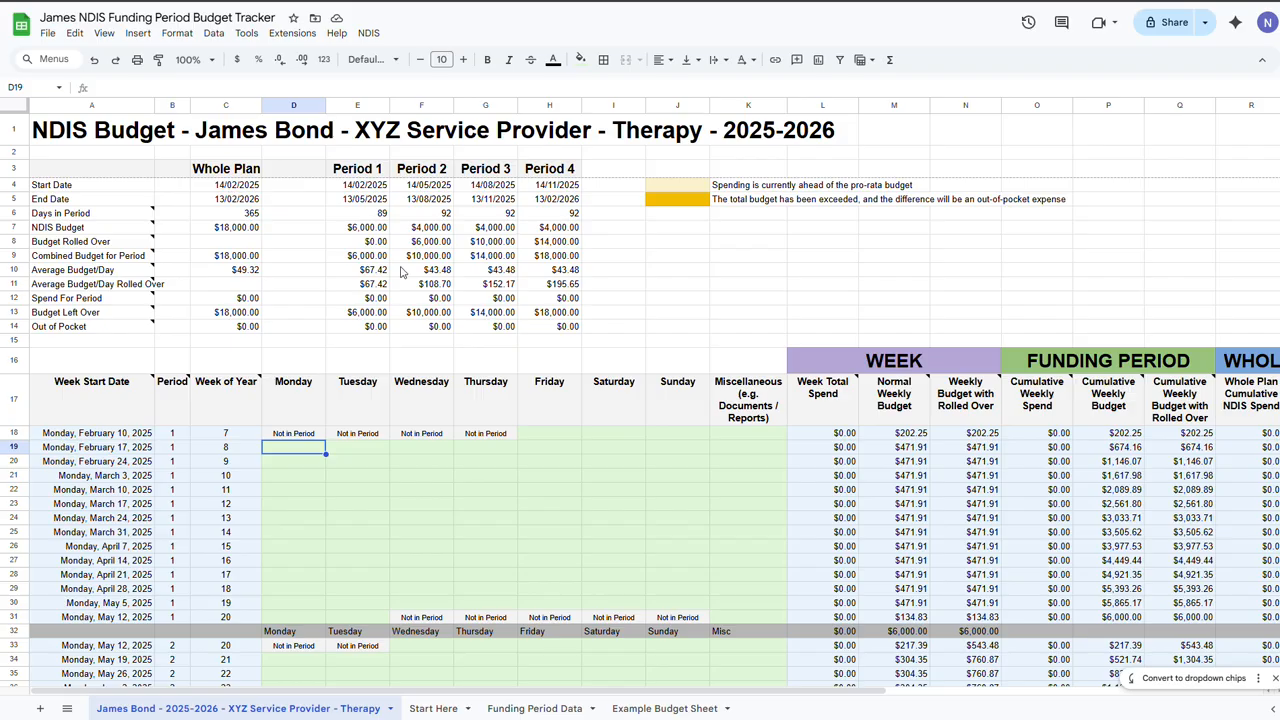
scroll(503, 421, down, 1)
scroll(503, 421, down, 2)
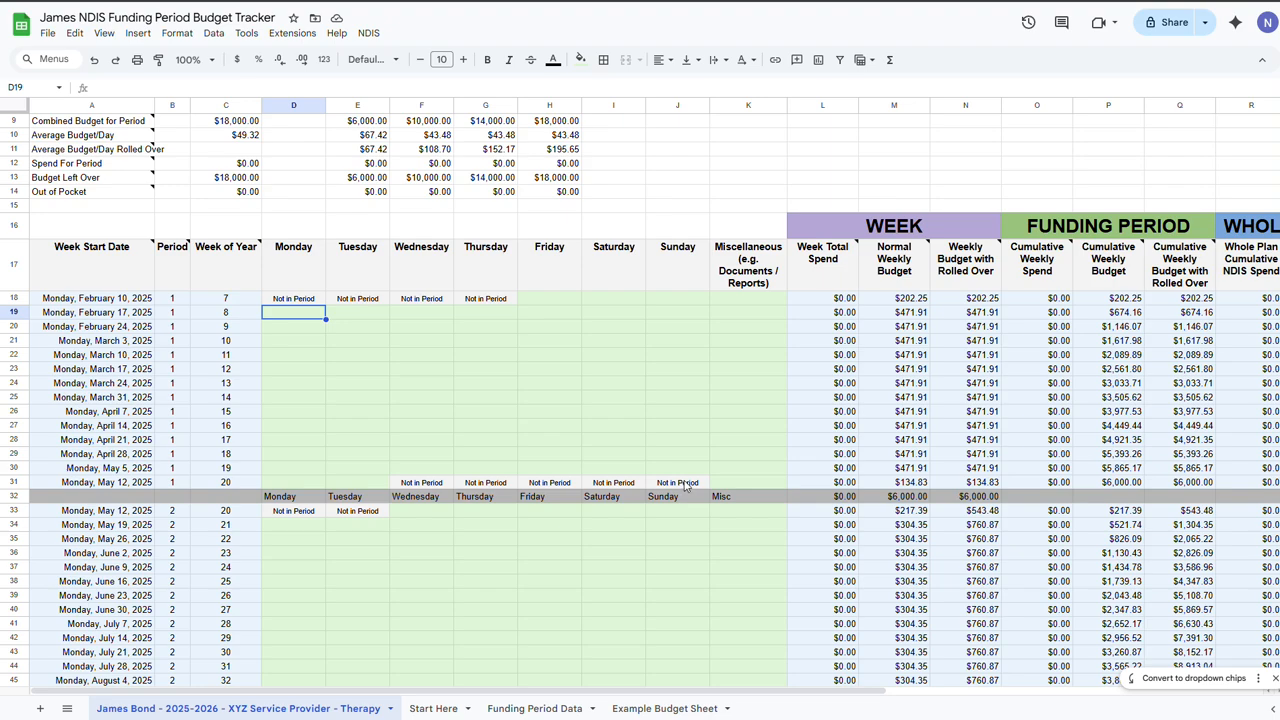
click(744, 301)
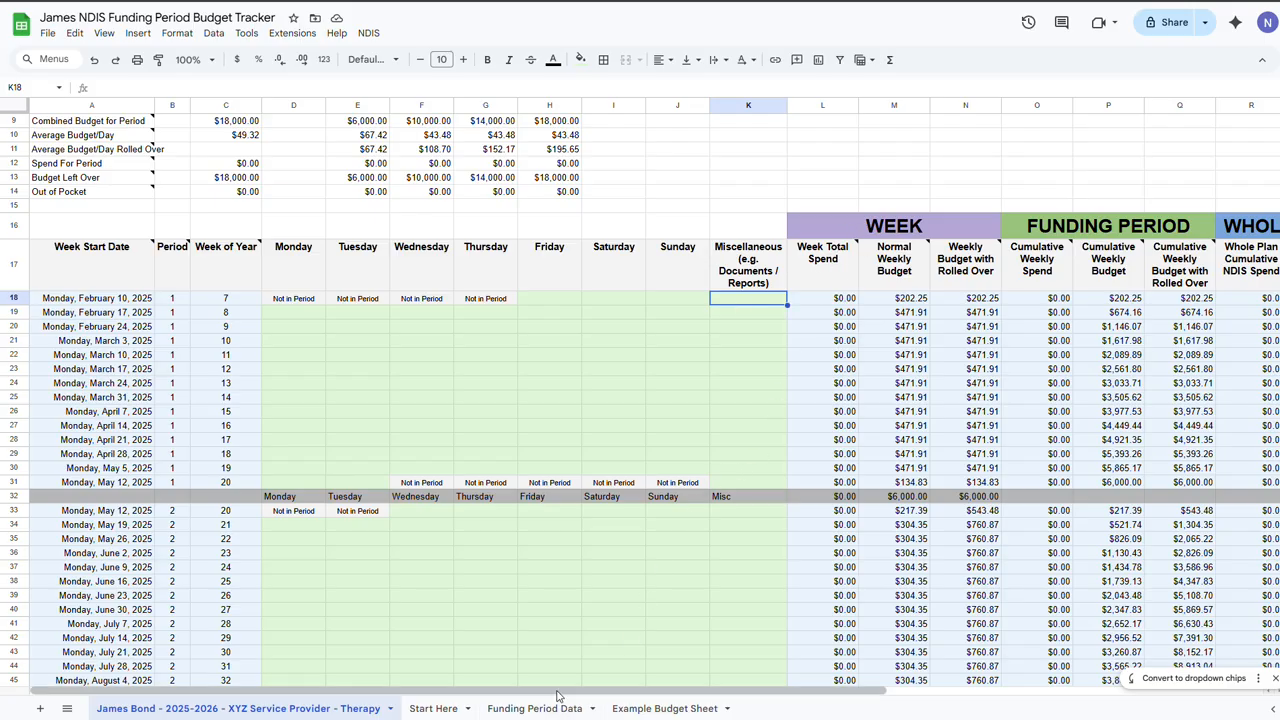
- Examine the WEEK and FUNDING PERIOD columns, including the weekly total, rolled-over budget and cumulative budget through the end of period 1
drag(557, 695, 669, 688)
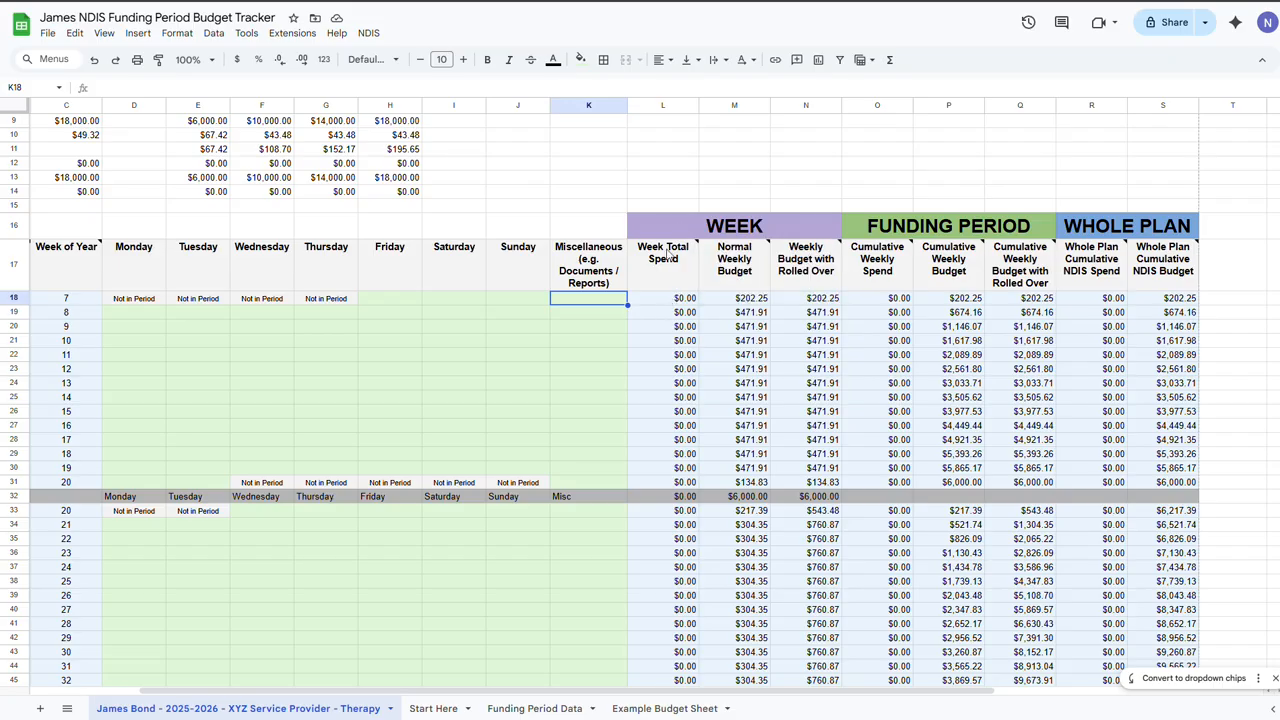
click(676, 304)
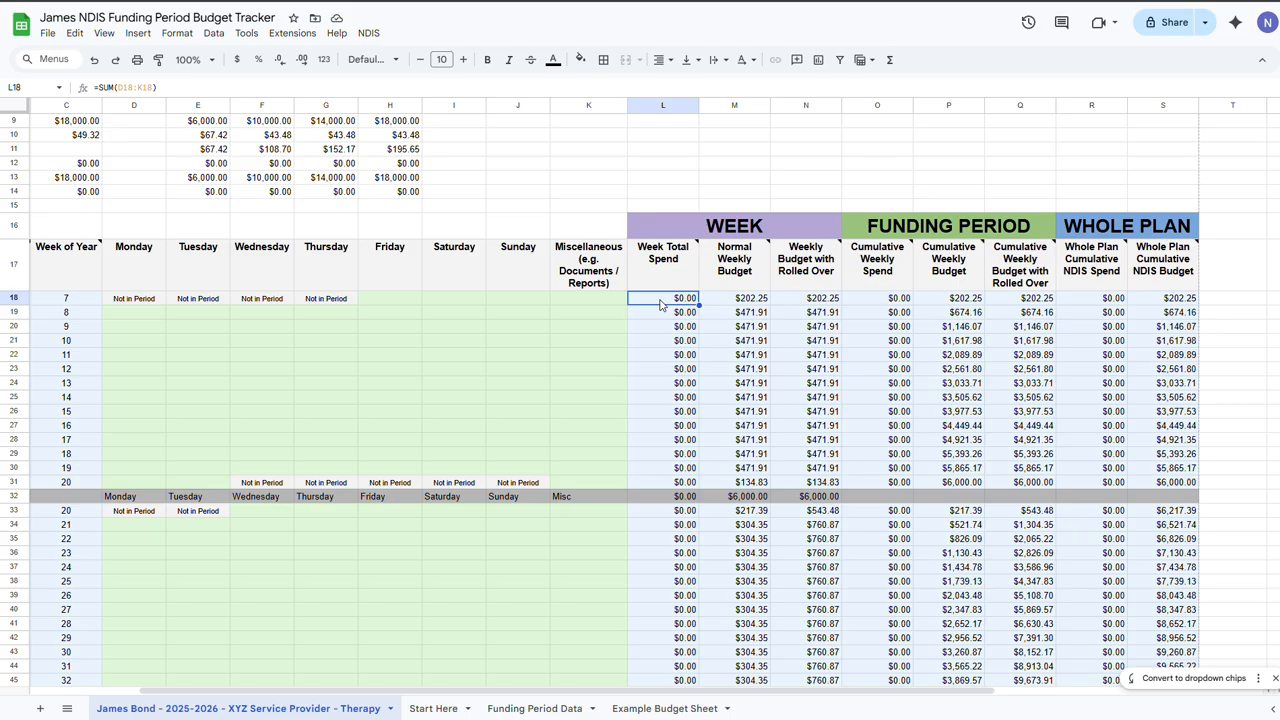
click(818, 300)
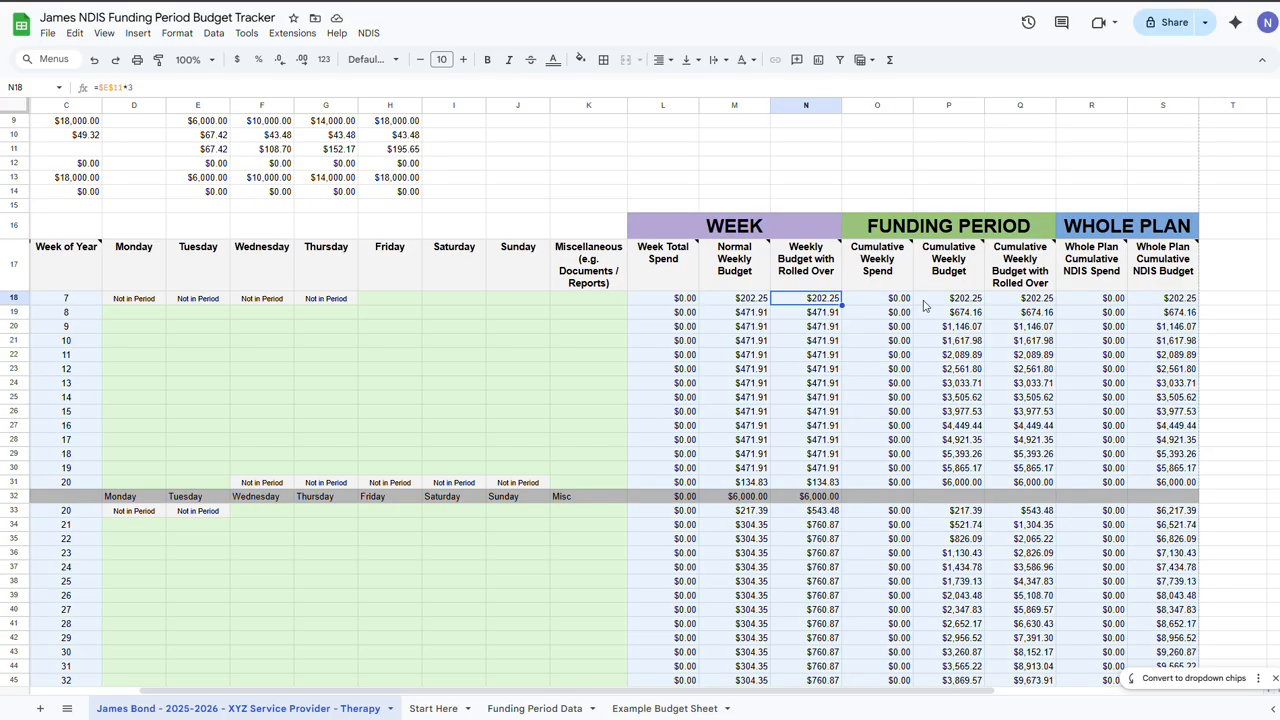
click(977, 301)
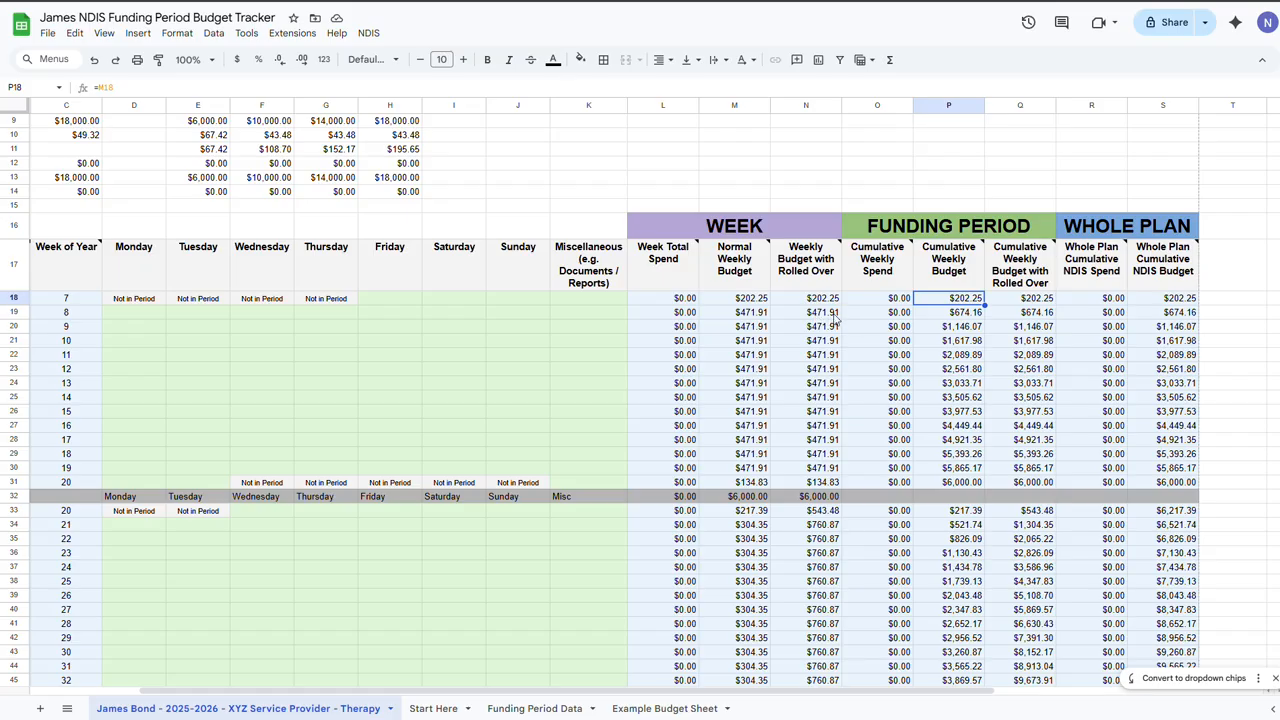
click(972, 314)
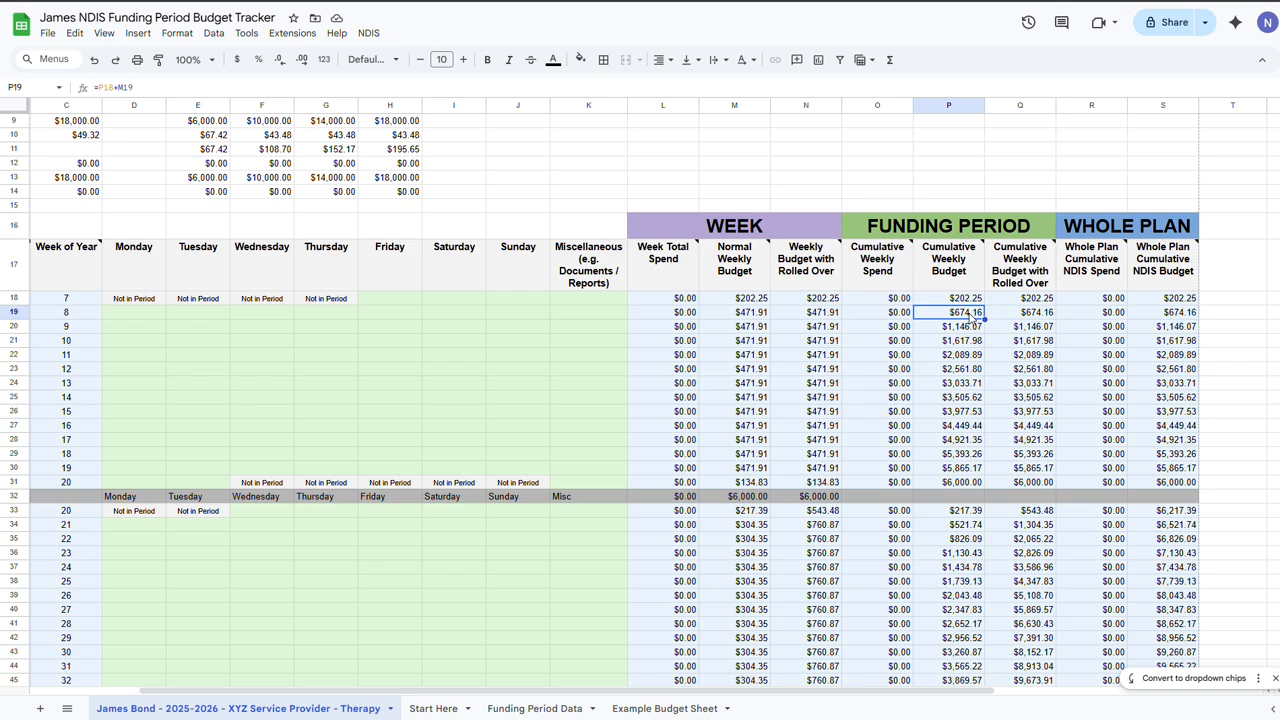
click(962, 485)
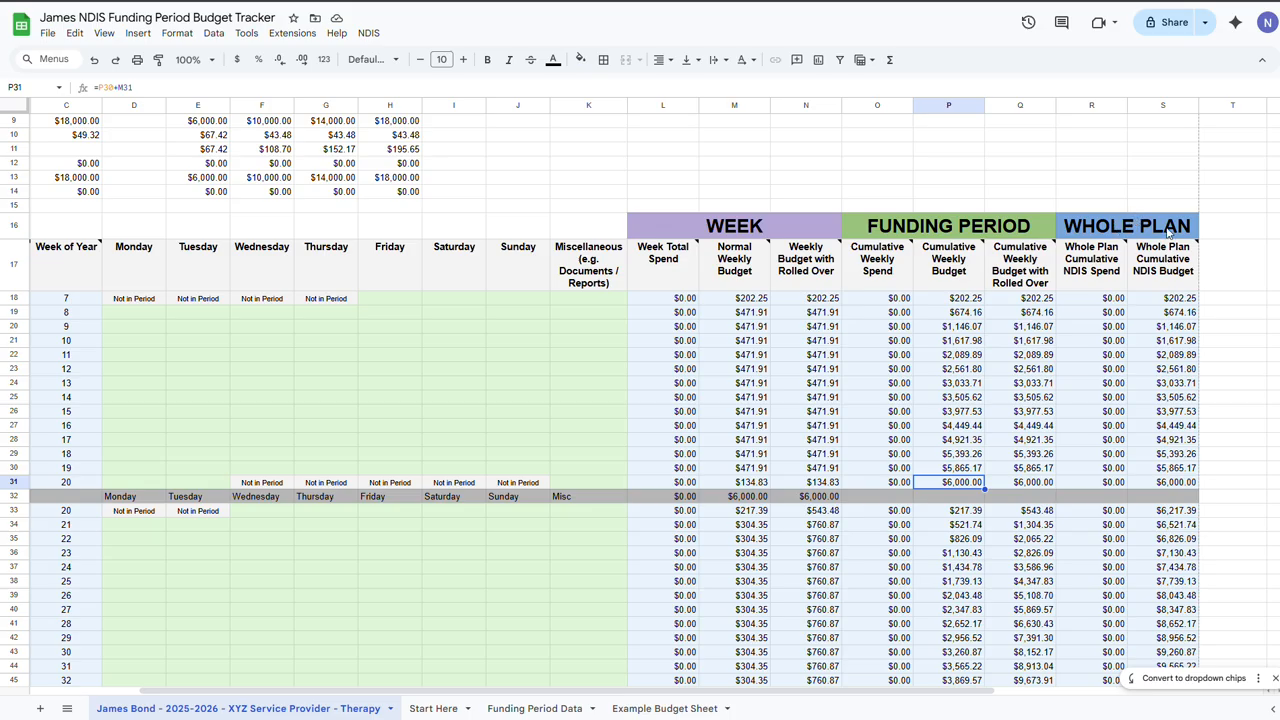
- Examine the WHOLE PLAN cumulative NDIS spend and budget columns down to the last week of period 4
mouse_move(1102, 258)
mouse_move(1186, 299)
scroll(1120, 378, down, 4)
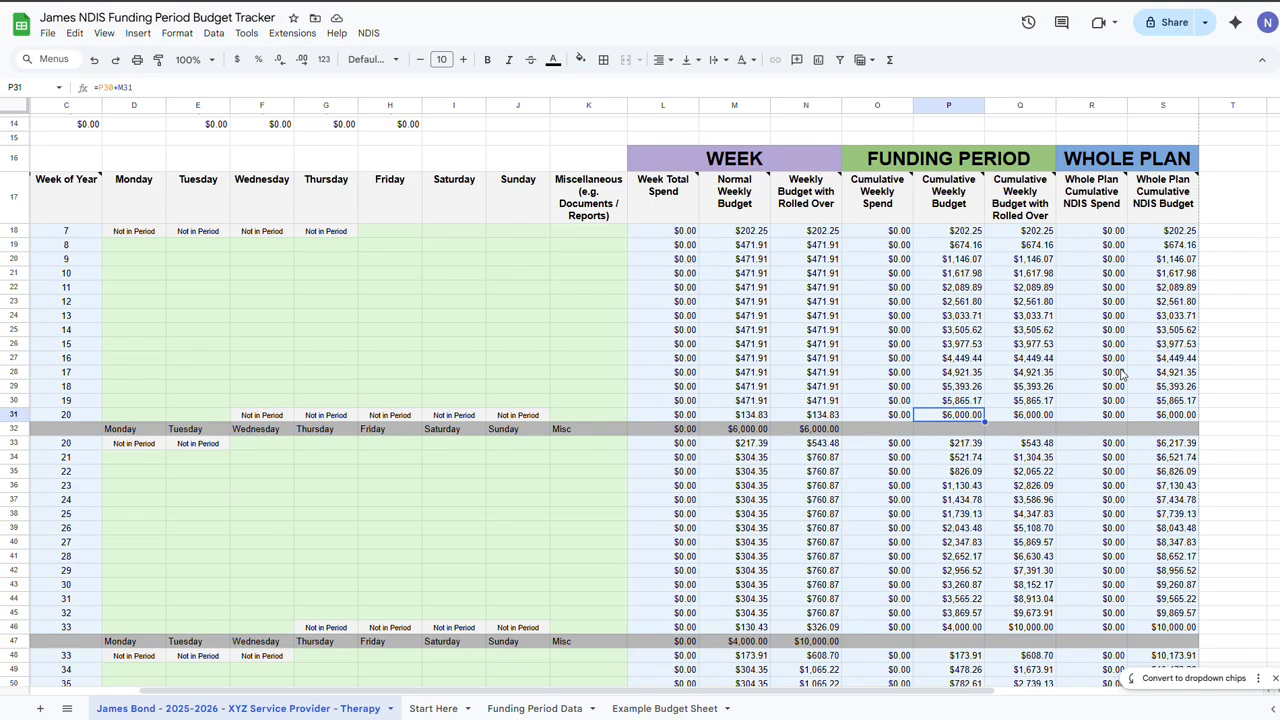
scroll(1108, 370, down, 4)
scroll(1100, 380, down, 4)
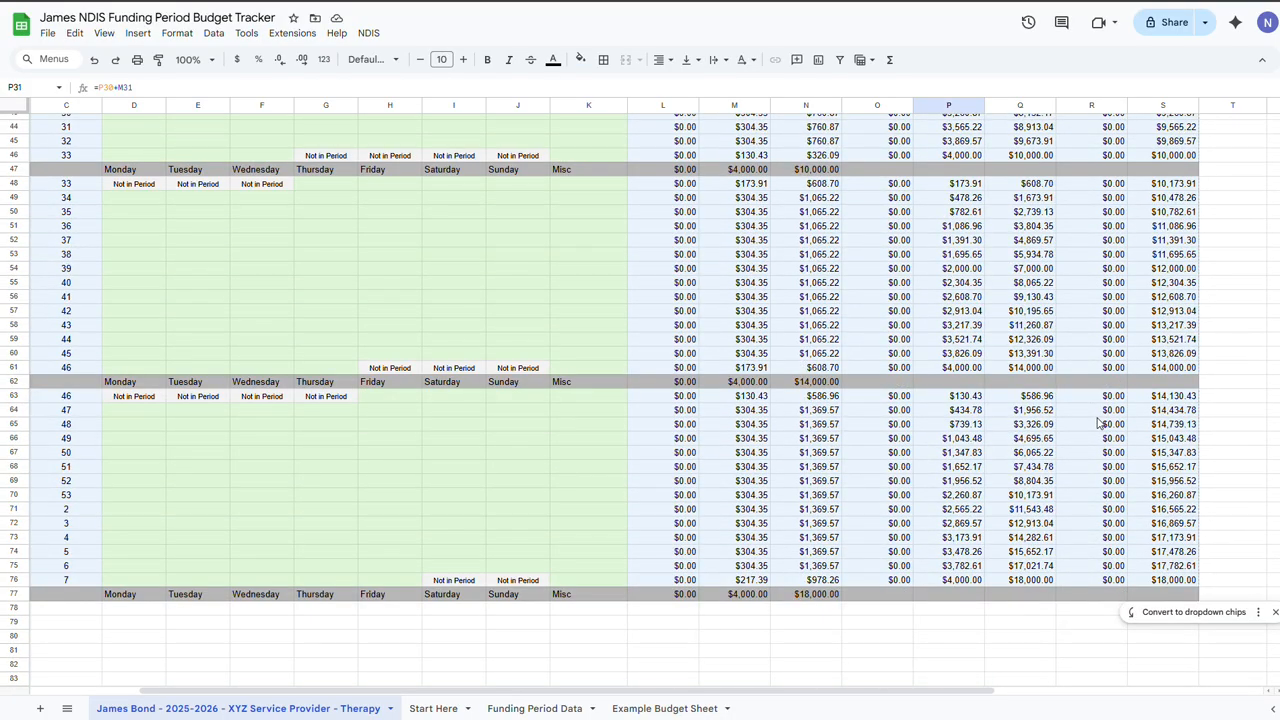
scroll(1105, 425, up, 13)
scroll(1097, 423, up, 1)
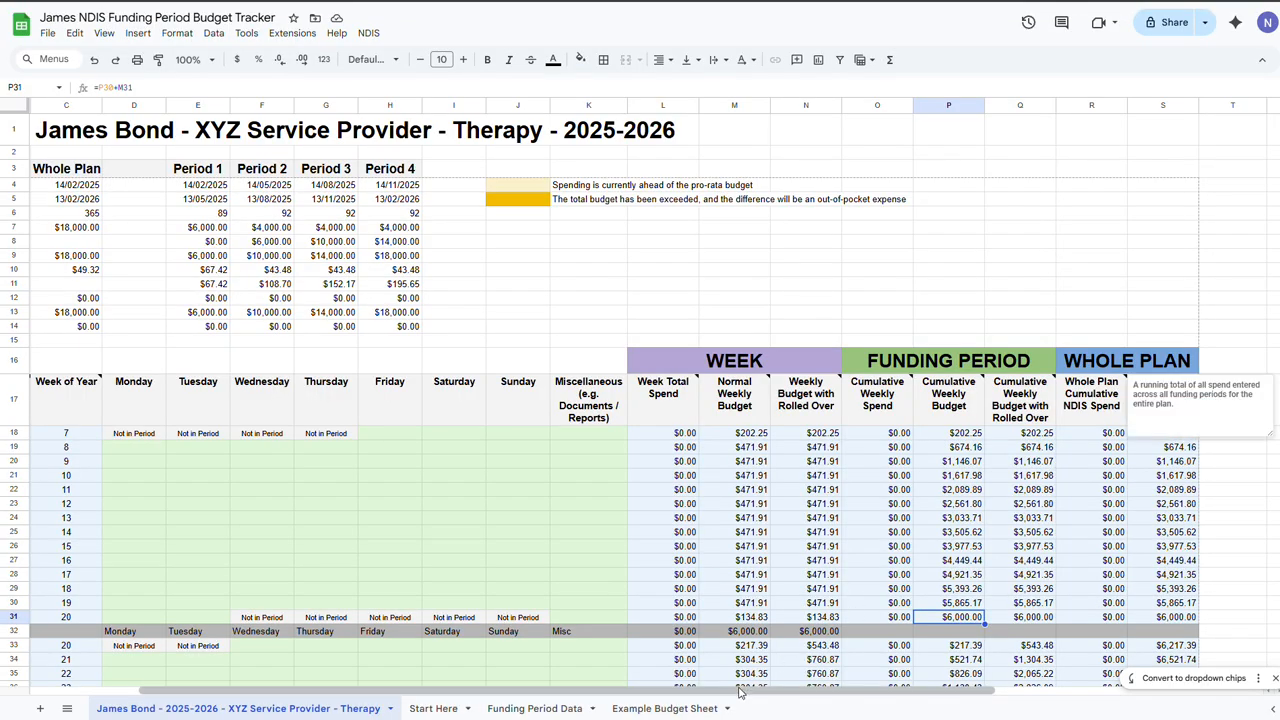
- Record a spend of 193.99 on Friday of the week starting February 10, 2025, and check that week's total spend
drag(733, 694, 533, 697)
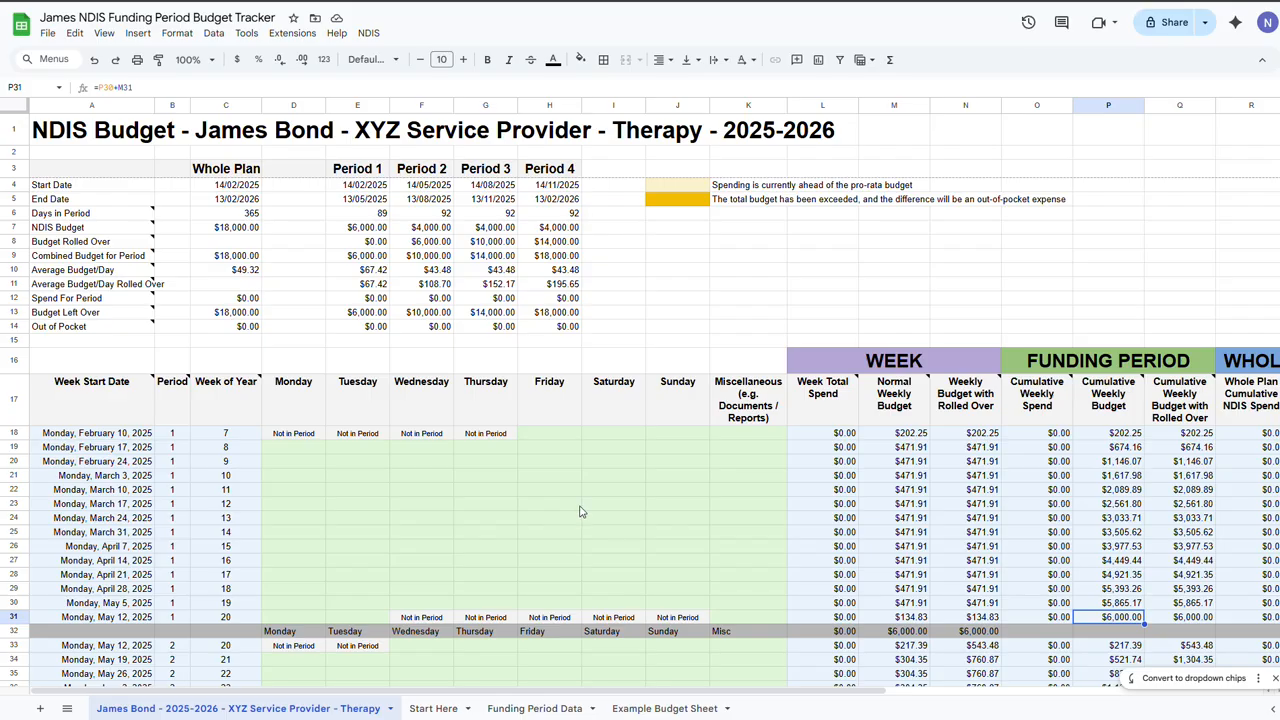
click(550, 435)
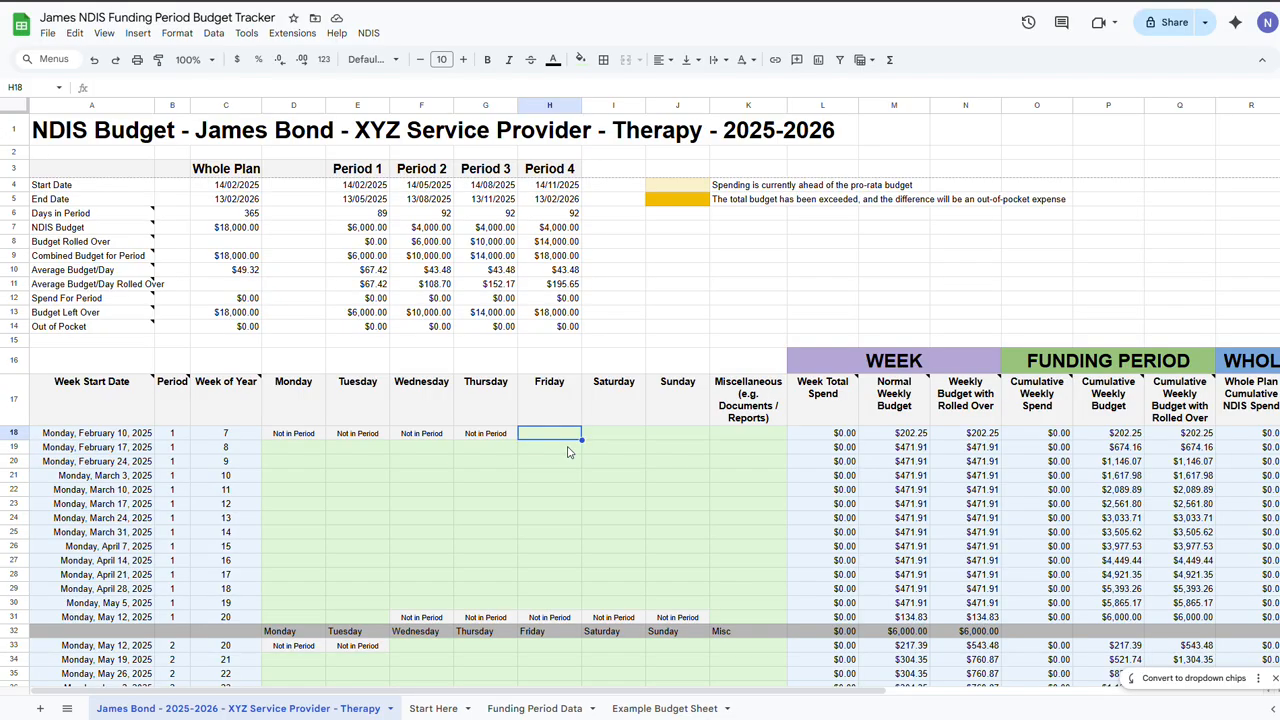
text(193)
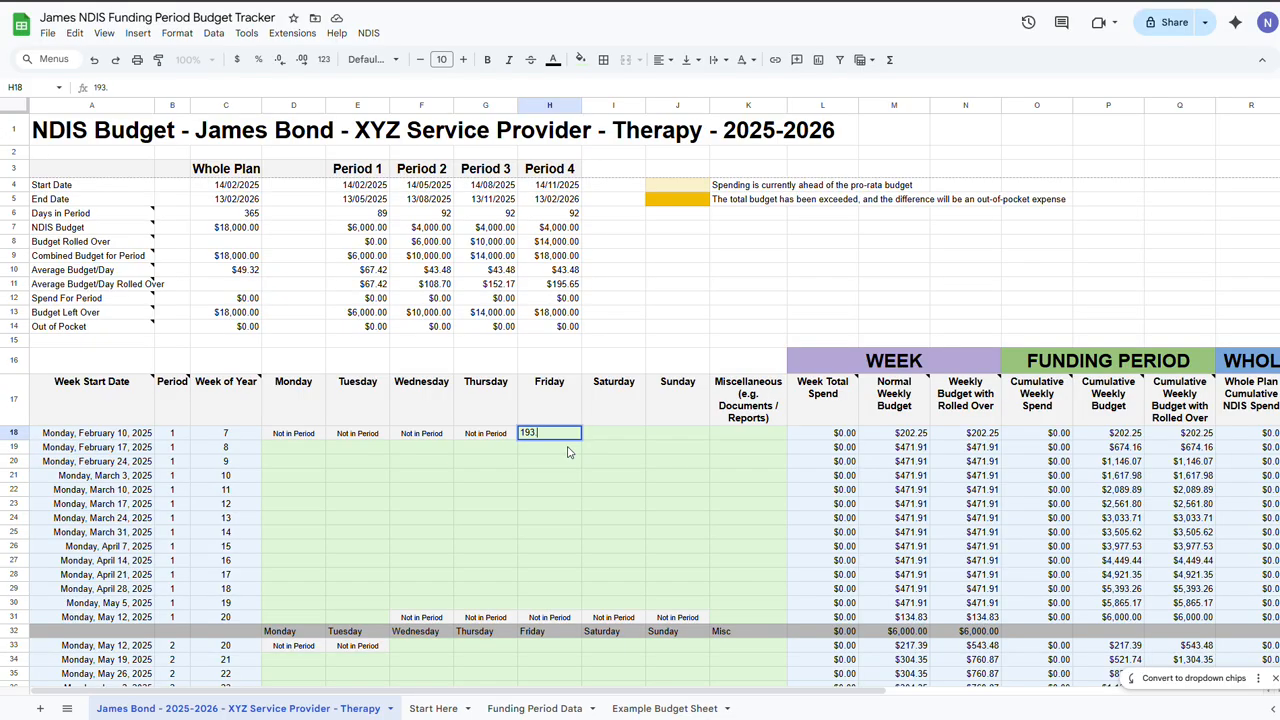
text(.99)
key(Return)
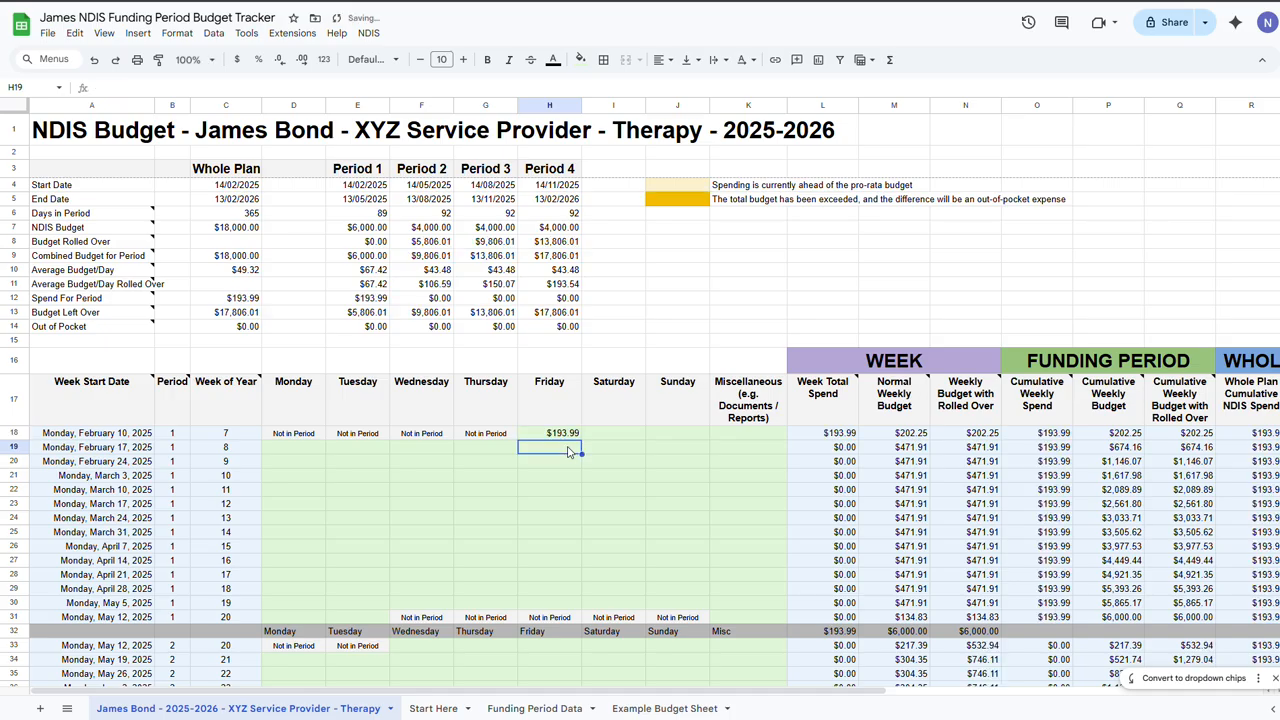
key(Up)
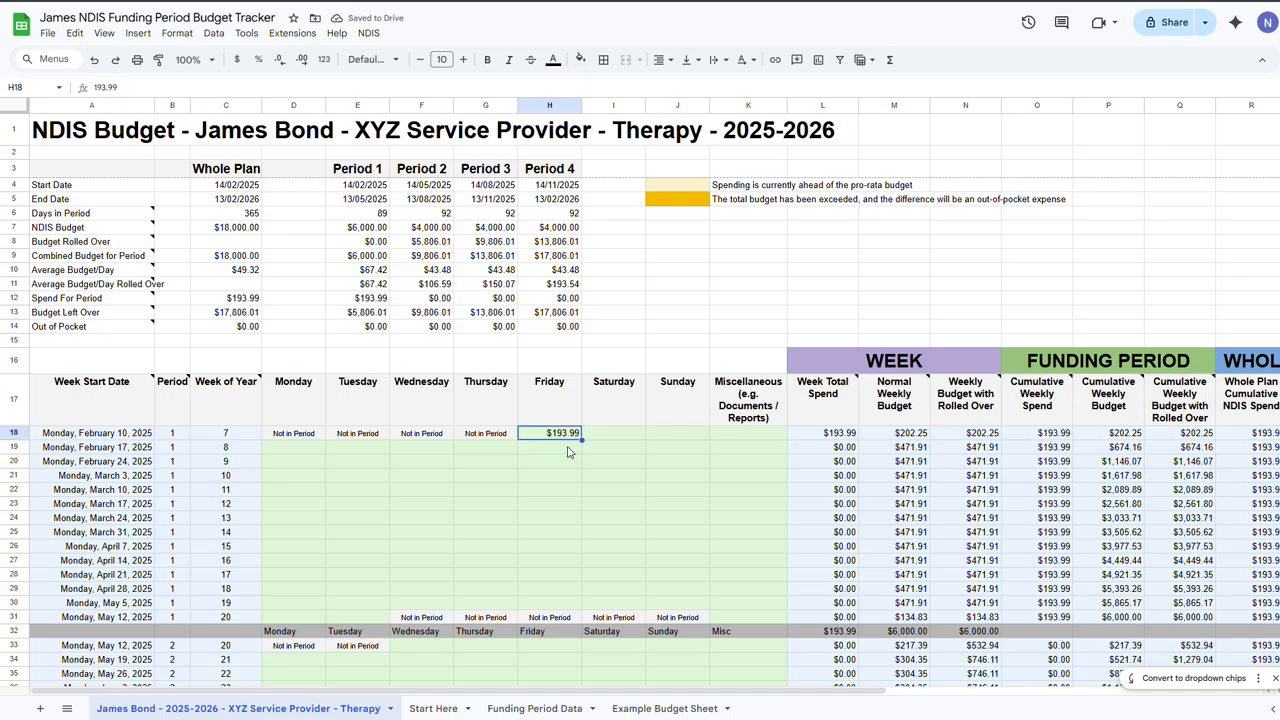
click(851, 437)
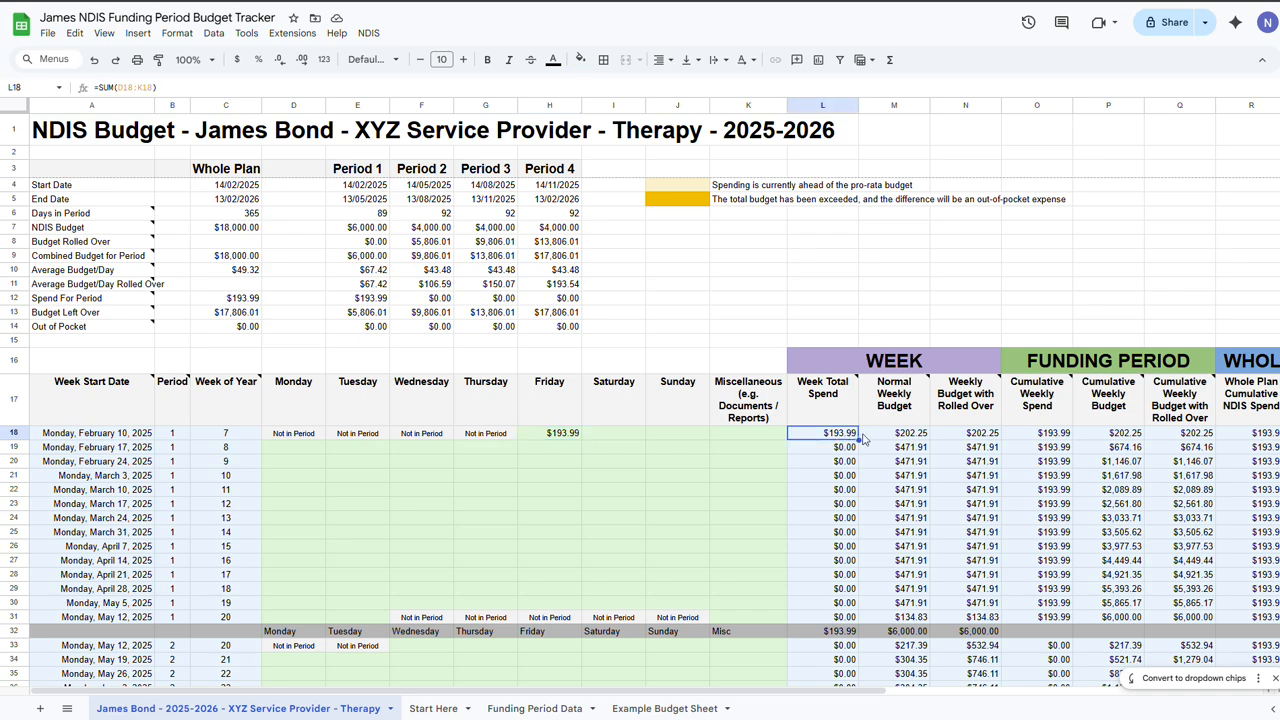
- Check the first week's cumulative spend in the FUNDING PERIOD columns and Period 1's Spend For Period and Budget Left Over
mouse_move(838, 424)
click(1052, 436)
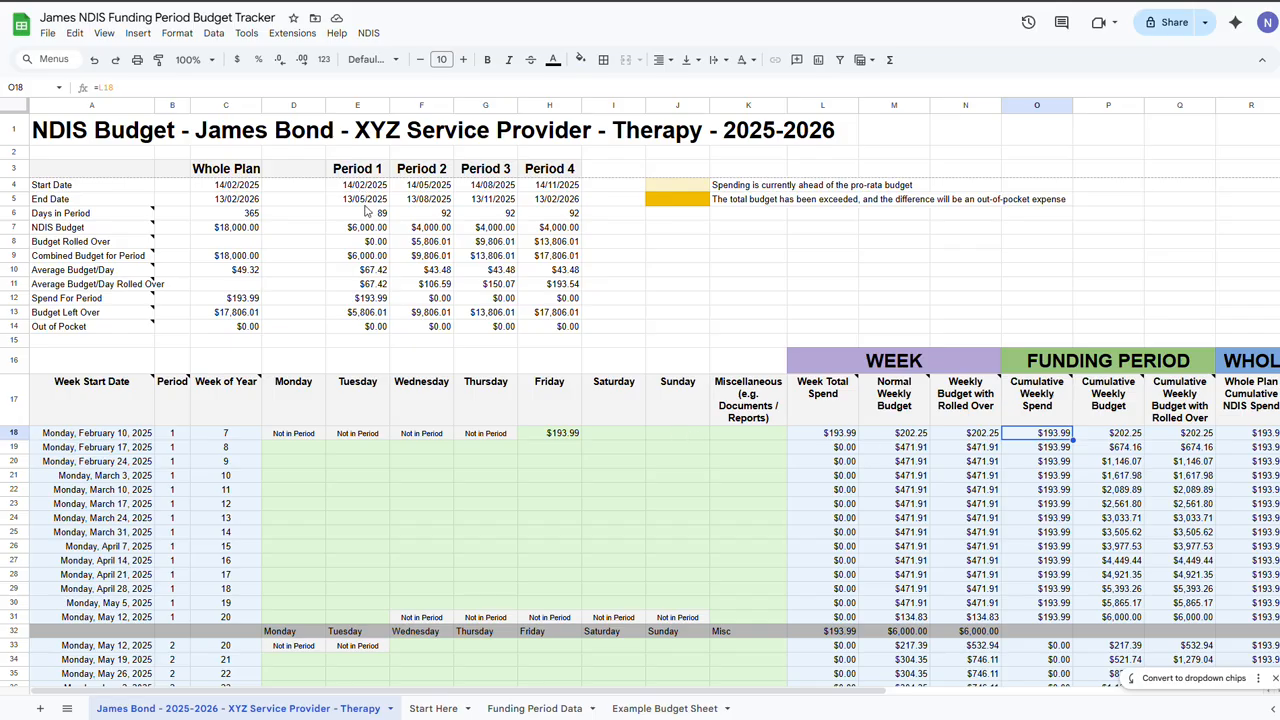
click(370, 300)
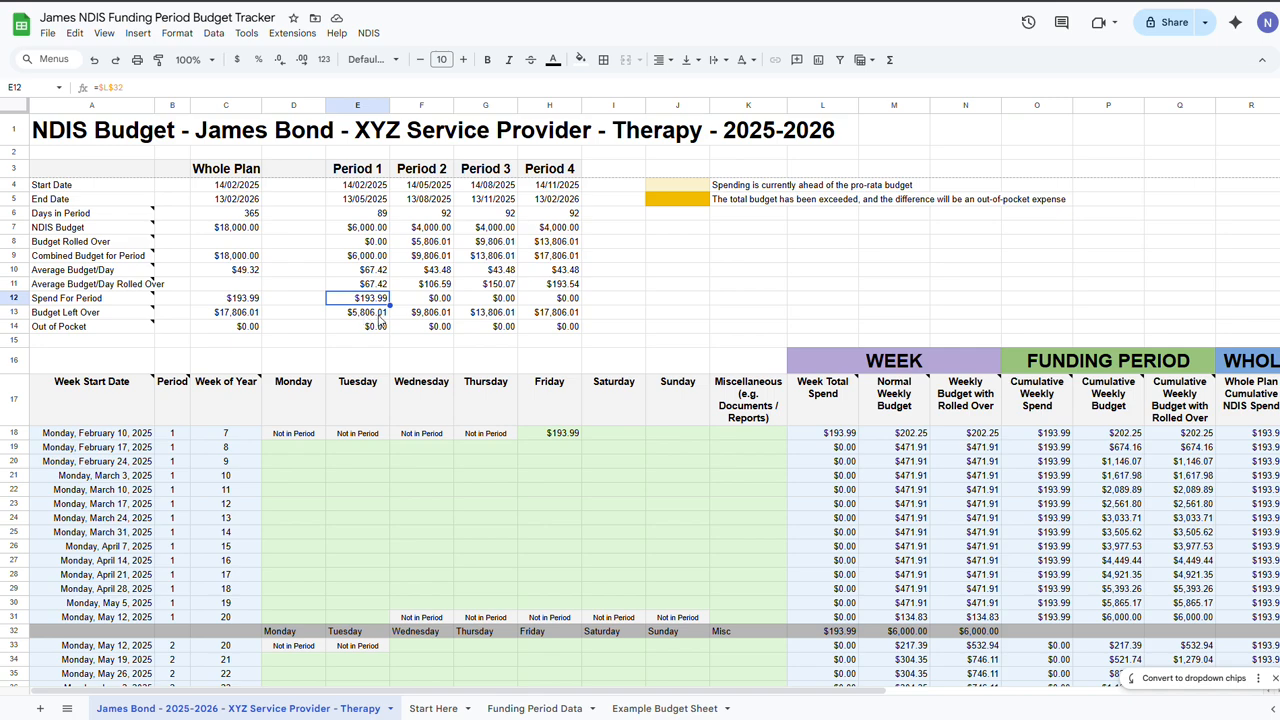
click(376, 316)
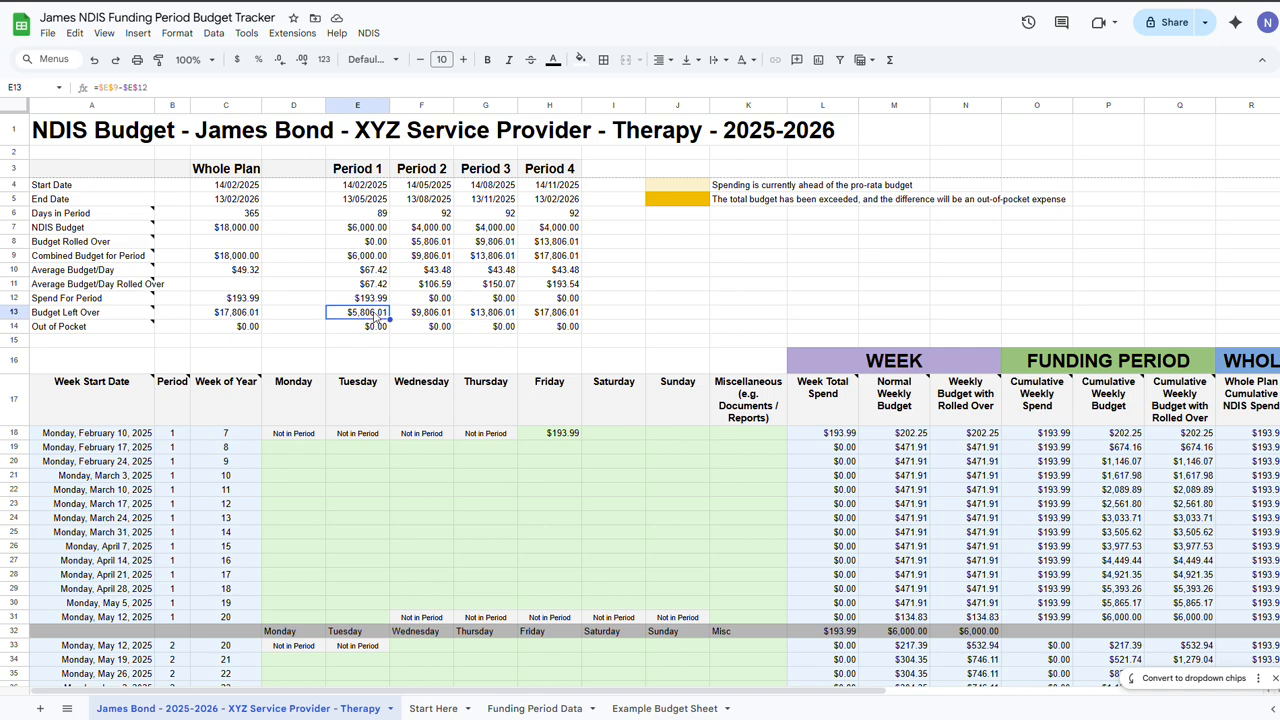
- Copy the 193.99 Friday spend into the Fridays of the weeks starting February 17 through May 5, 2025
click(560, 436)
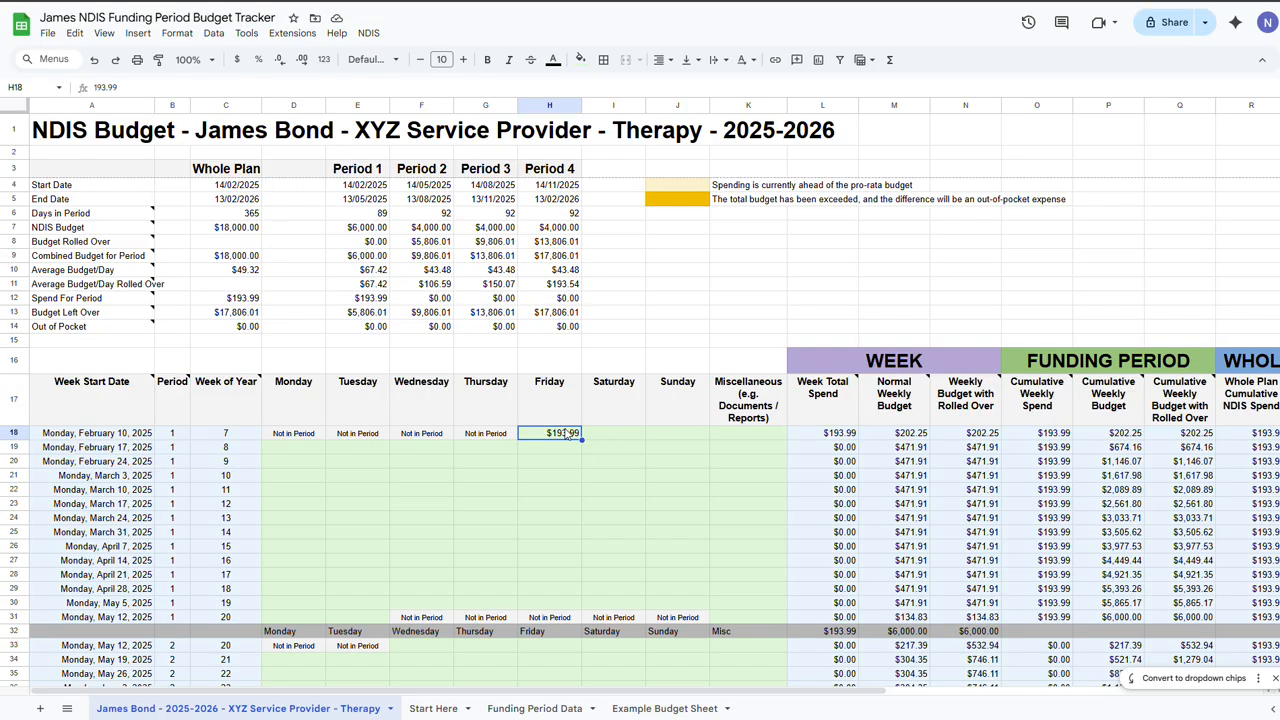
key(ctrl+c)
drag(563, 447, 568, 606)
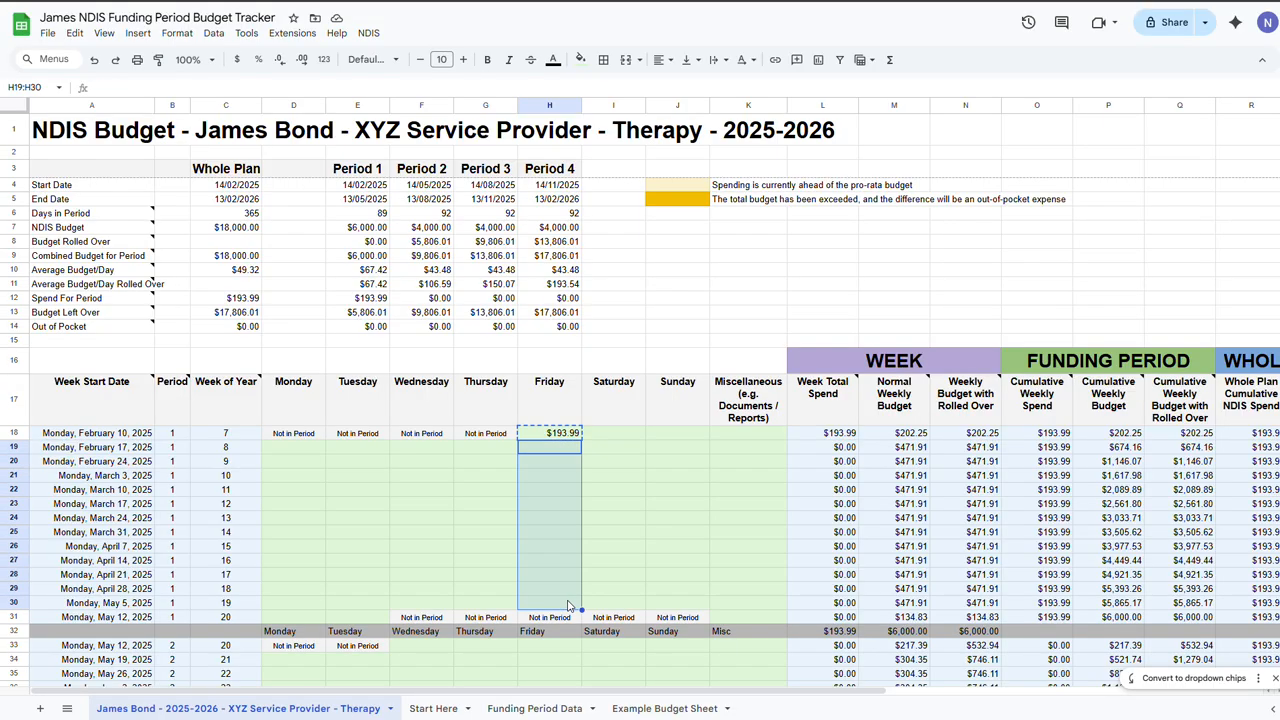
key(ctrl+v)
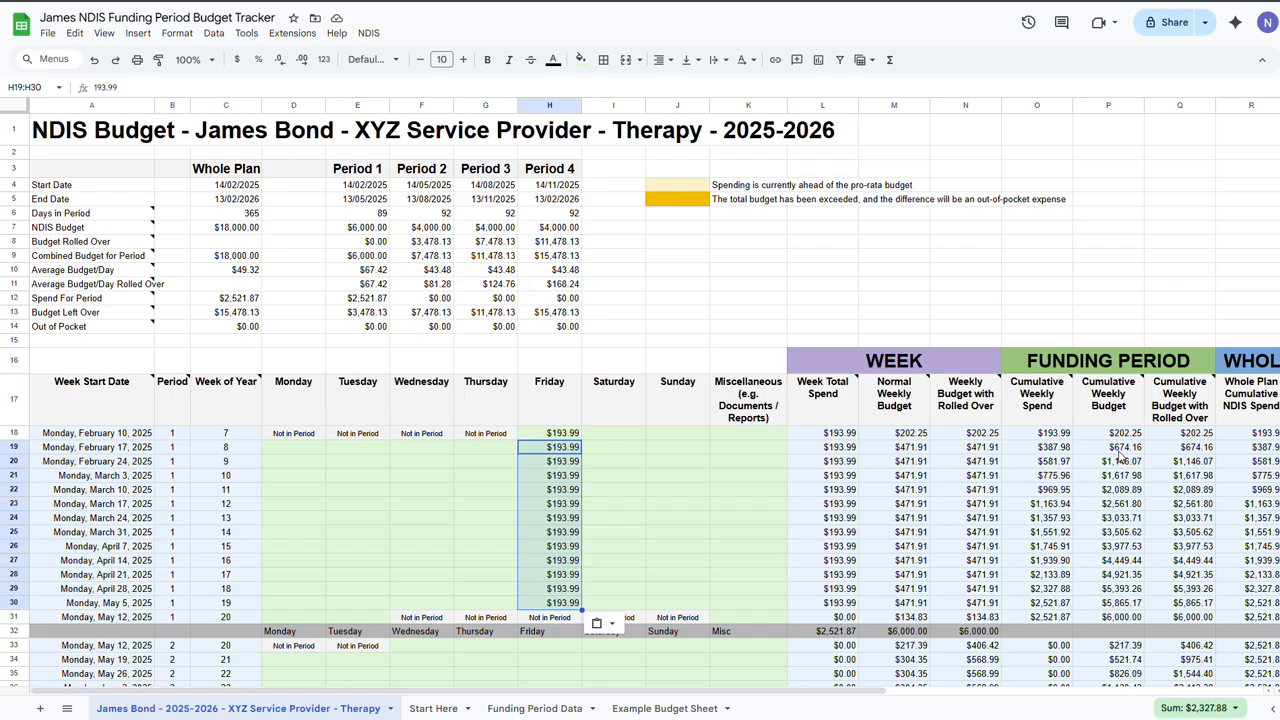
- Check the cumulative spend in period 1's last week, Period 1's Budget Left Over, and the Whole Plan and Period 1 Spend For Period
click(1063, 620)
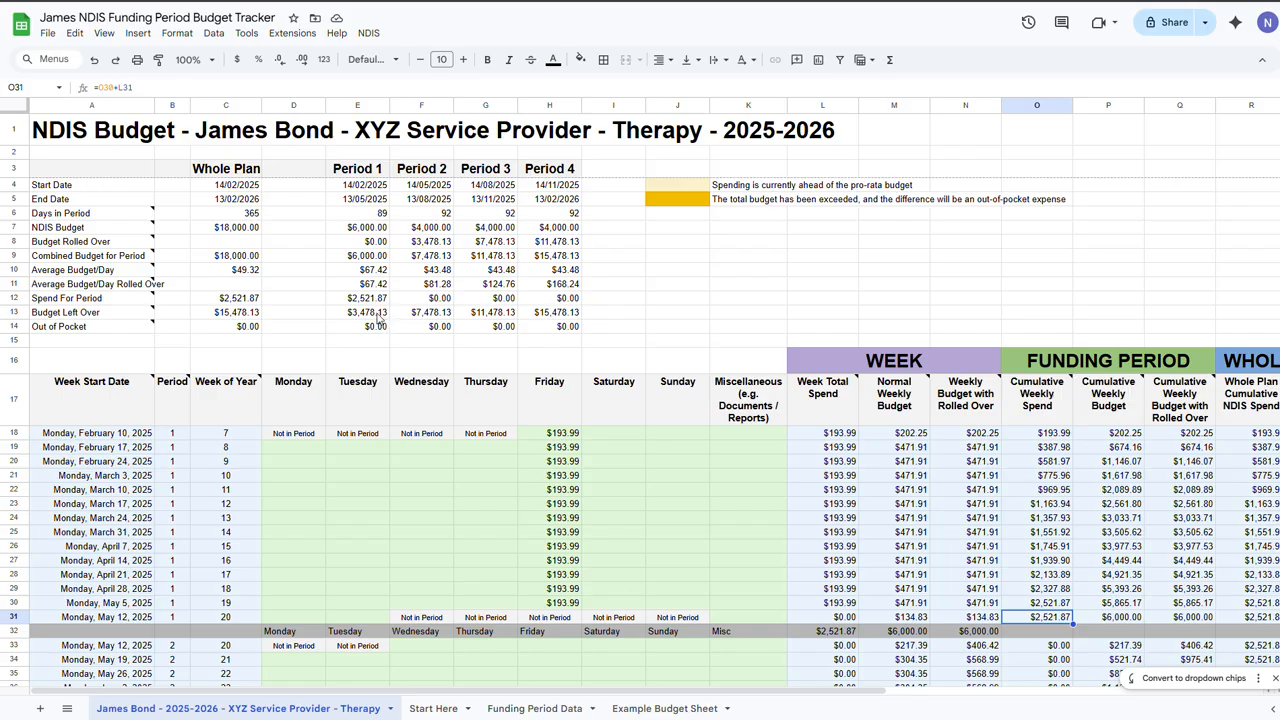
click(379, 317)
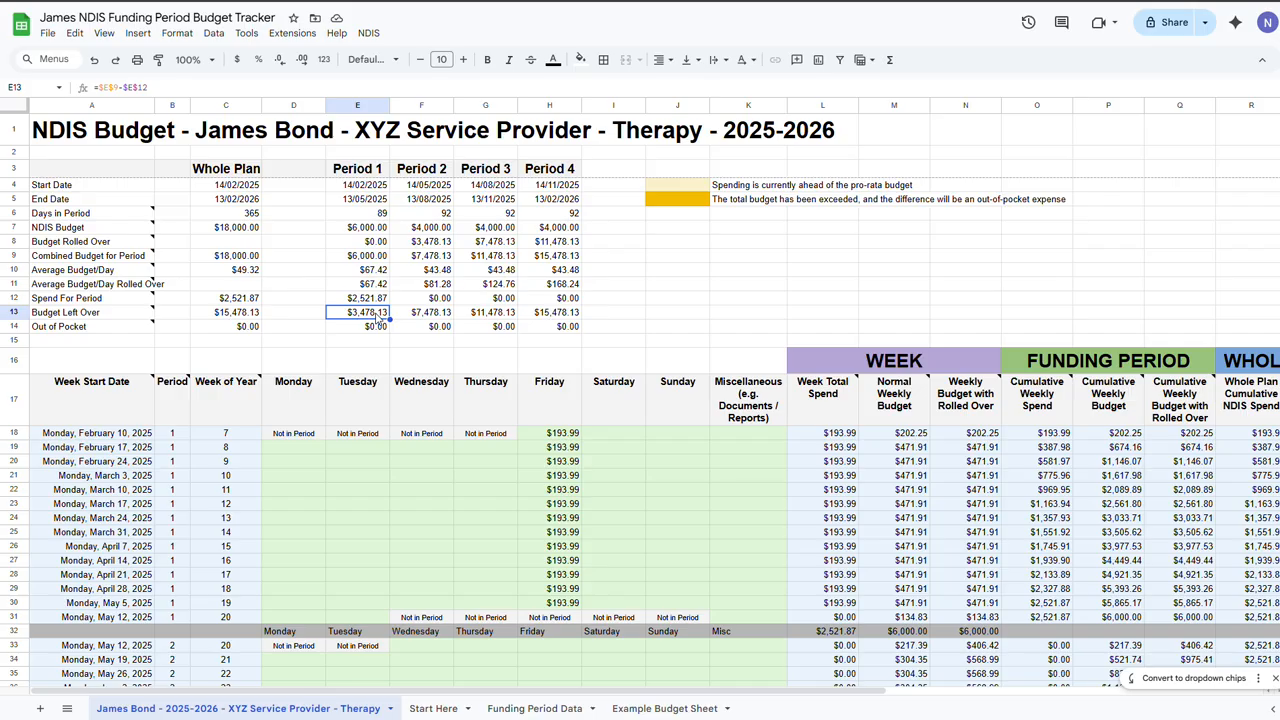
click(236, 304)
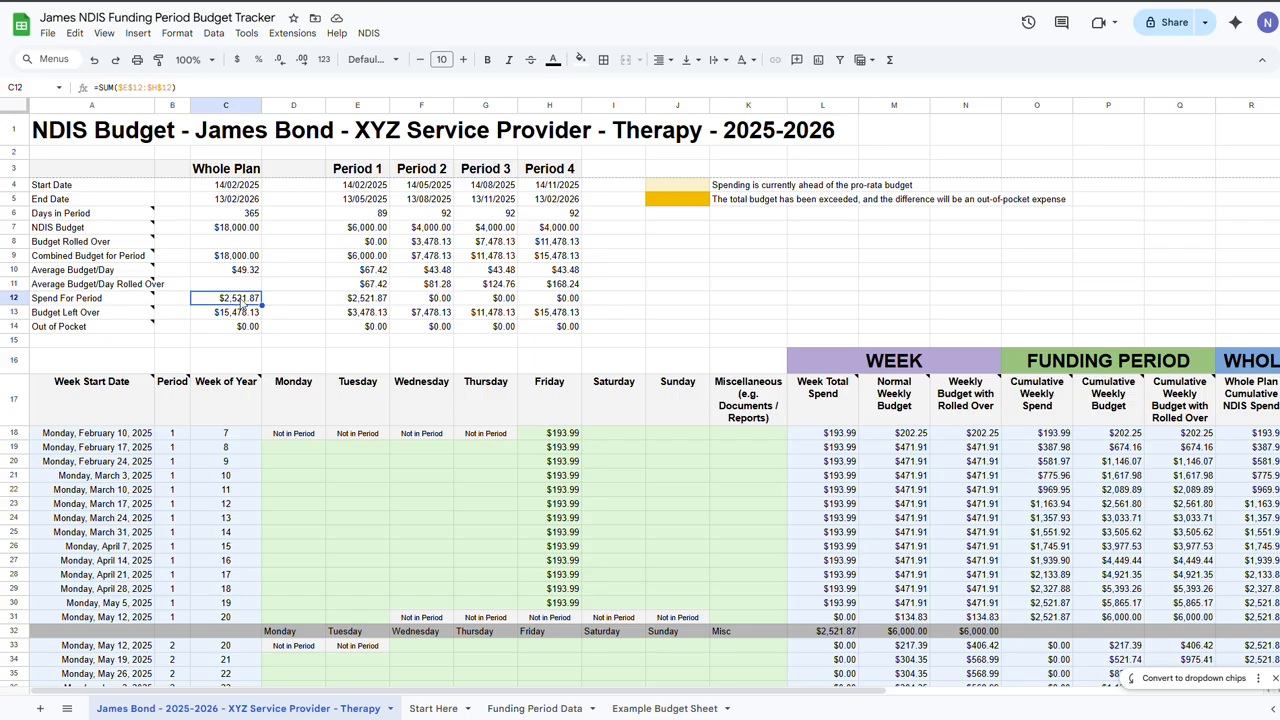
click(372, 304)
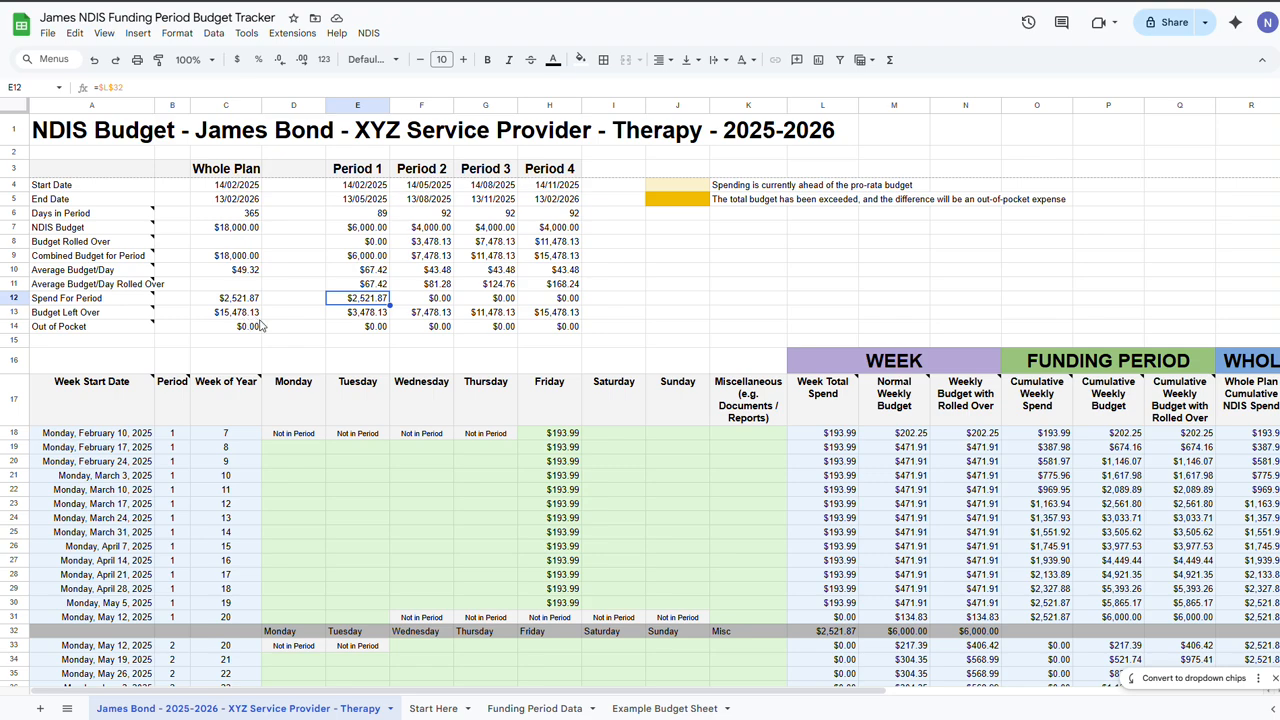
- Record the same 193.99 spend on the Wednesdays of the weeks starting February 17 through May 5, 2025
click(420, 450)
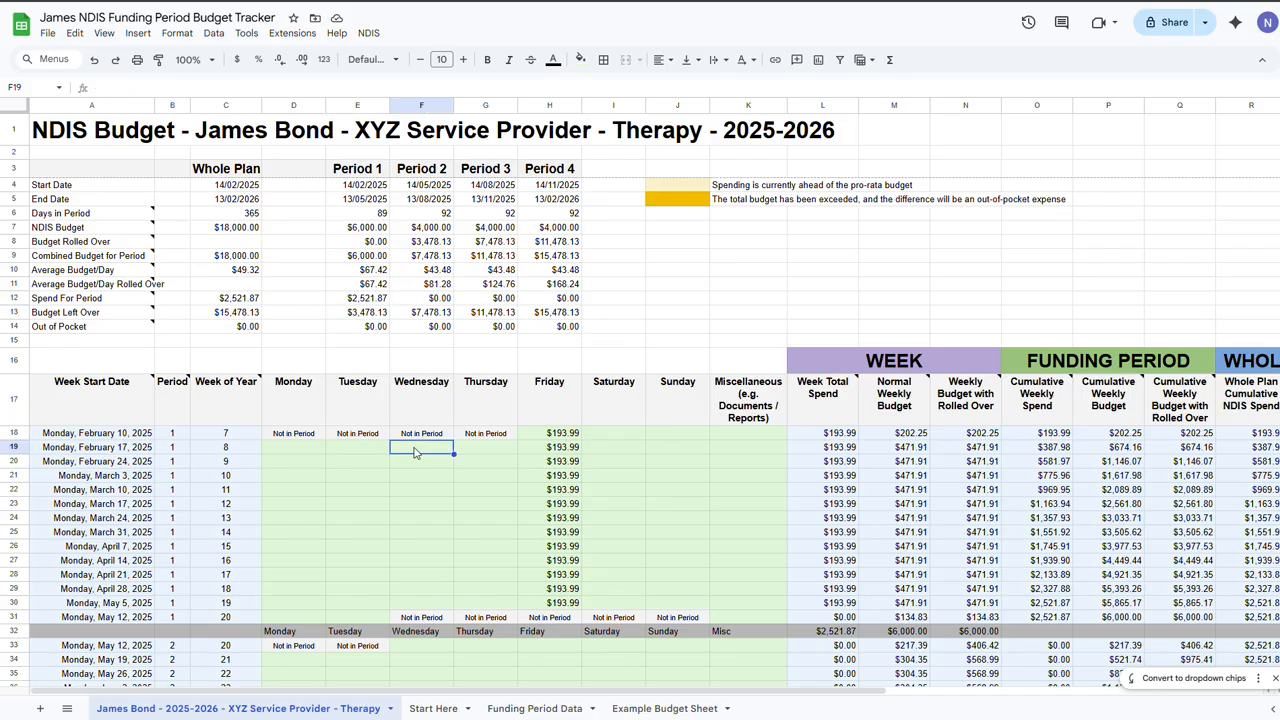
drag(416, 452, 427, 614)
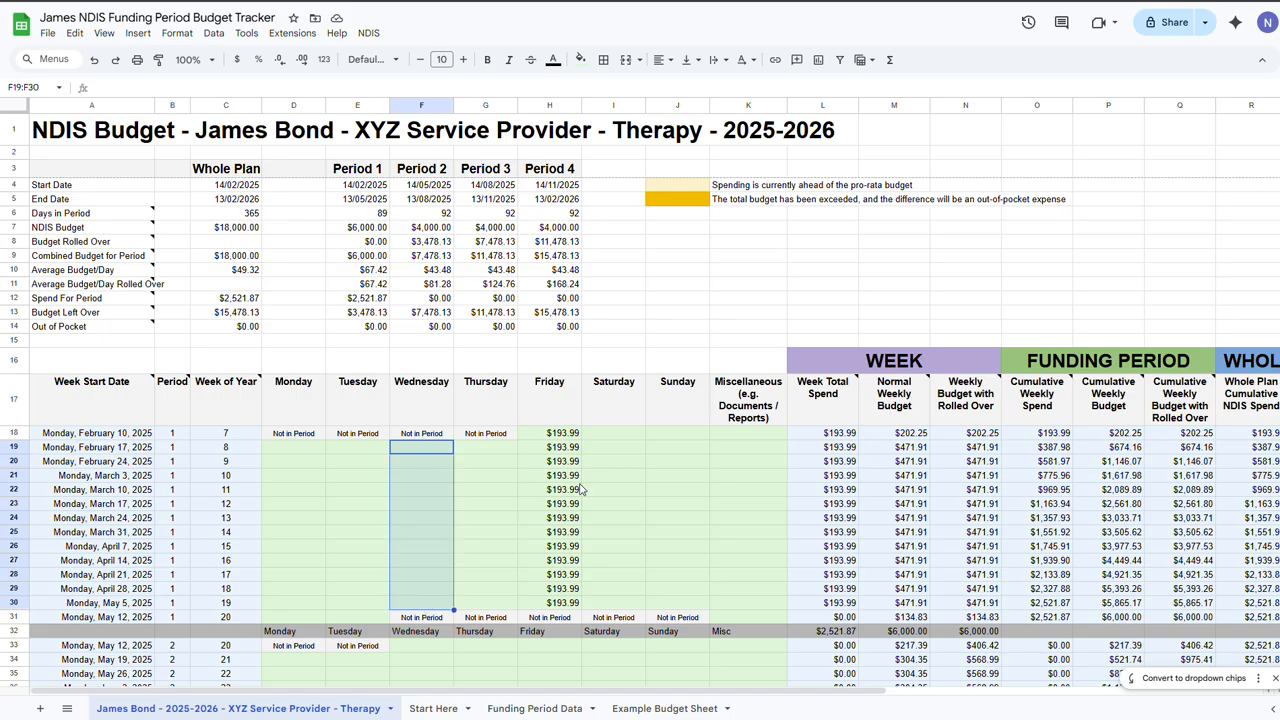
key(ctrl+v)
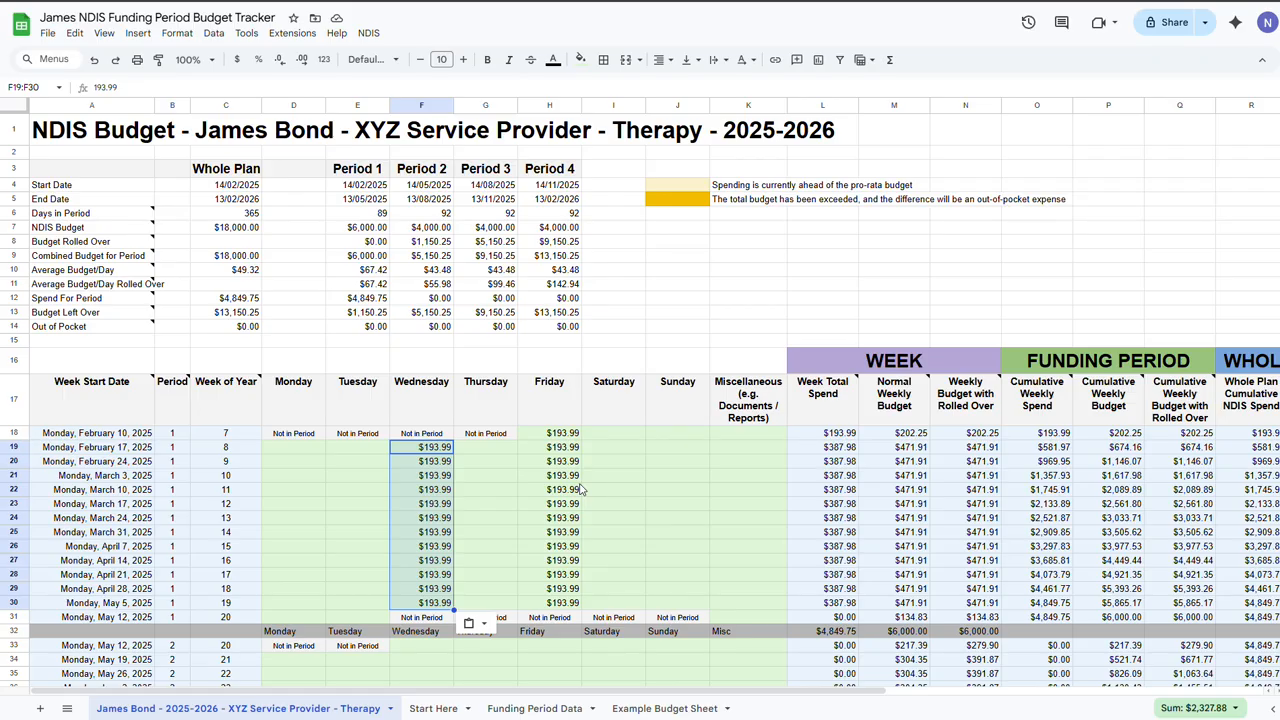
click(560, 479)
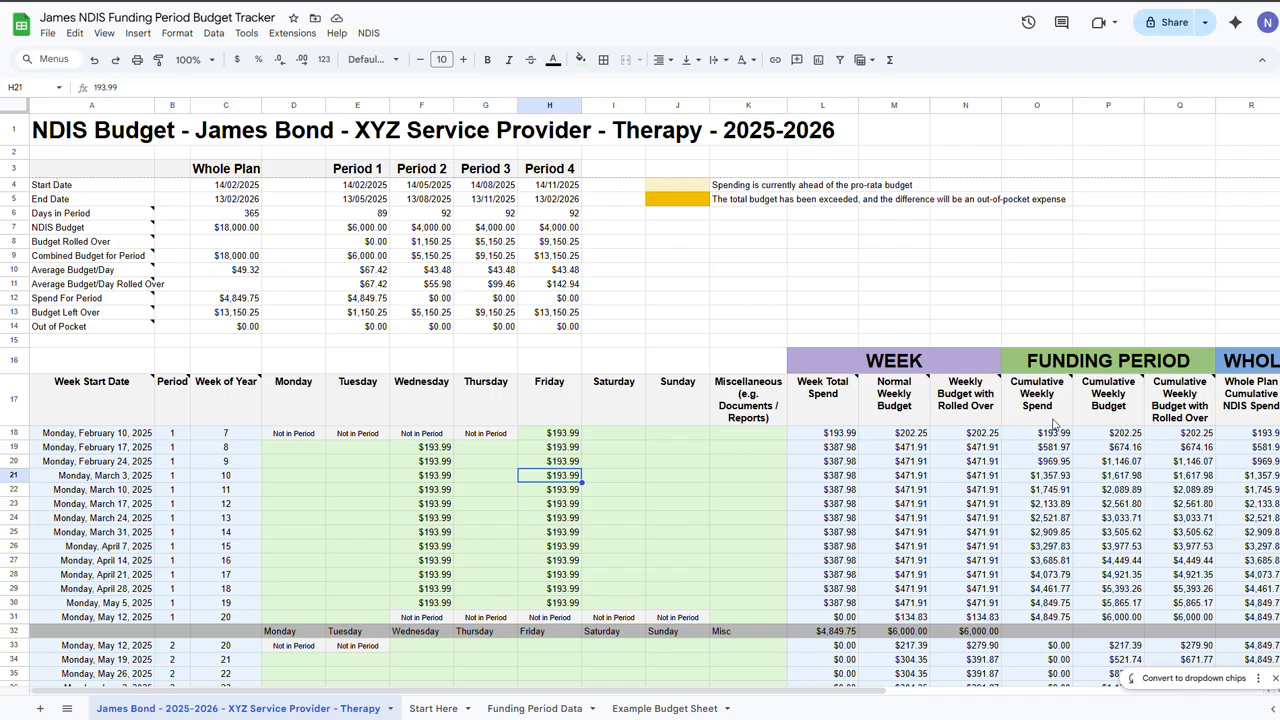
- Check period 1's final cumulative spend and Budget Left Over, and Period 2's Budget Rolled Over and NDIS Budget
mouse_move(1052, 425)
click(1055, 617)
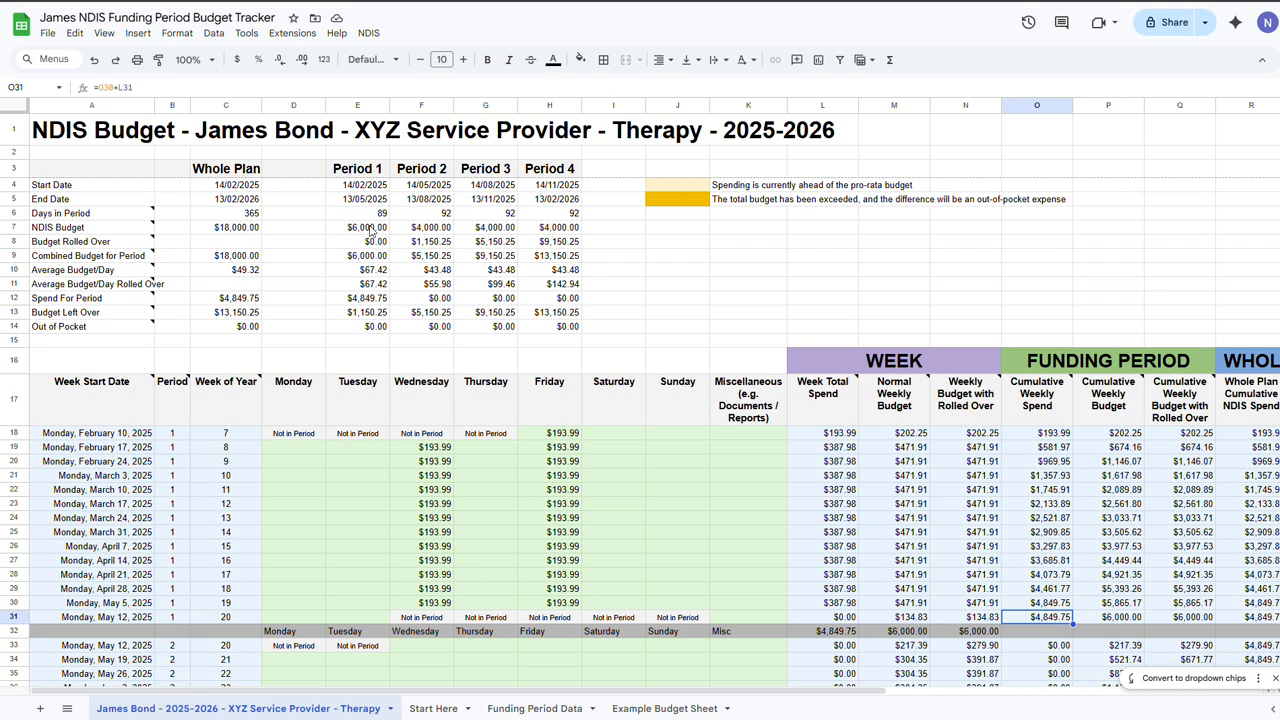
click(375, 316)
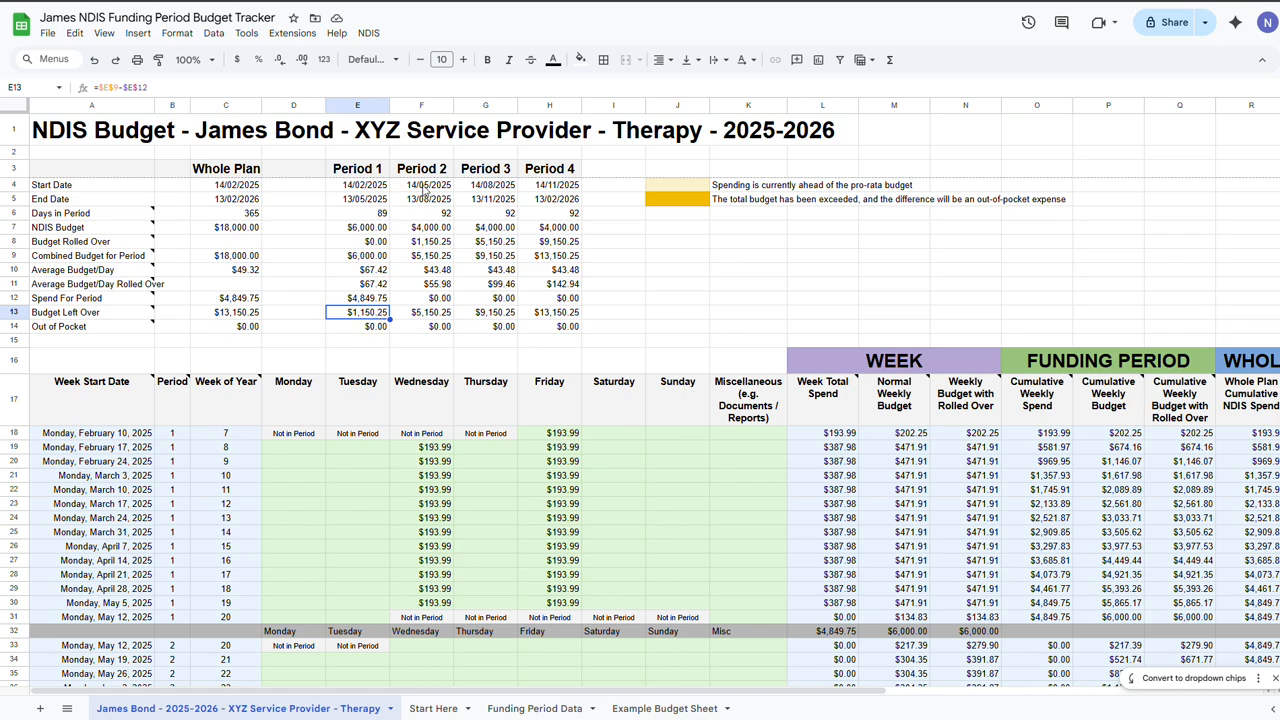
click(433, 242)
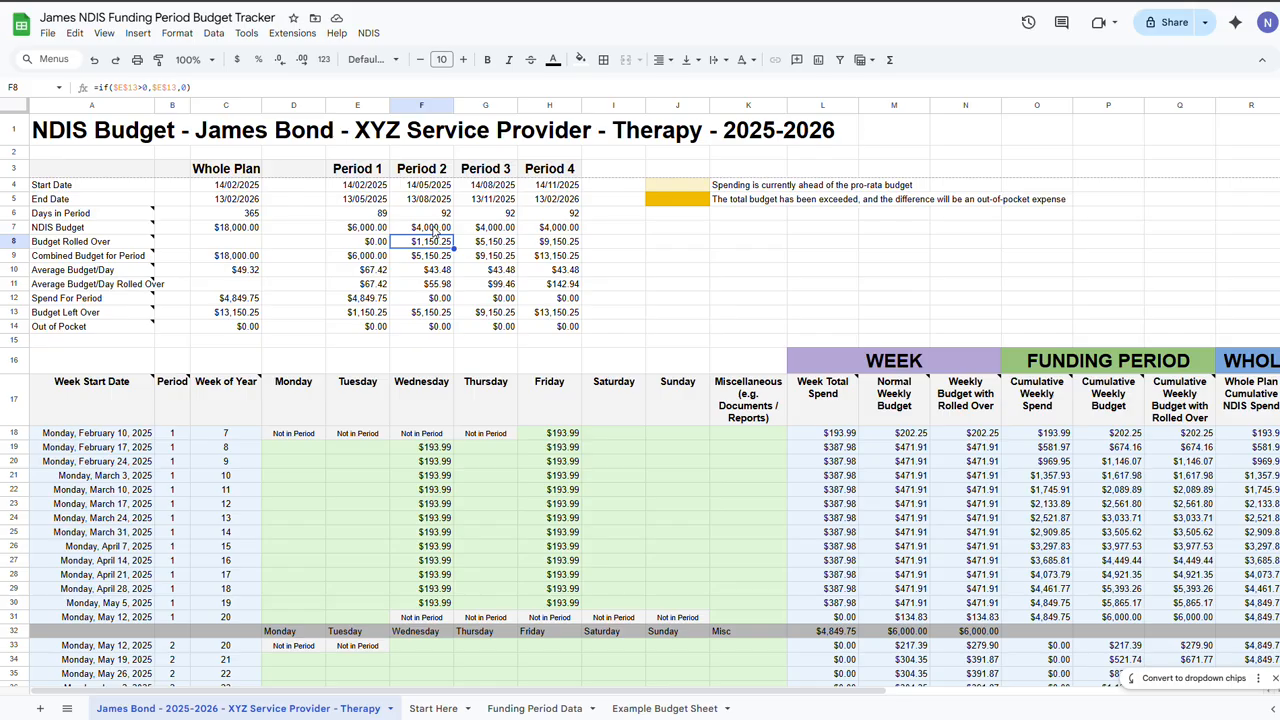
click(434, 231)
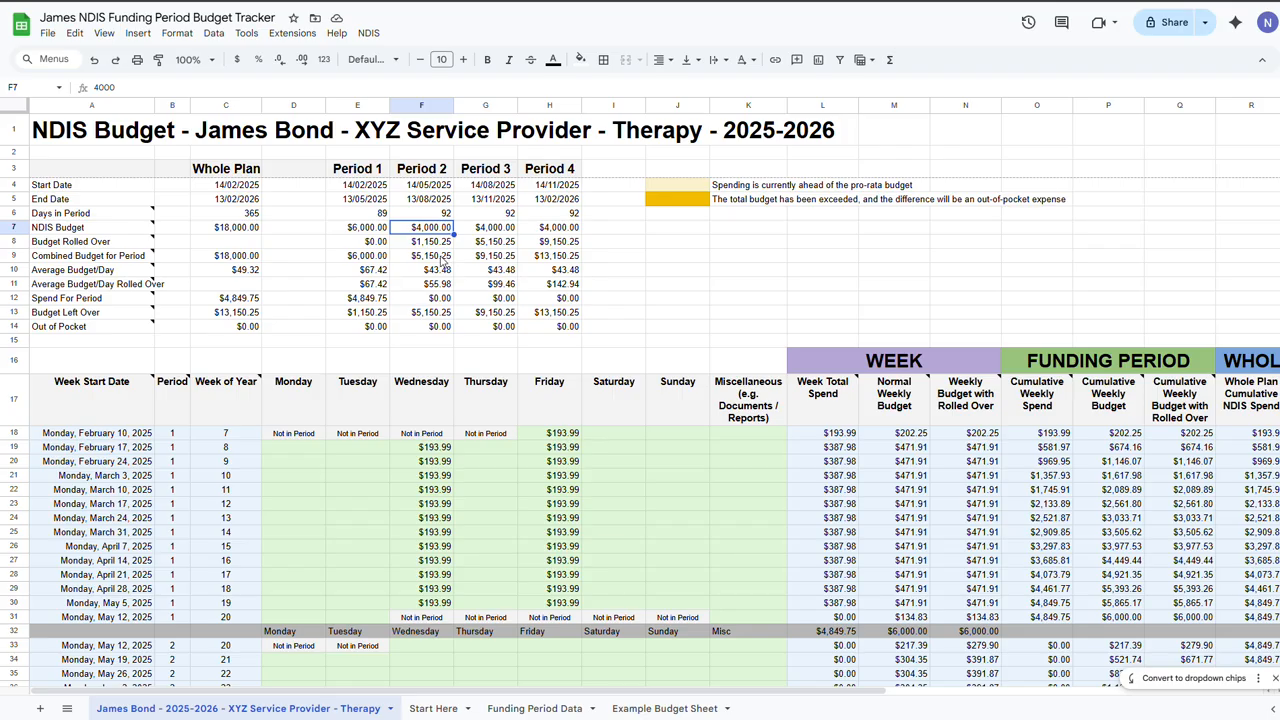
- Copy the 193.99 Friday spend into period 2's Fridays for the weeks starting May 12 through August 4, 2025
scroll(445, 290, down, 3)
click(556, 300)
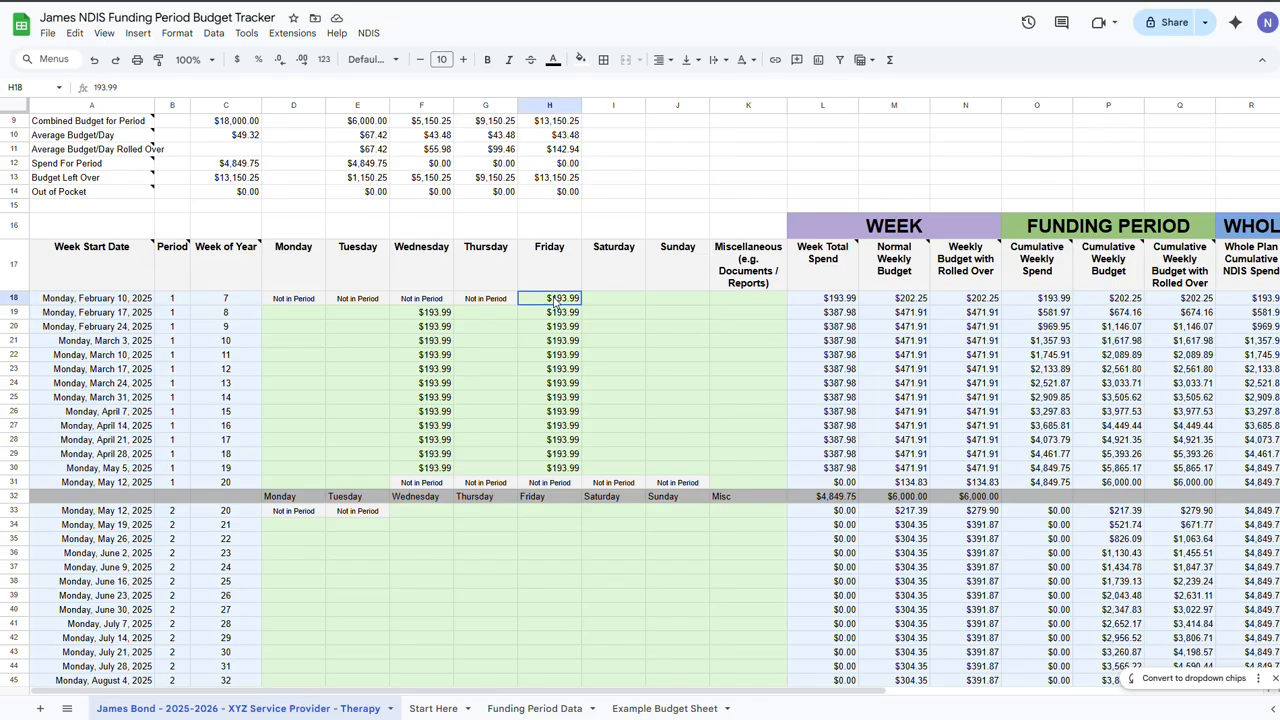
key(ctrl+c)
scroll(554, 320, down, 2)
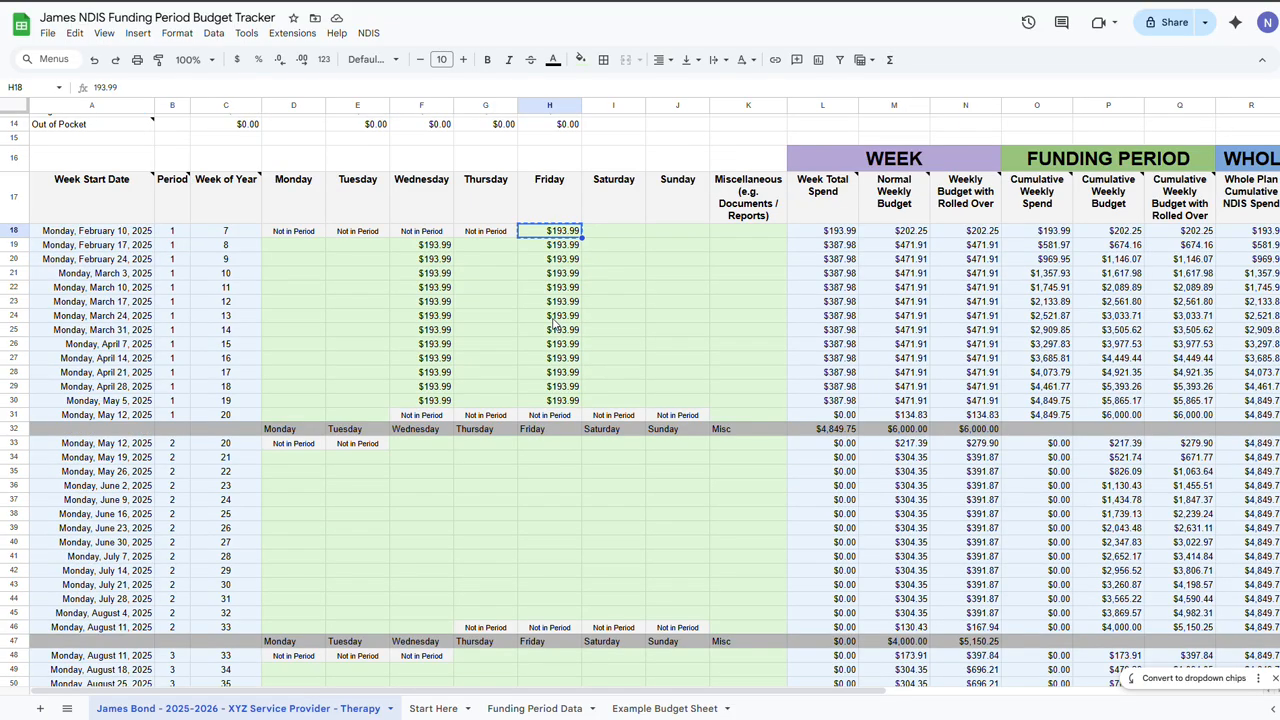
scroll(554, 322, down, 2)
drag(549, 377, 556, 553)
key(ctrl+v)
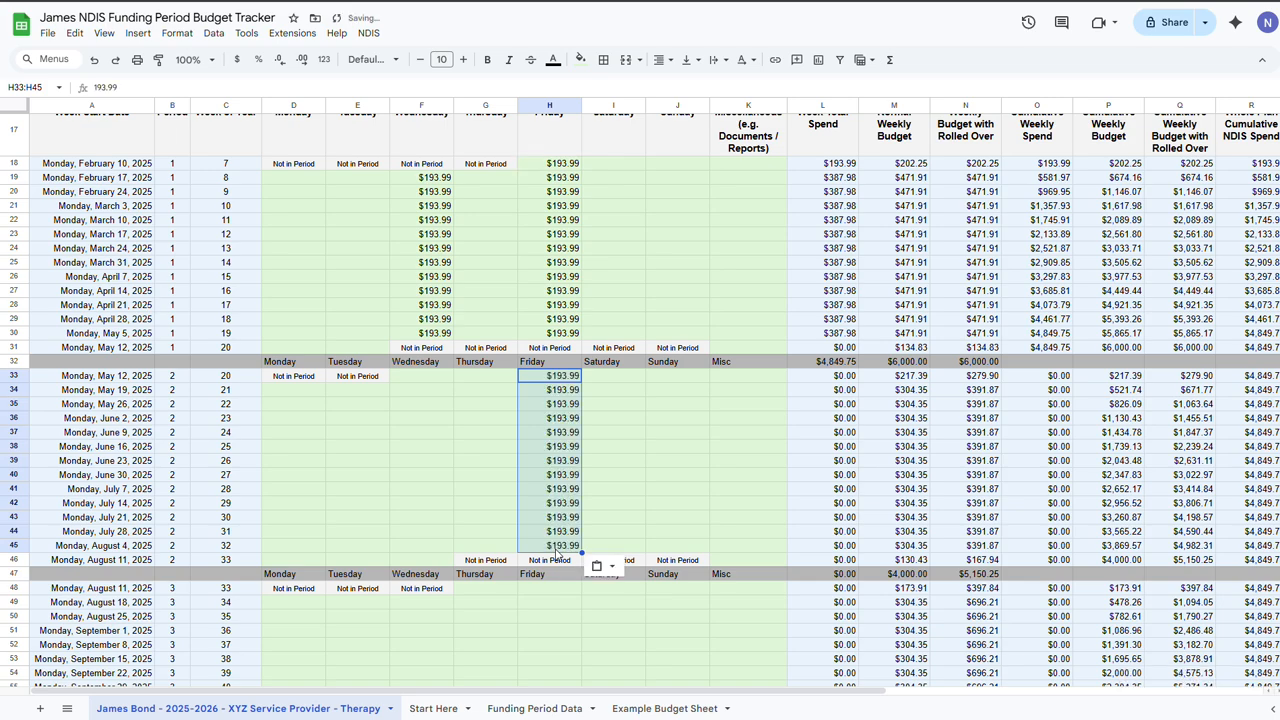
- Record the 193.99 spend on period 2's Wednesdays for the weeks starting May 12 through August 11, 2025
drag(419, 379, 424, 556)
key(ctrl+v)
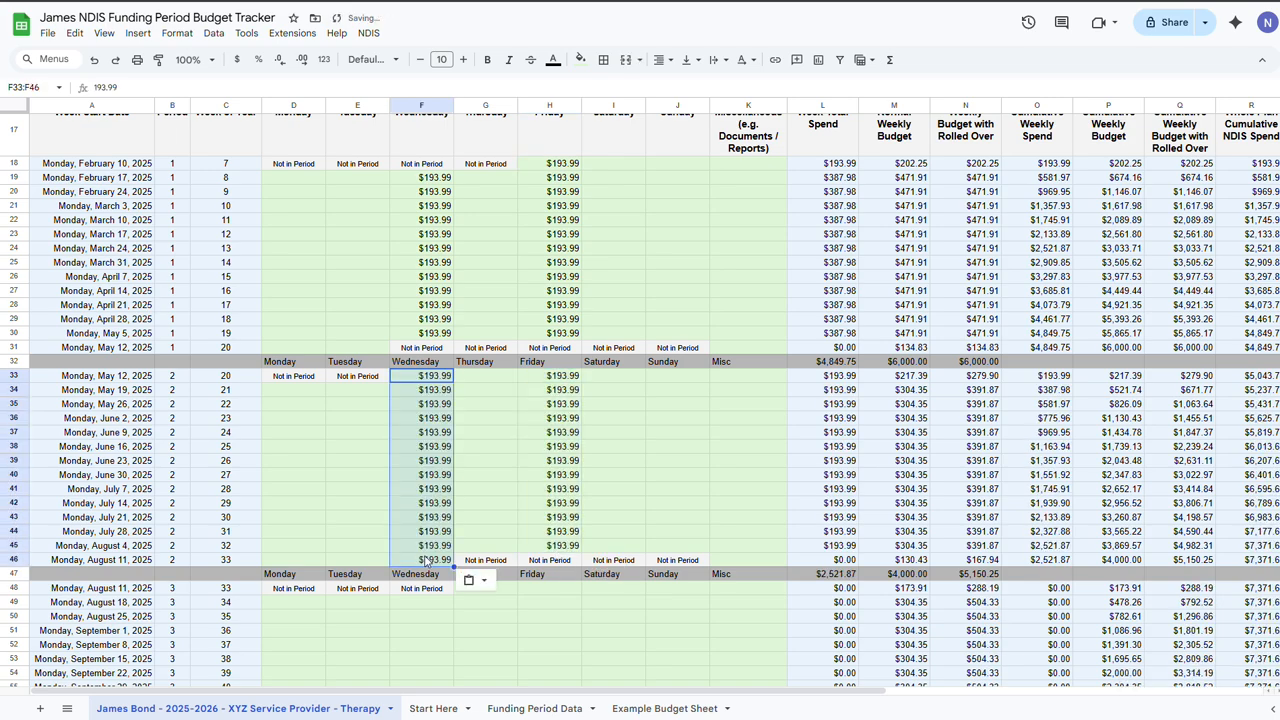
scroll(618, 437, up, 2)
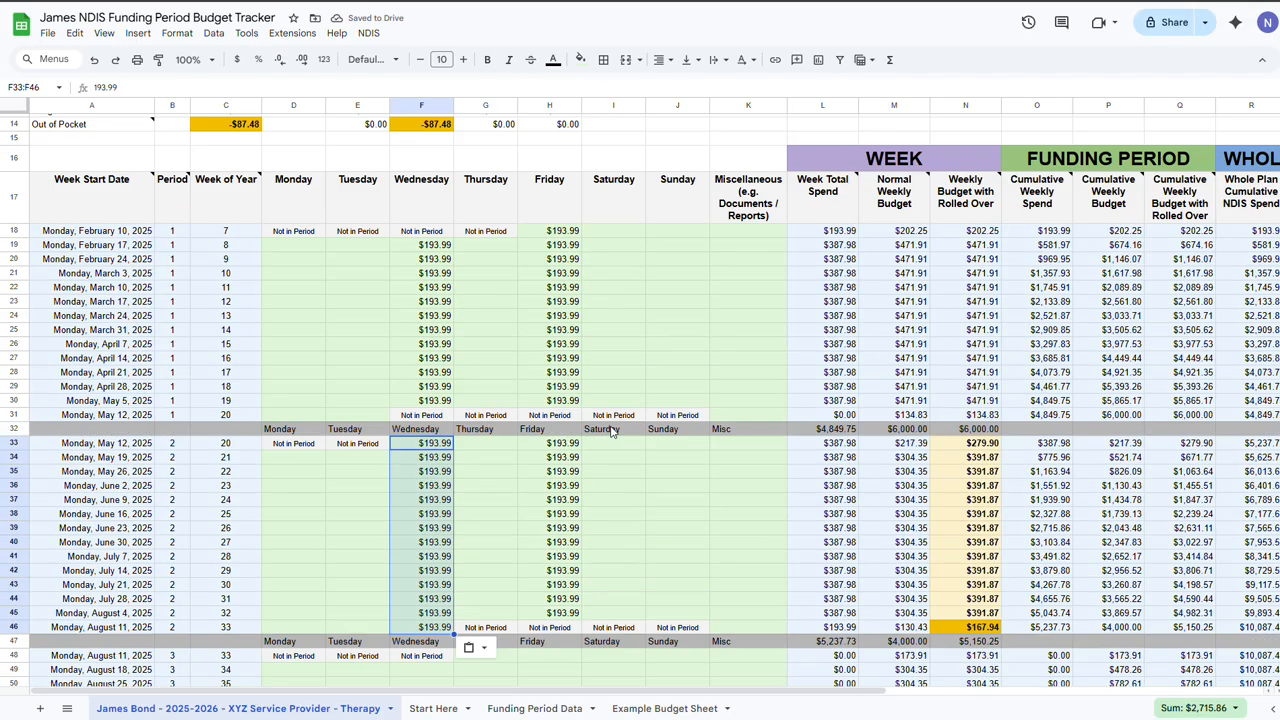
- Check period 2's first Friday and Wednesday spends and the Wednesday "Not in Period" cells in period 1's first and last weeks
click(563, 446)
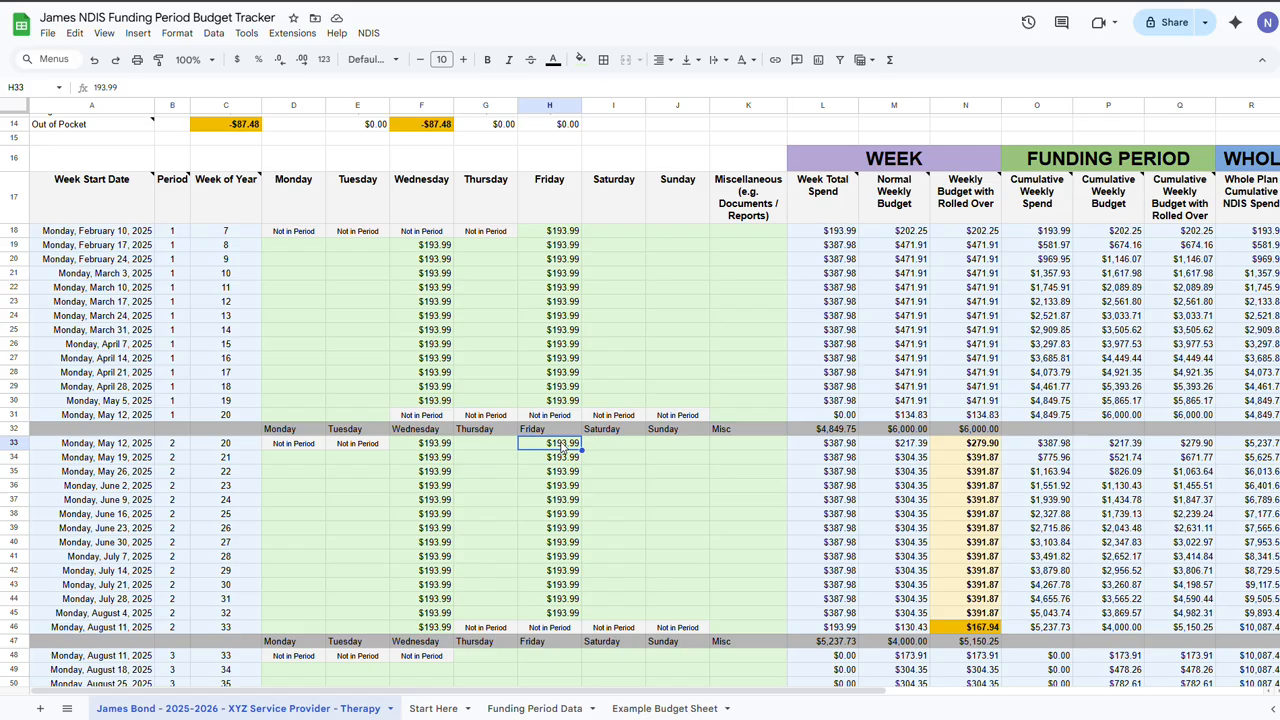
click(431, 233)
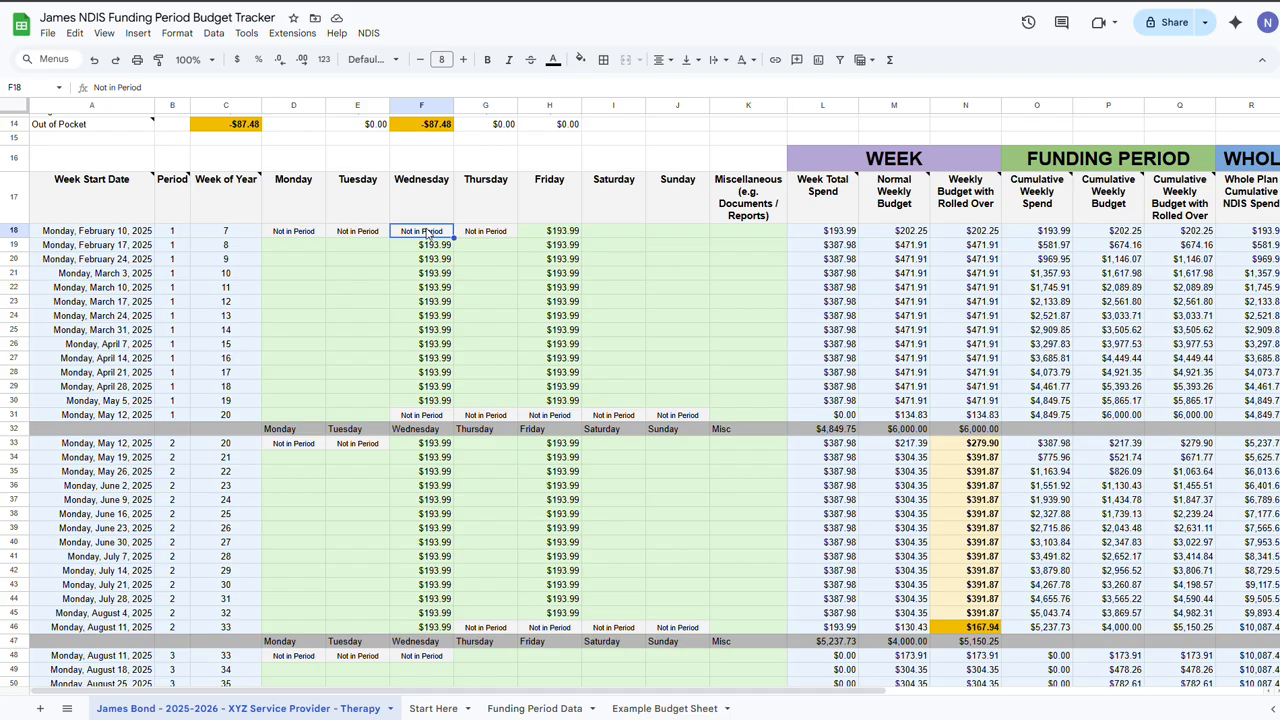
click(424, 418)
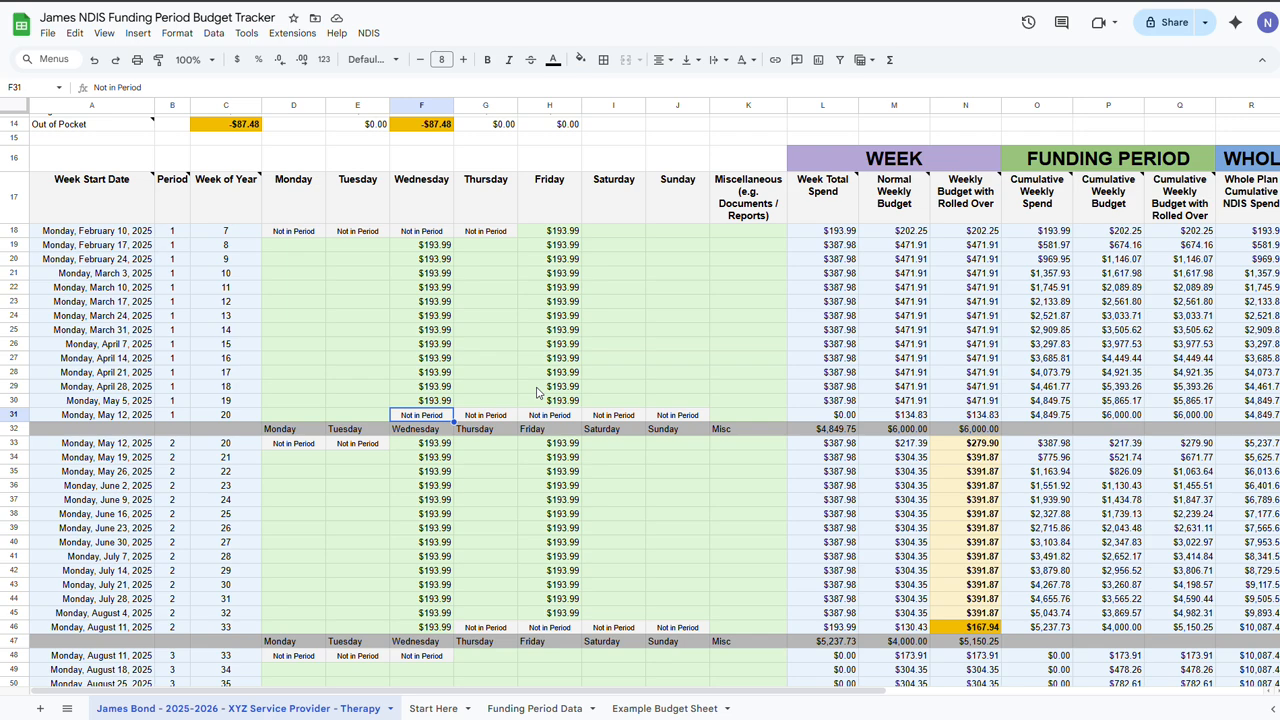
scroll(537, 392, down, 2)
click(430, 376)
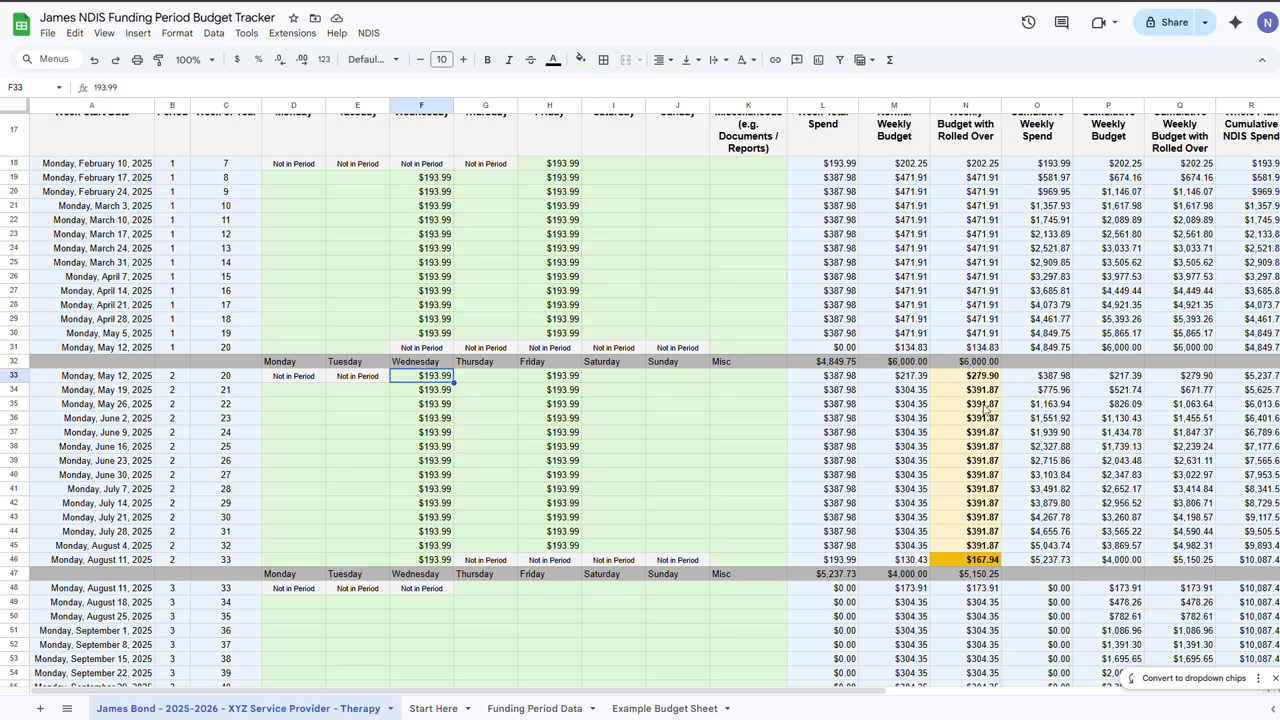
- Compare period 2's Week Total Spend with the Normal Weekly Budget and the highlighted Weekly Budget with Rolled Over, down to its last week
click(968, 377)
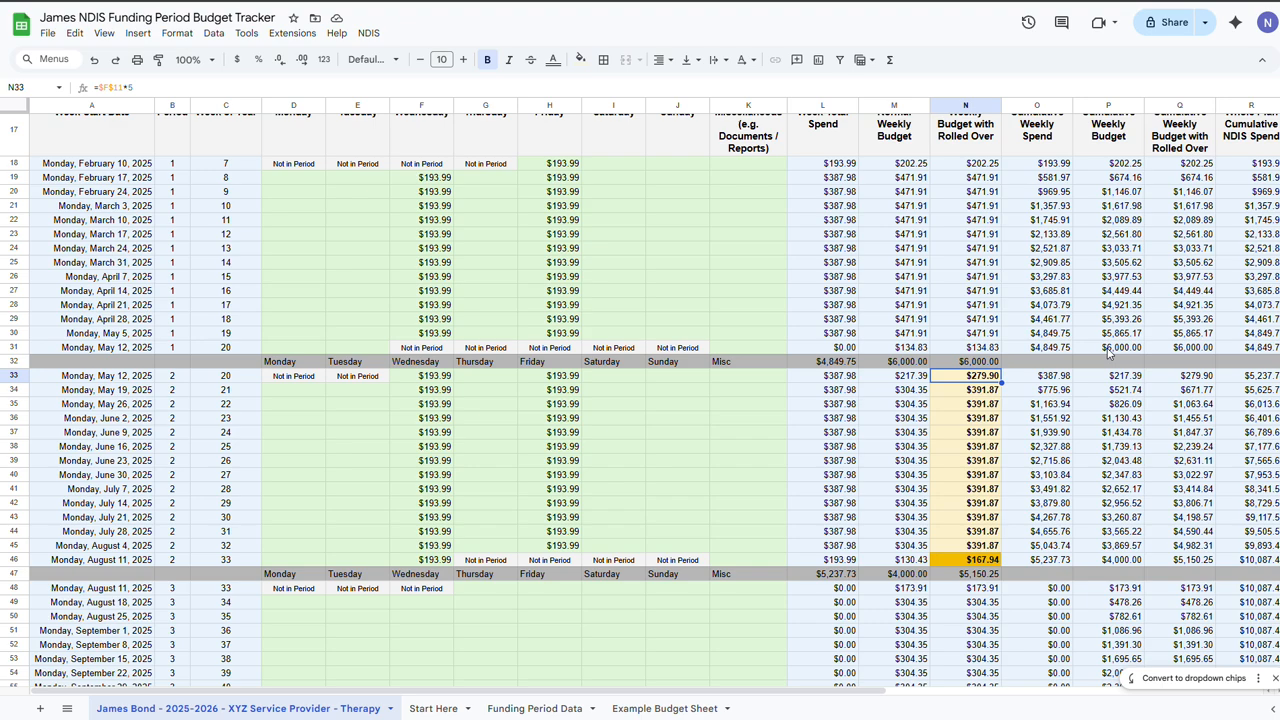
key(Left)
key(Left)
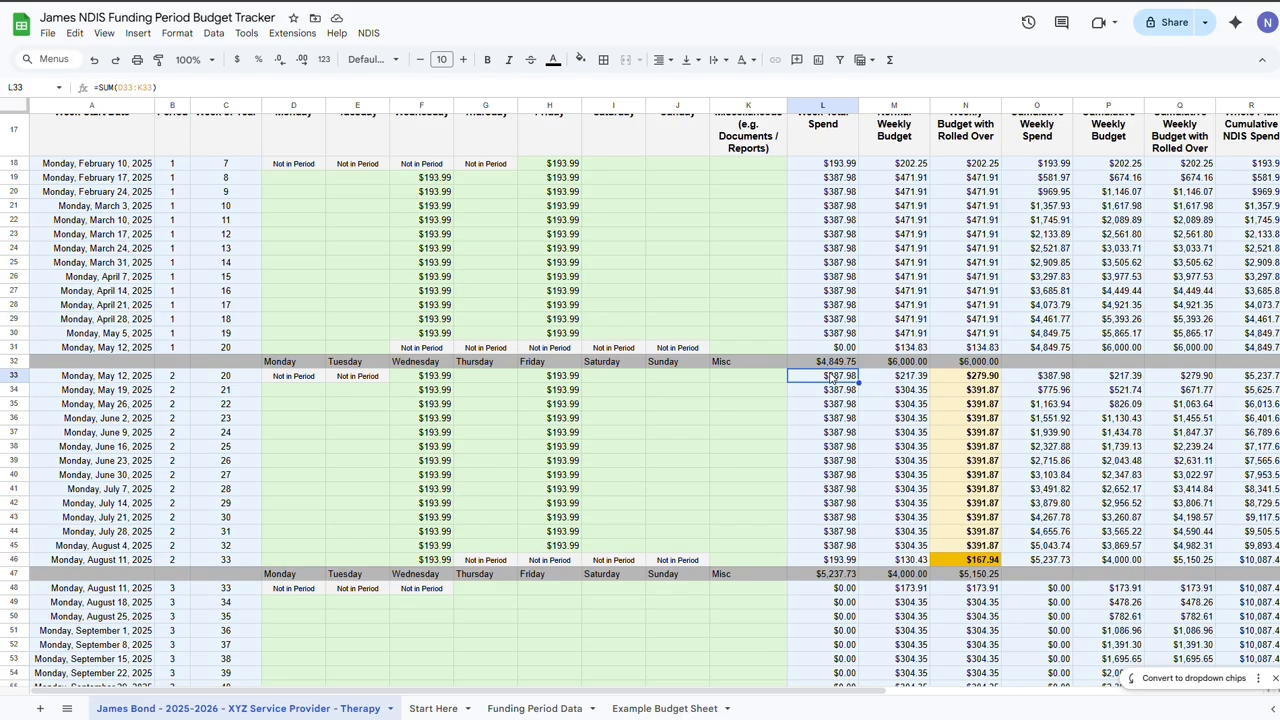
click(911, 380)
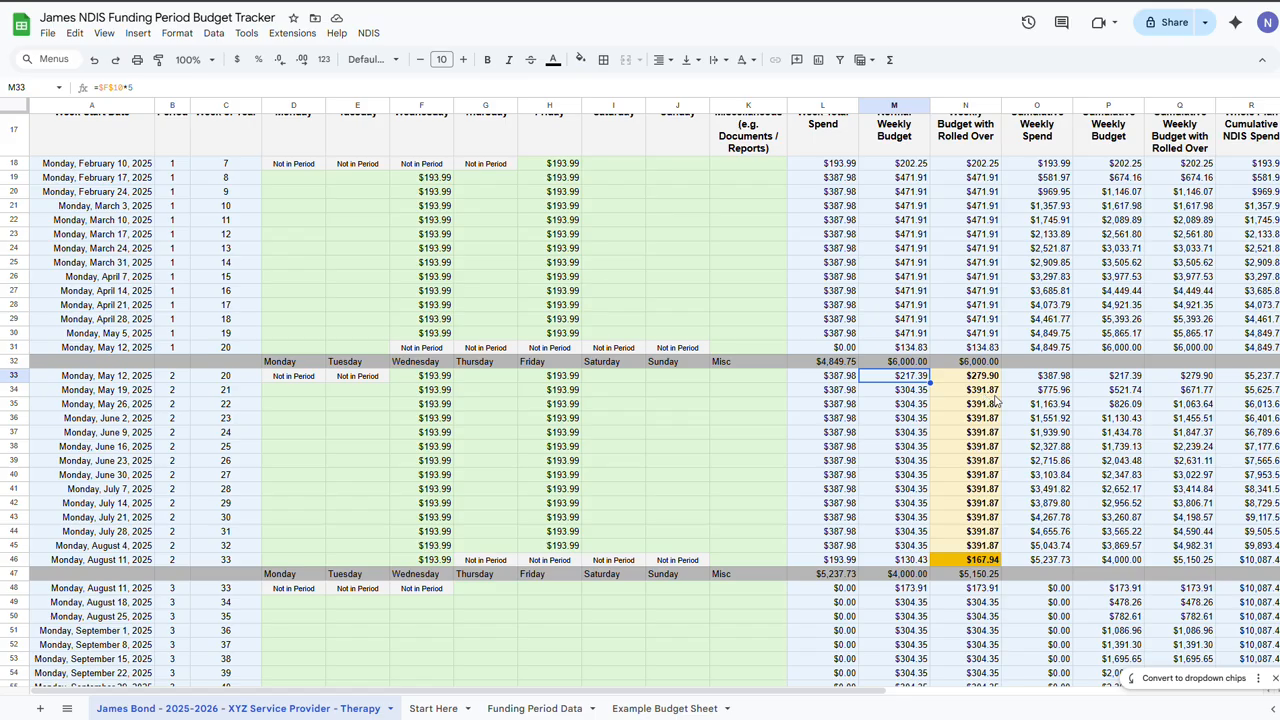
click(901, 393)
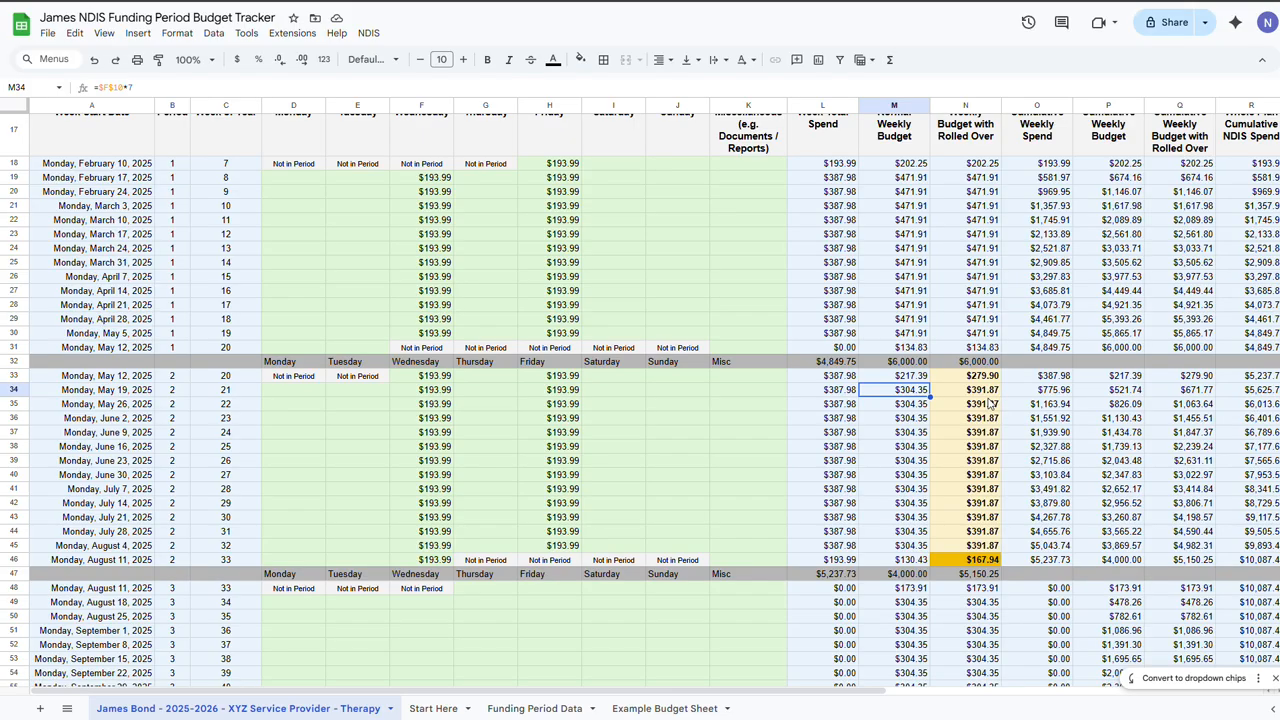
click(965, 560)
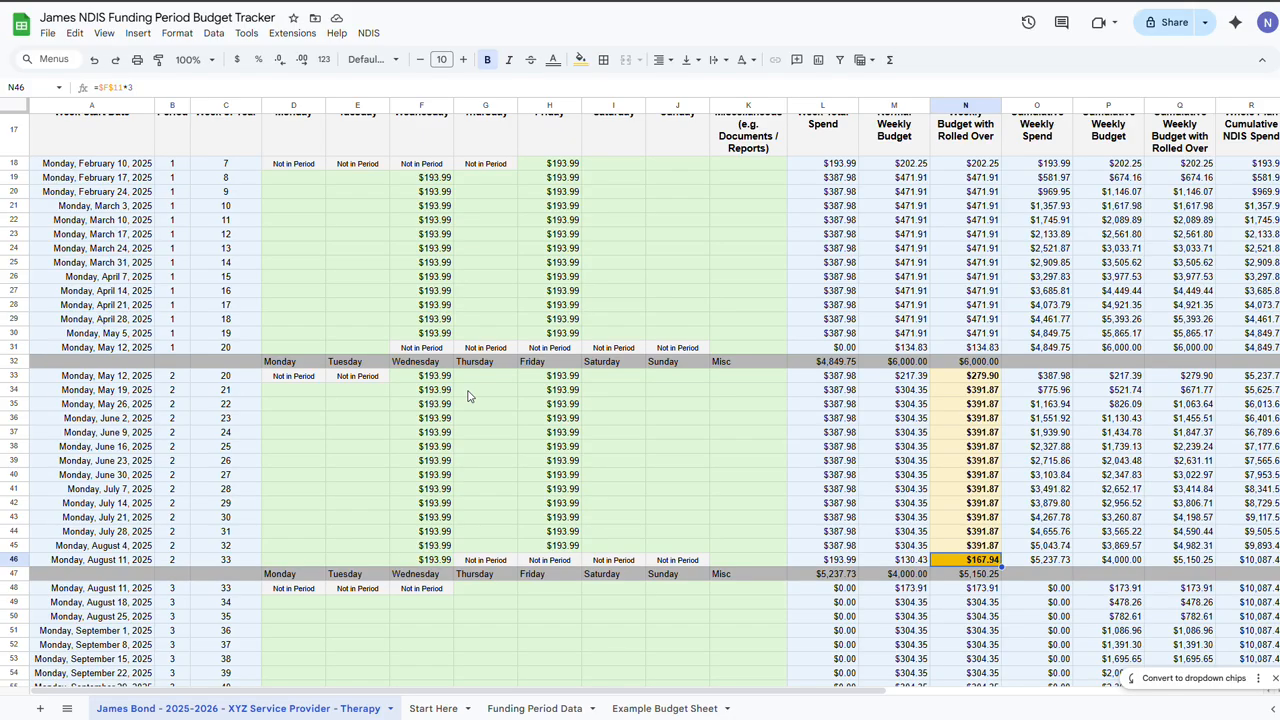
- Check Period 2's NDIS Budget and Combined Budget for Period in the summary table
scroll(466, 397, up, 5)
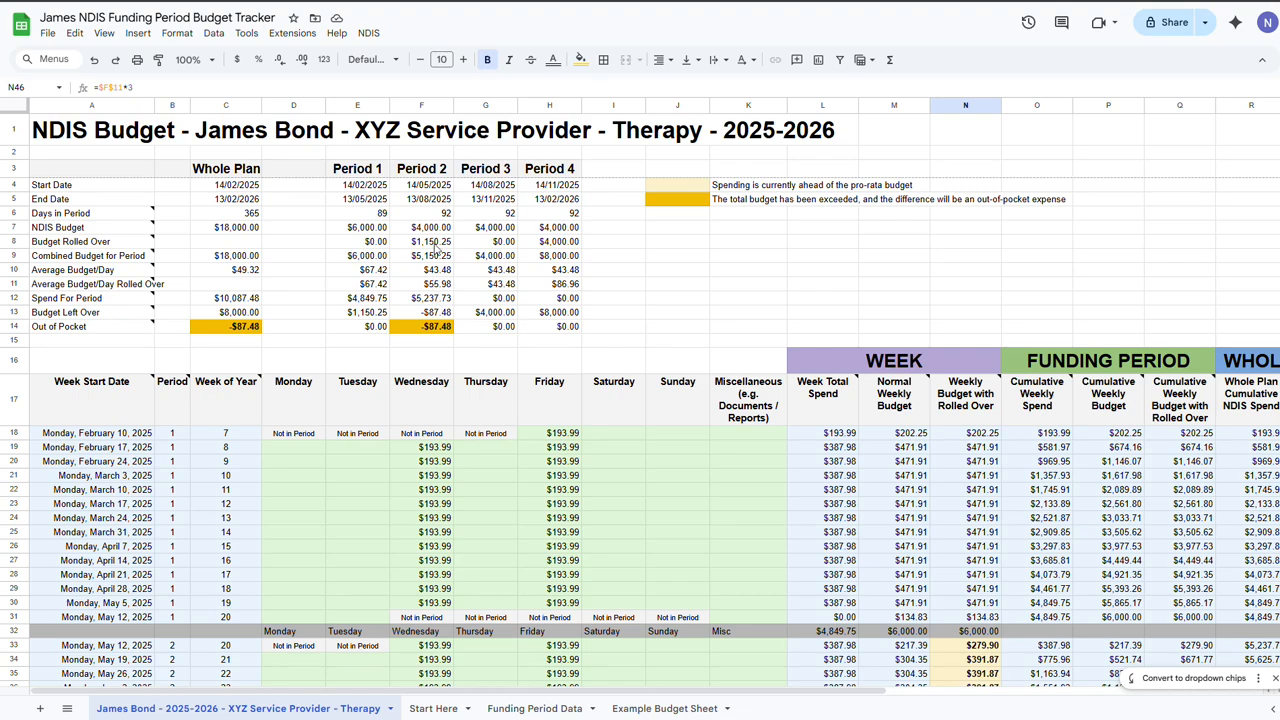
click(430, 229)
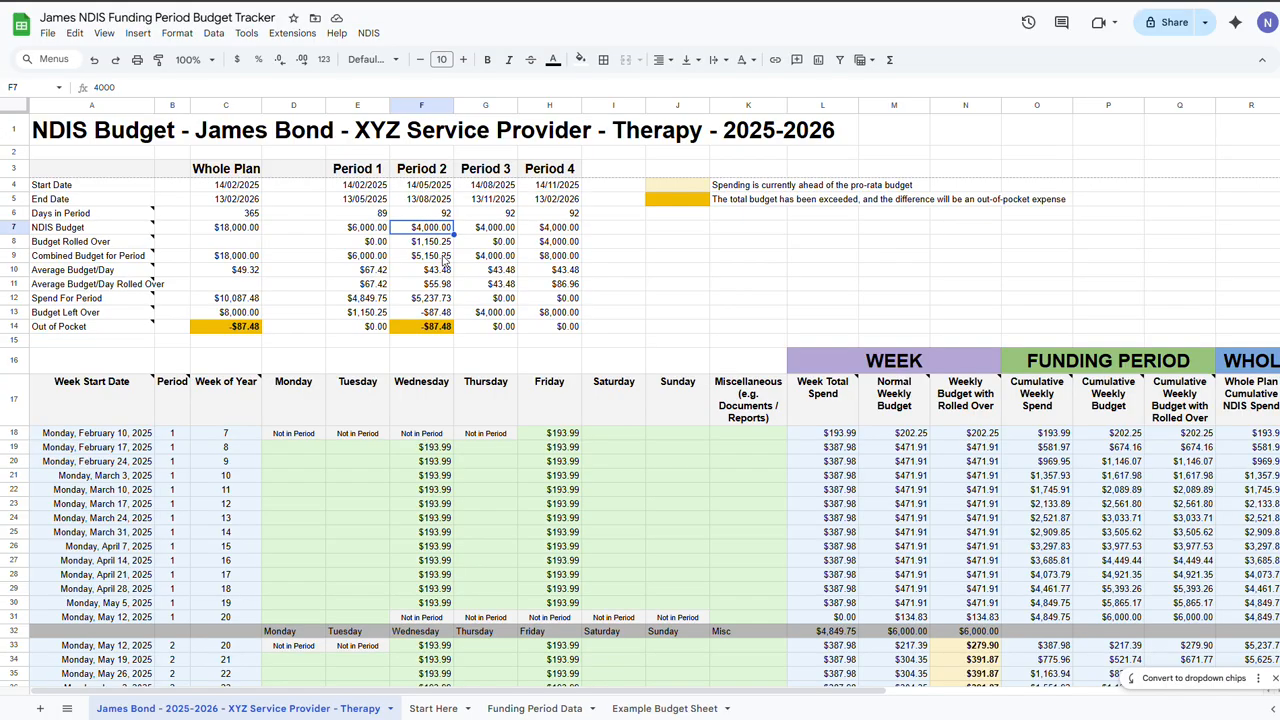
click(444, 260)
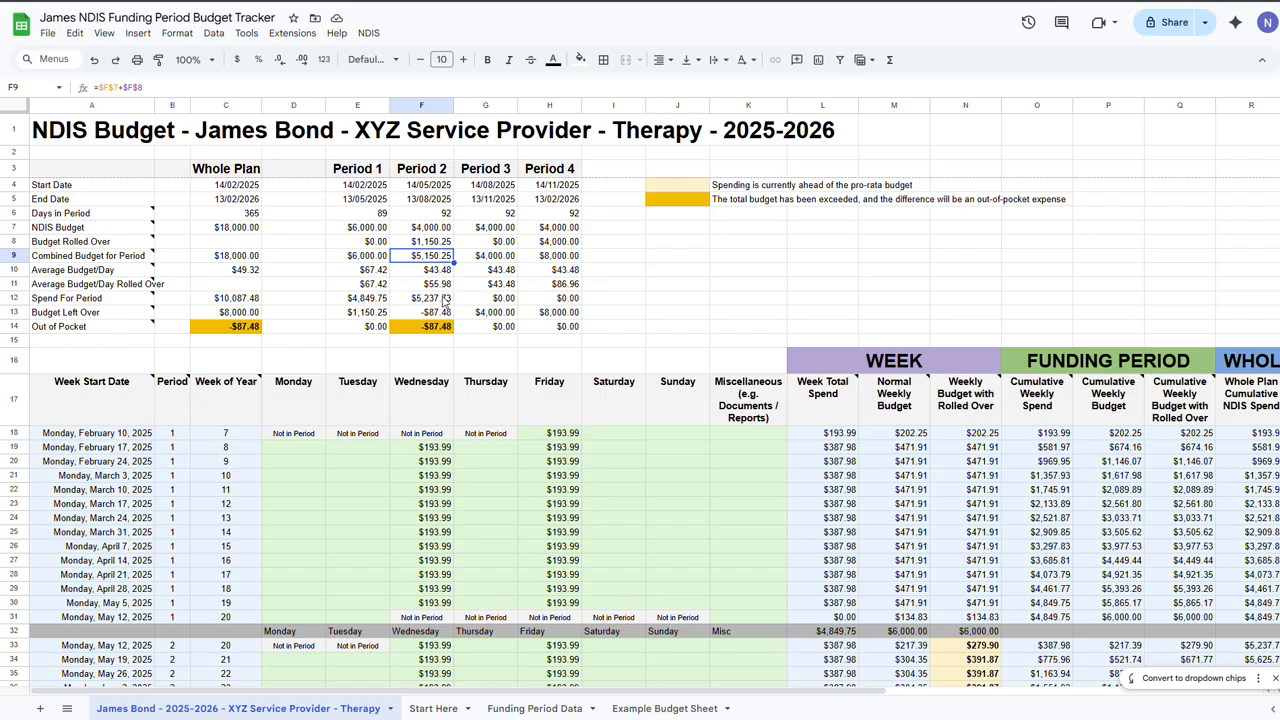
- Check period 2's Spend For Period and Out of Pocket amounts and period 3's Budget Rolled Over in the summary table
click(445, 300)
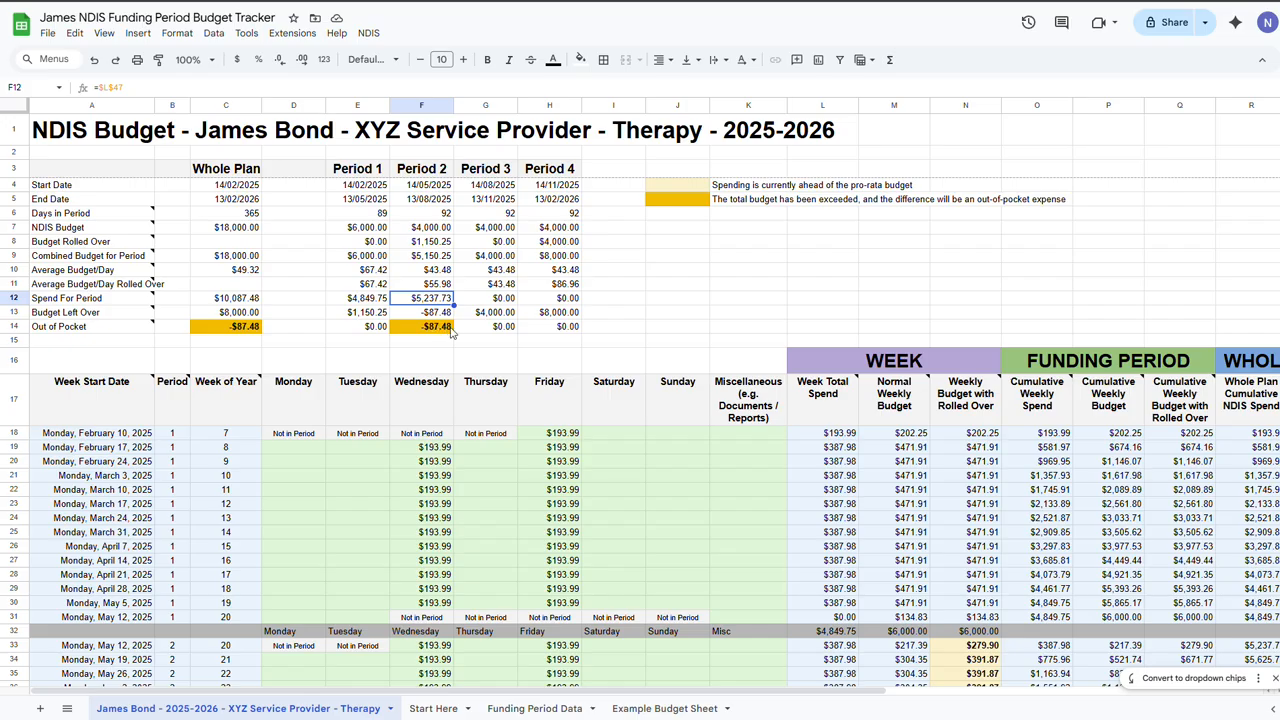
click(439, 330)
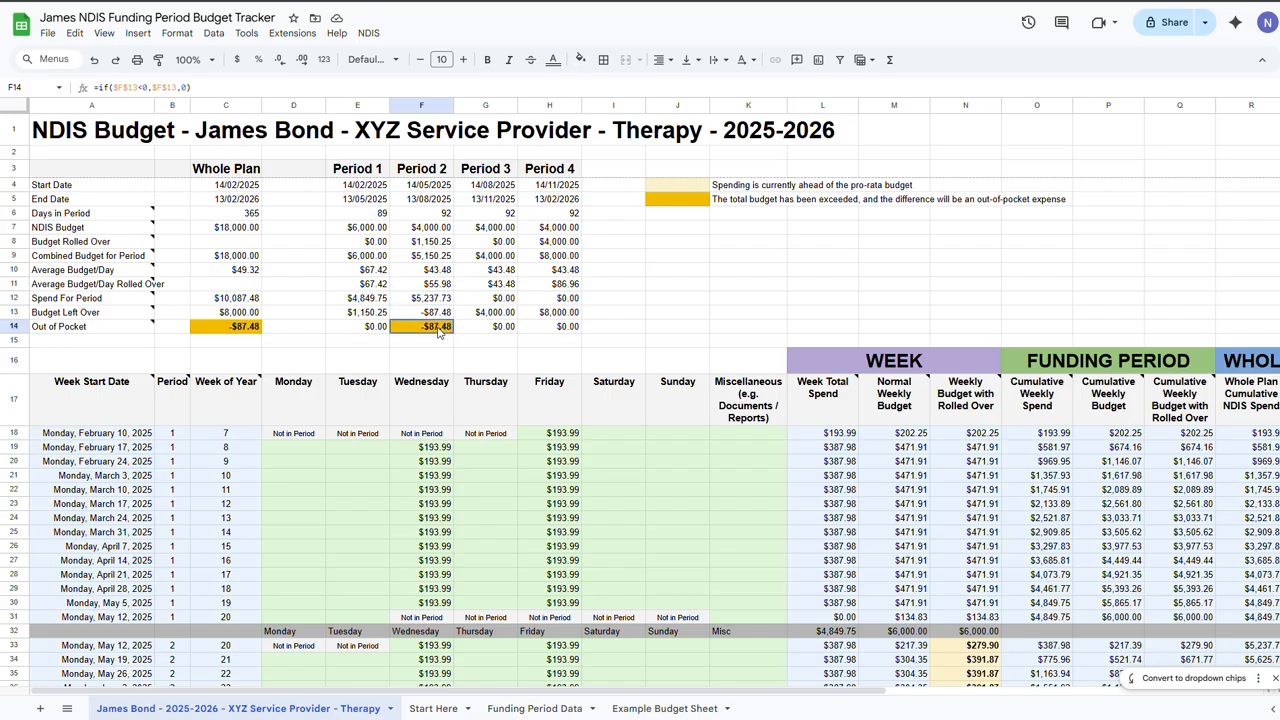
key(ctrl+b)
click(500, 243)
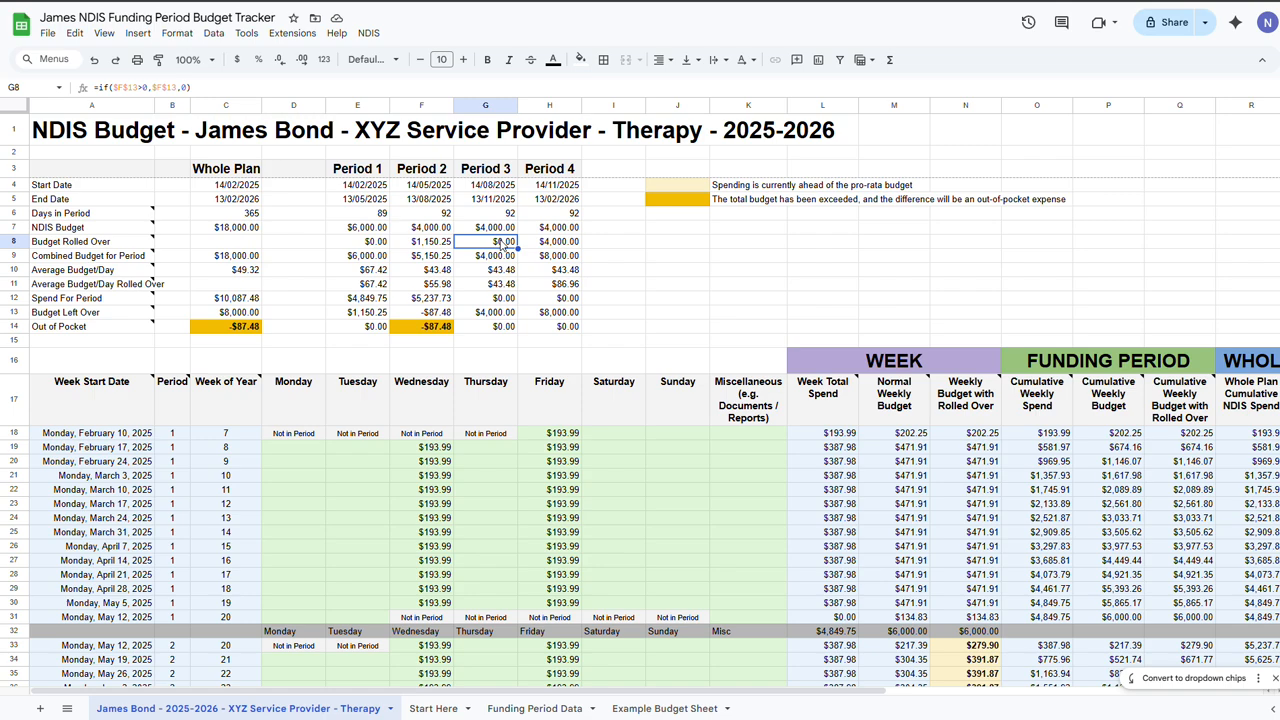
- Copy the 193.99 Friday spend from period 2 into period 3's Fridays for the weeks starting August 11 through November 3, 2025
scroll(500, 245, down, 5)
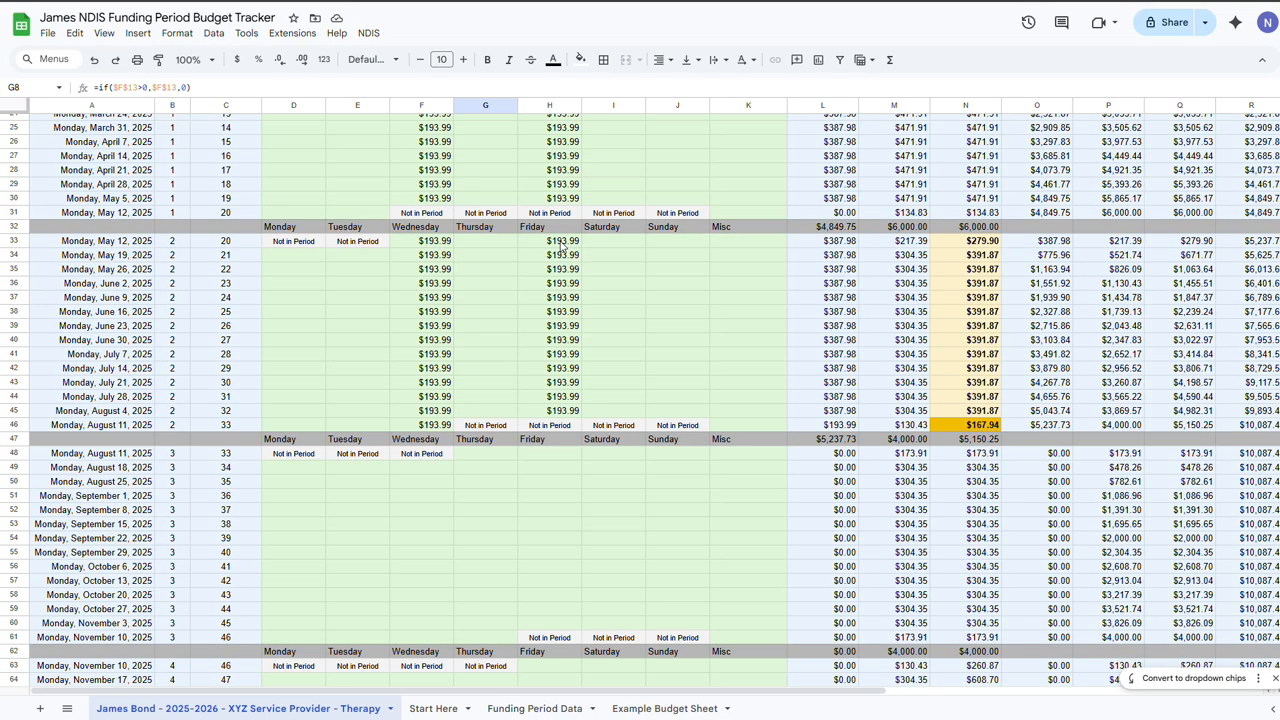
mouse_move(565, 245)
mouse_down()
mouse_move(566, 300)
mouse_move(573, 250)
mouse_up()
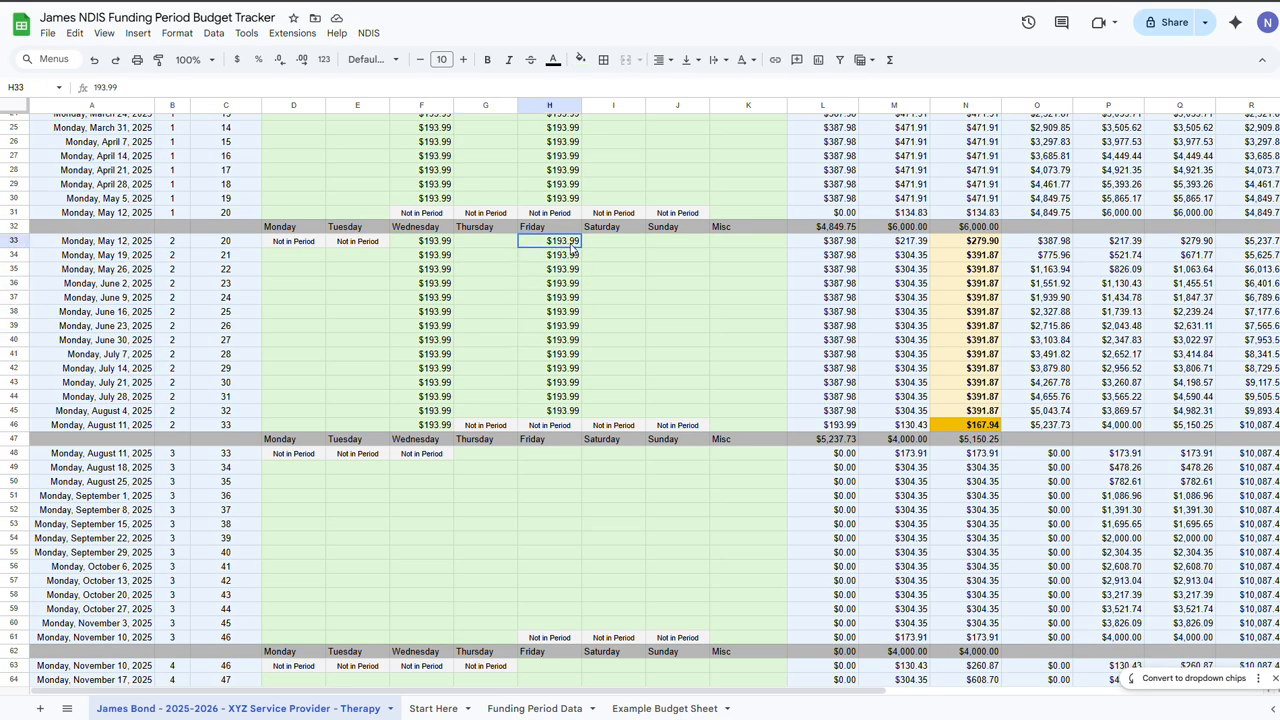
key(ctrl+c)
click(548, 454)
drag(546, 462, 550, 622)
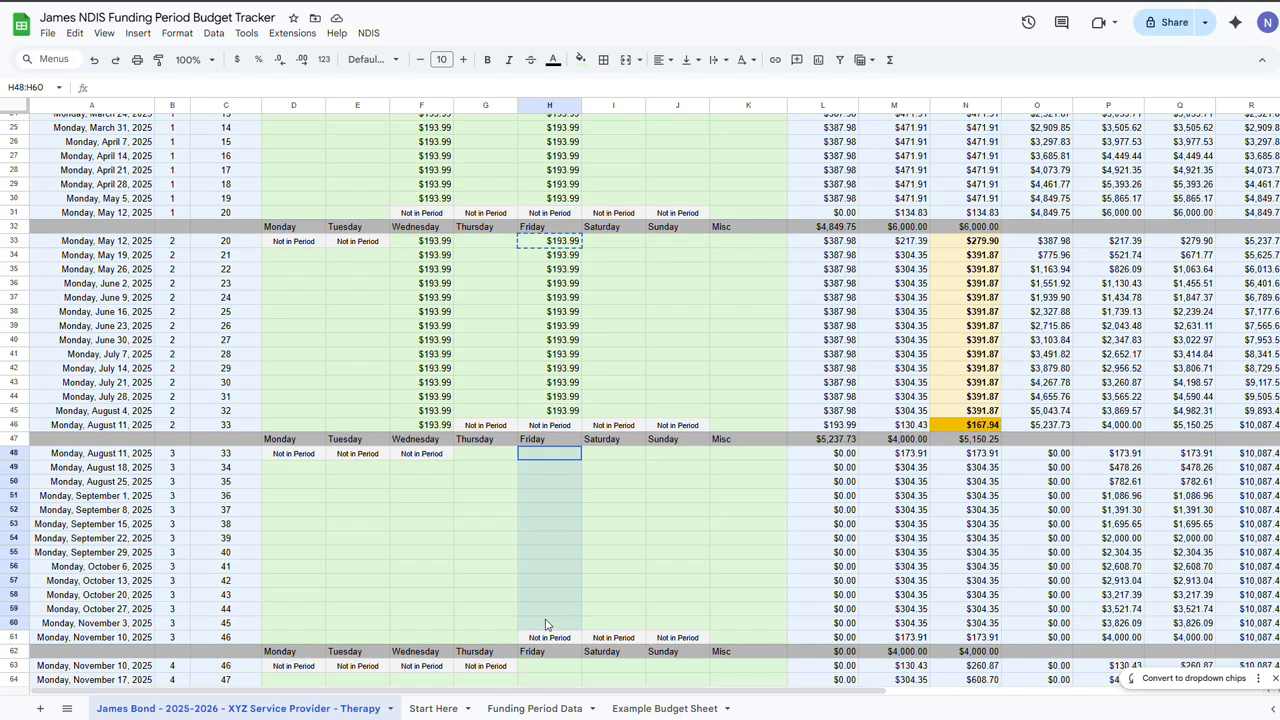
key(ctrl+v)
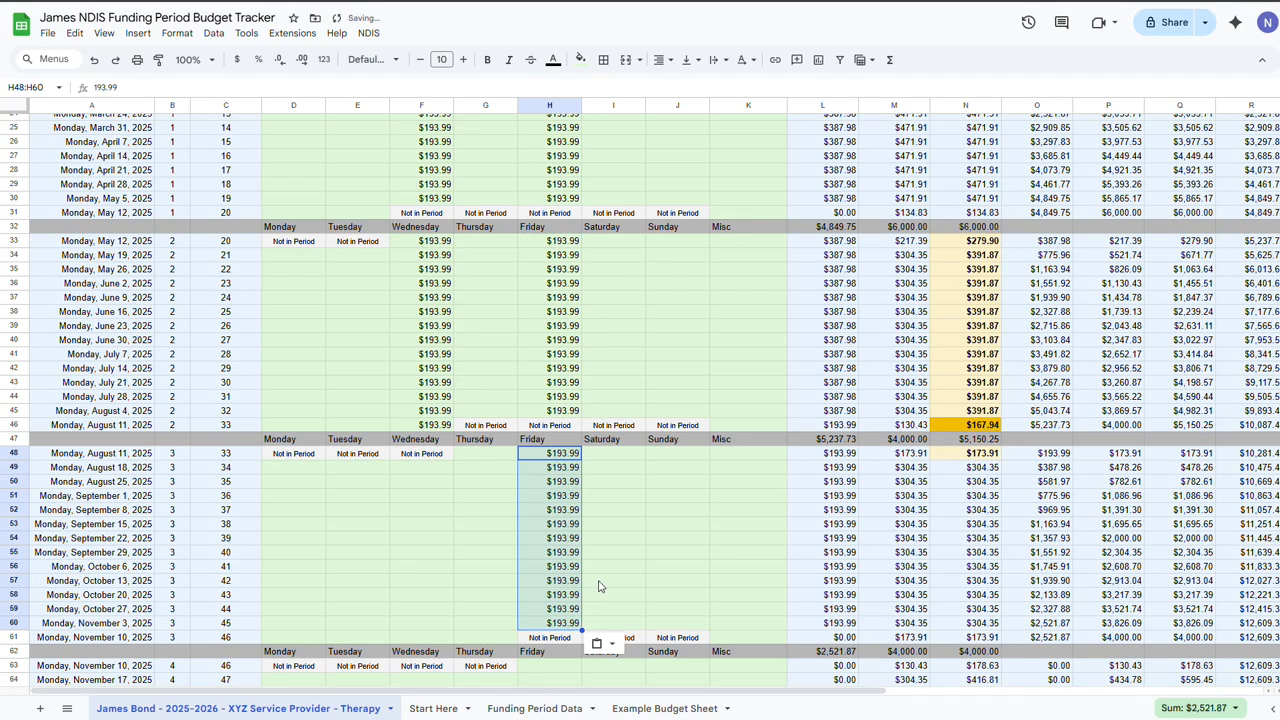
- Record the 193.99 spend on period 3's Wednesdays for the weeks starting August 18 through November 10, 2025
click(420, 470)
drag(420, 470, 441, 643)
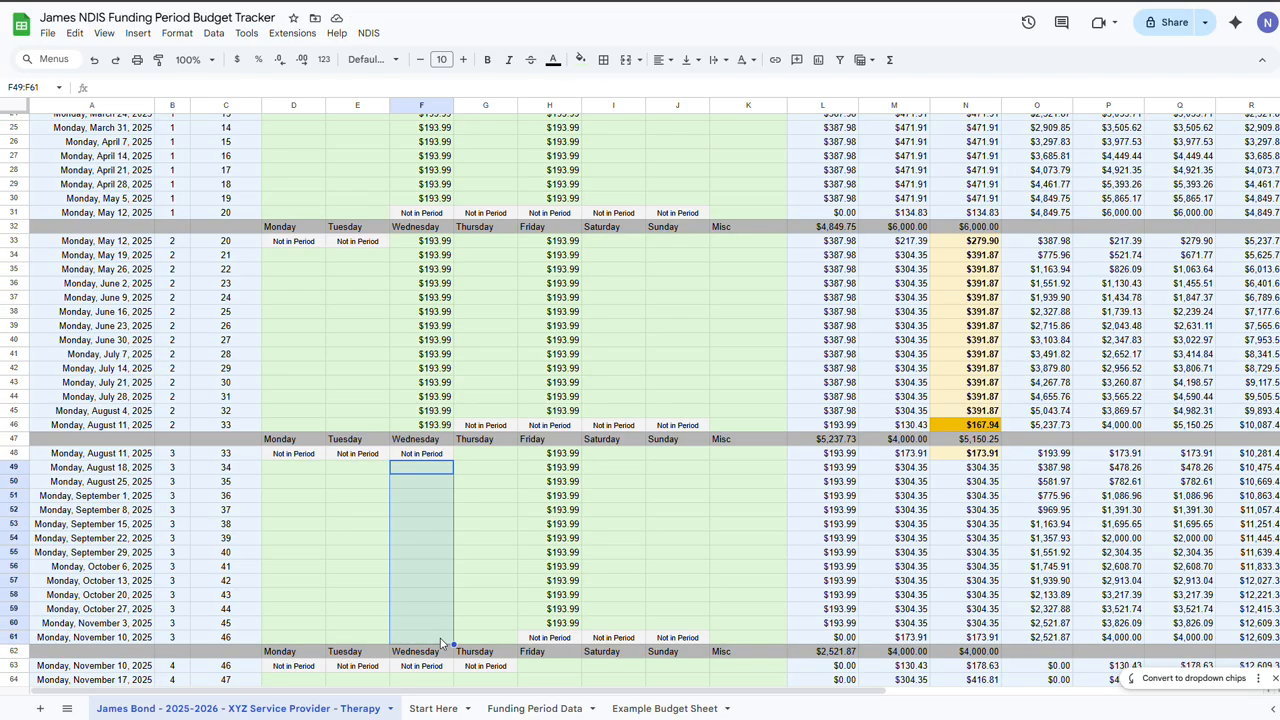
key(ctrl+v)
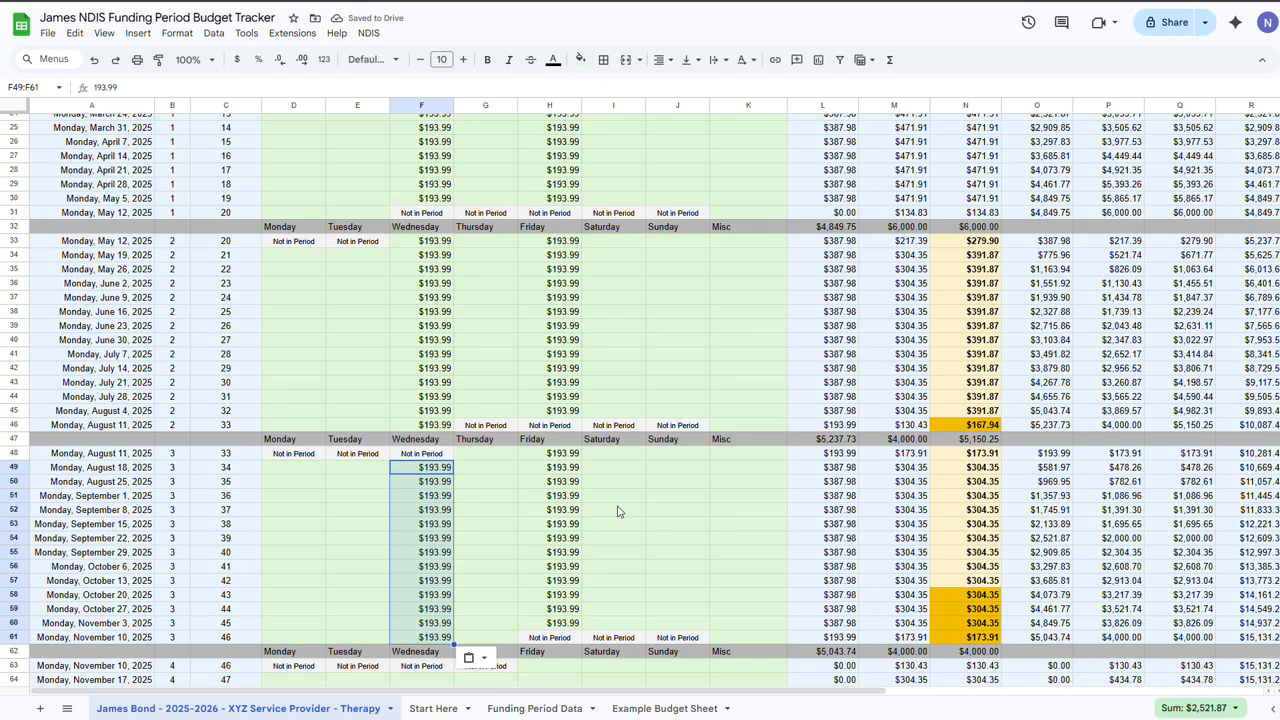
- Examine period 3's highlighted Weekly Budget with Rolled Over cells and its Out of Pocket amount in the summary table
scroll(618, 512, down, 2)
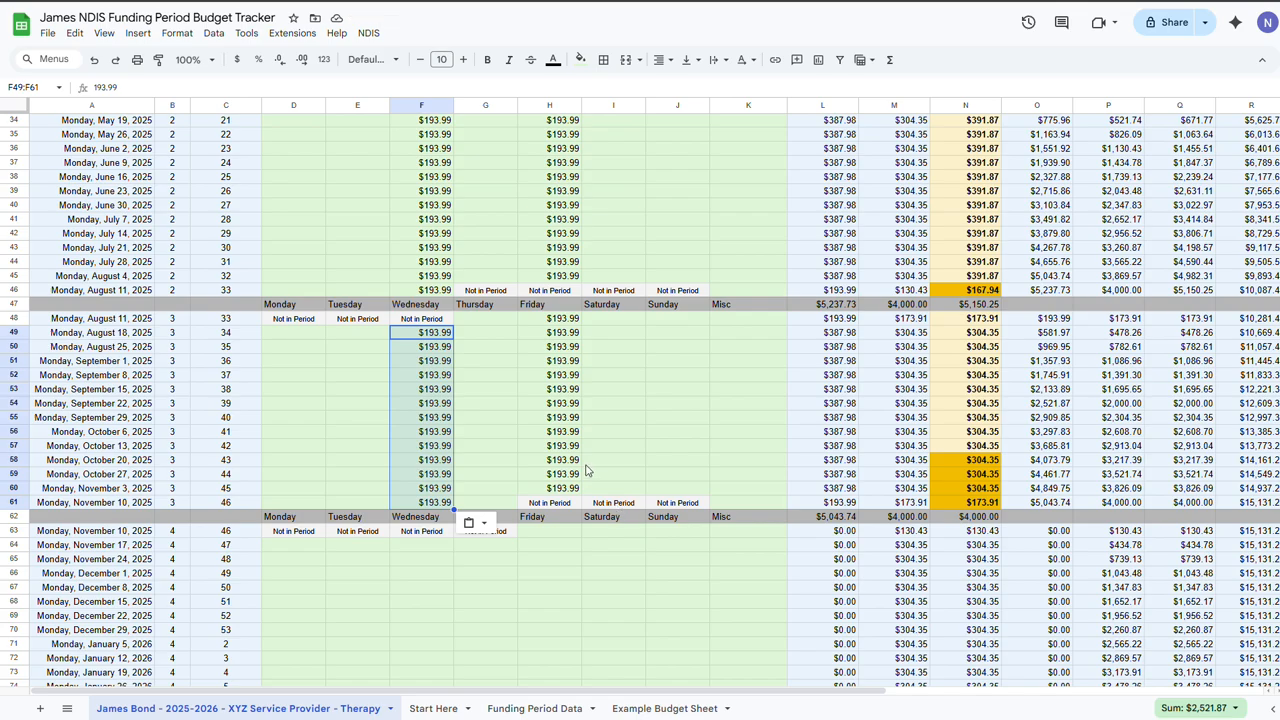
click(577, 348)
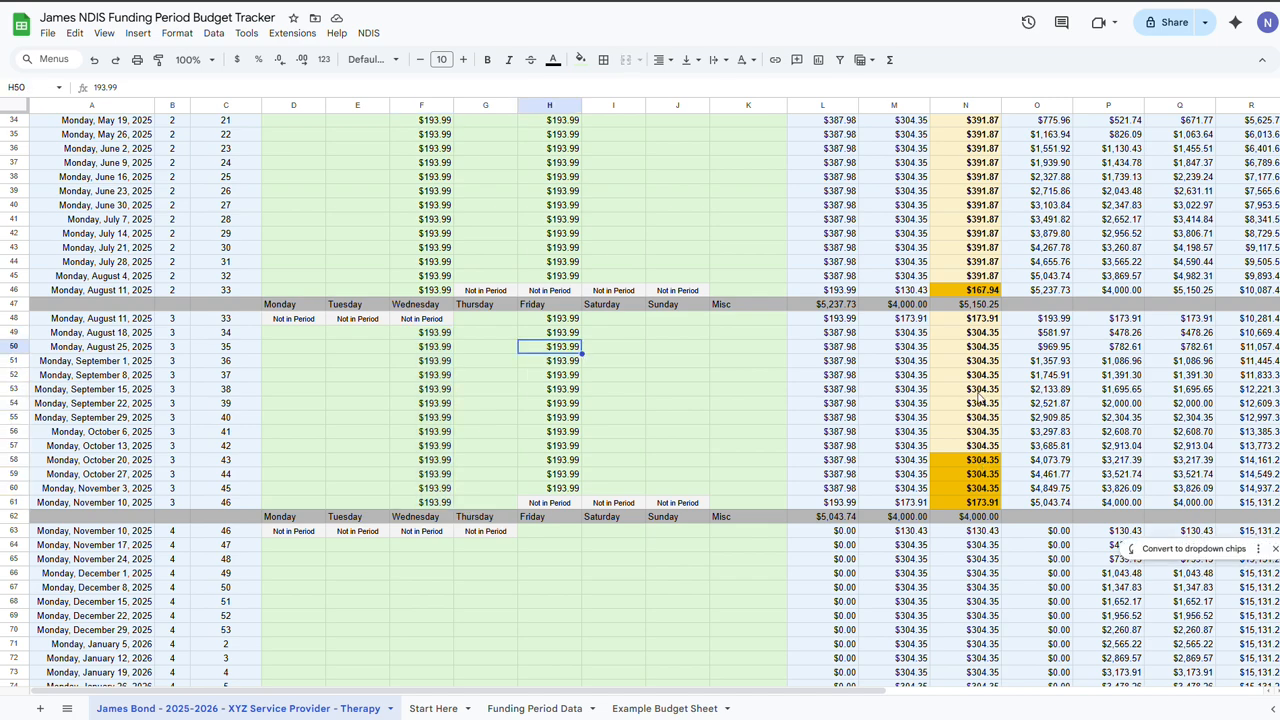
click(984, 462)
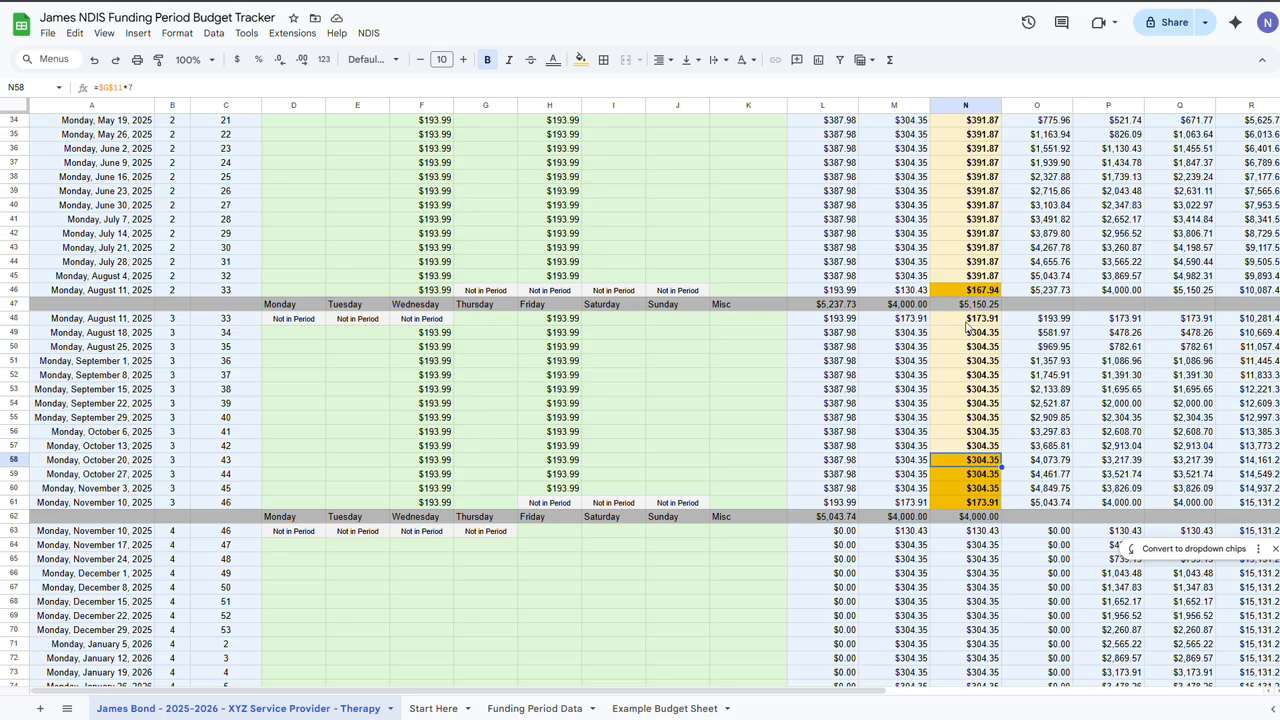
scroll(650, 440, up, 10)
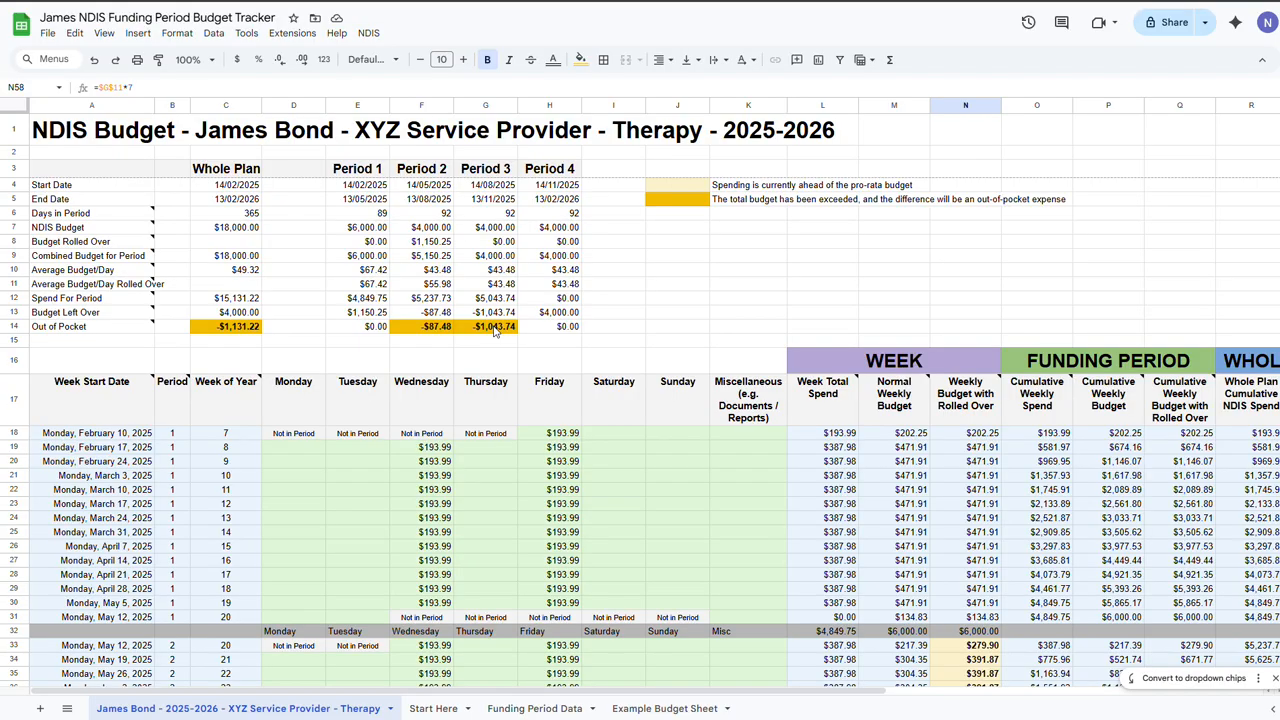
- Clear every second Wednesday spend in period 3, from the week starting August 25 through the week starting November 3, 2025
scroll(493, 330, down, 5)
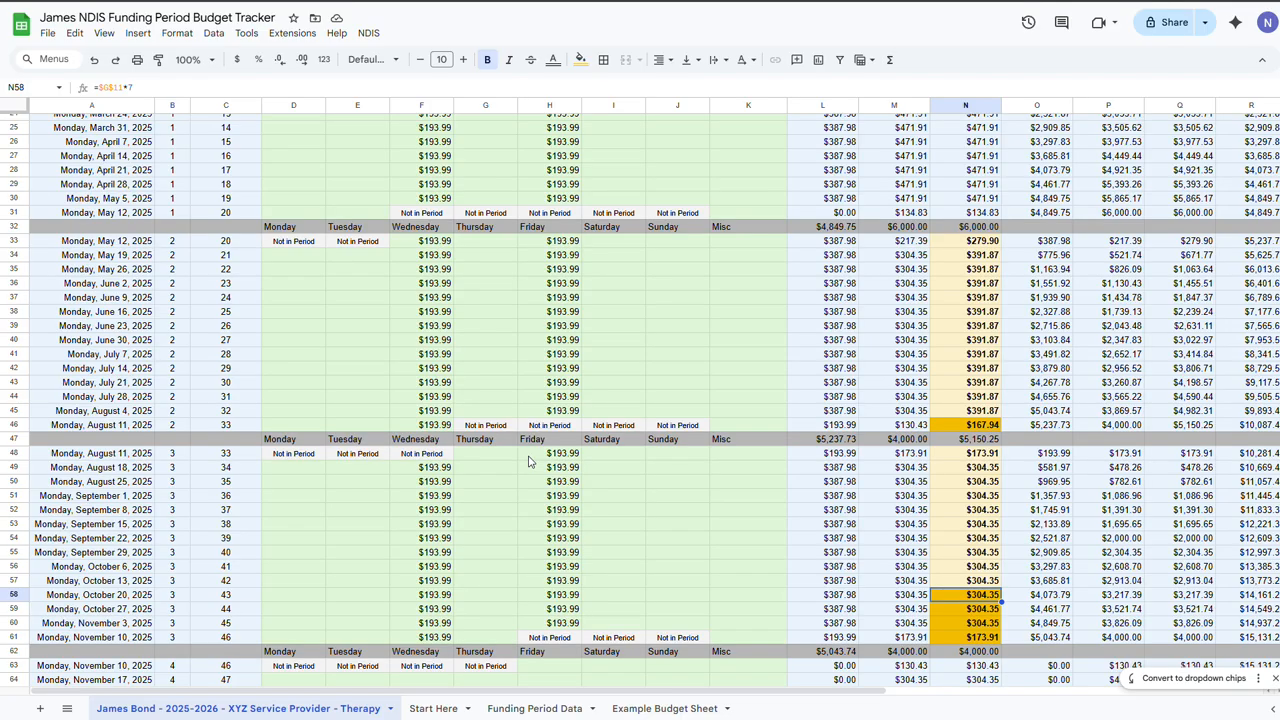
click(433, 484)
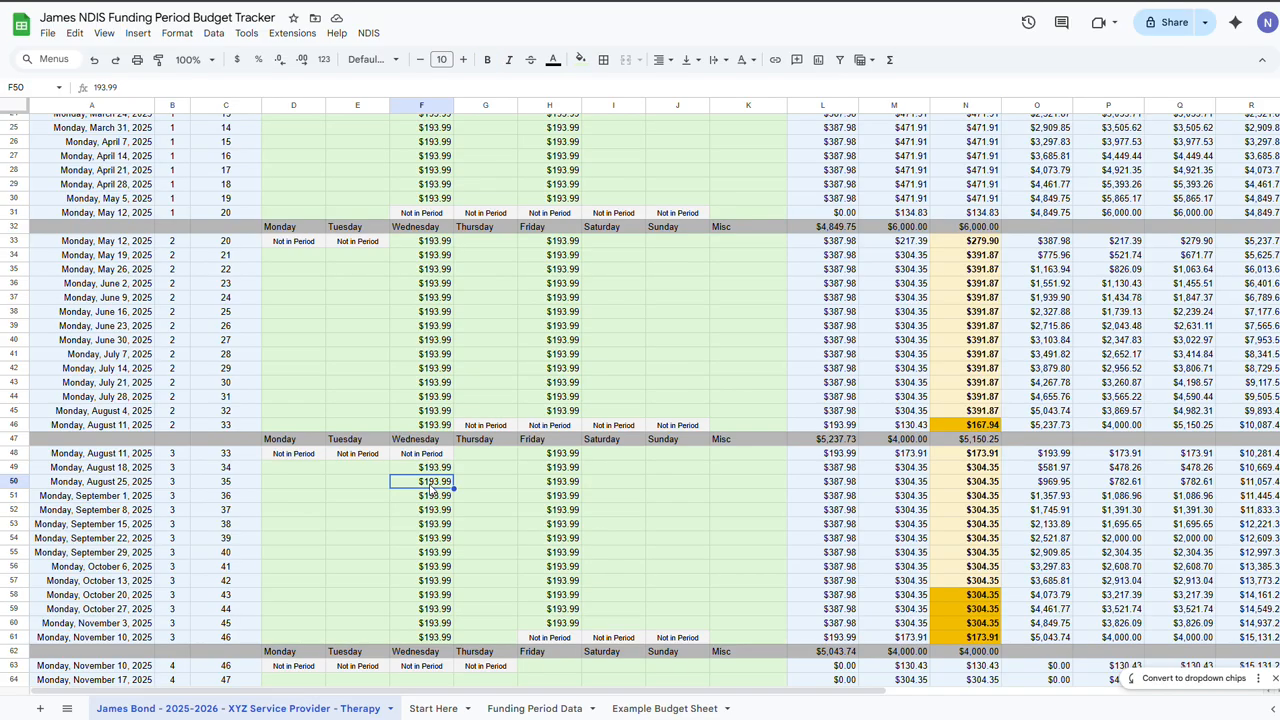
key(Delete)
key(Down)
key(Down)
key(Delete)
key(Down)
key(Down)
key(Delete)
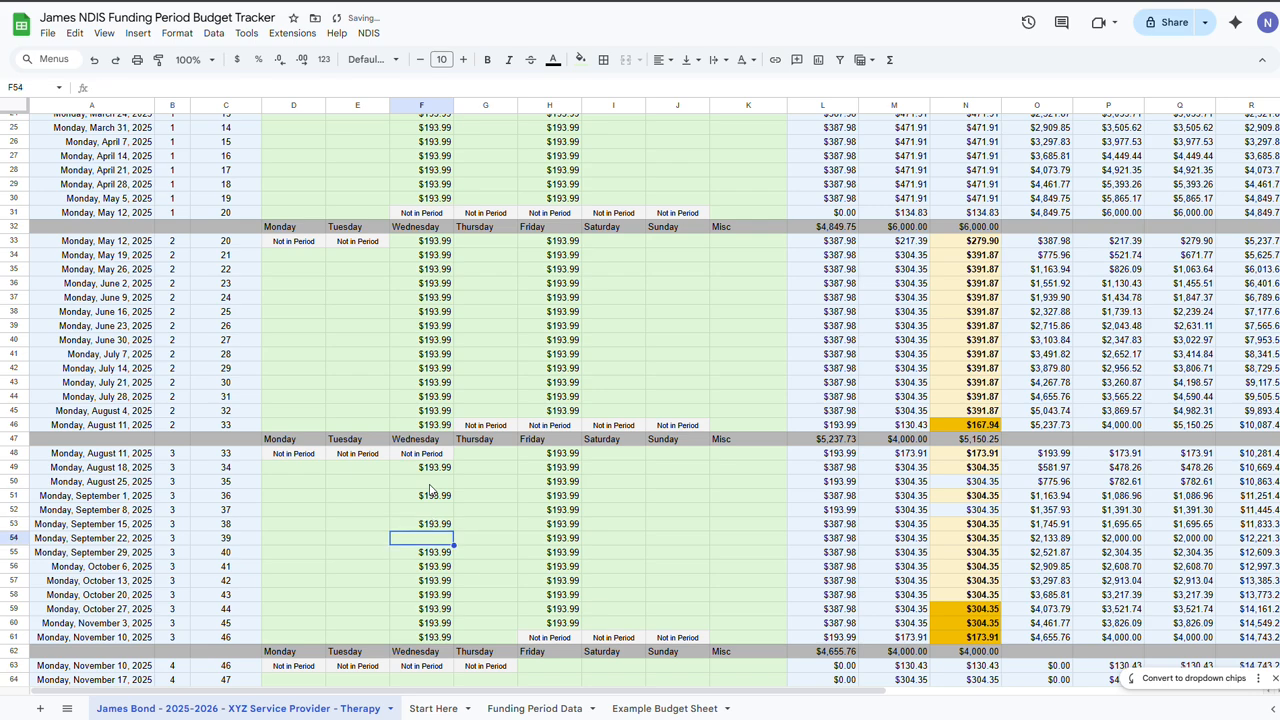
key(Down)
key(Down)
key(Delete)
key(Down)
key(Down)
key(Delete)
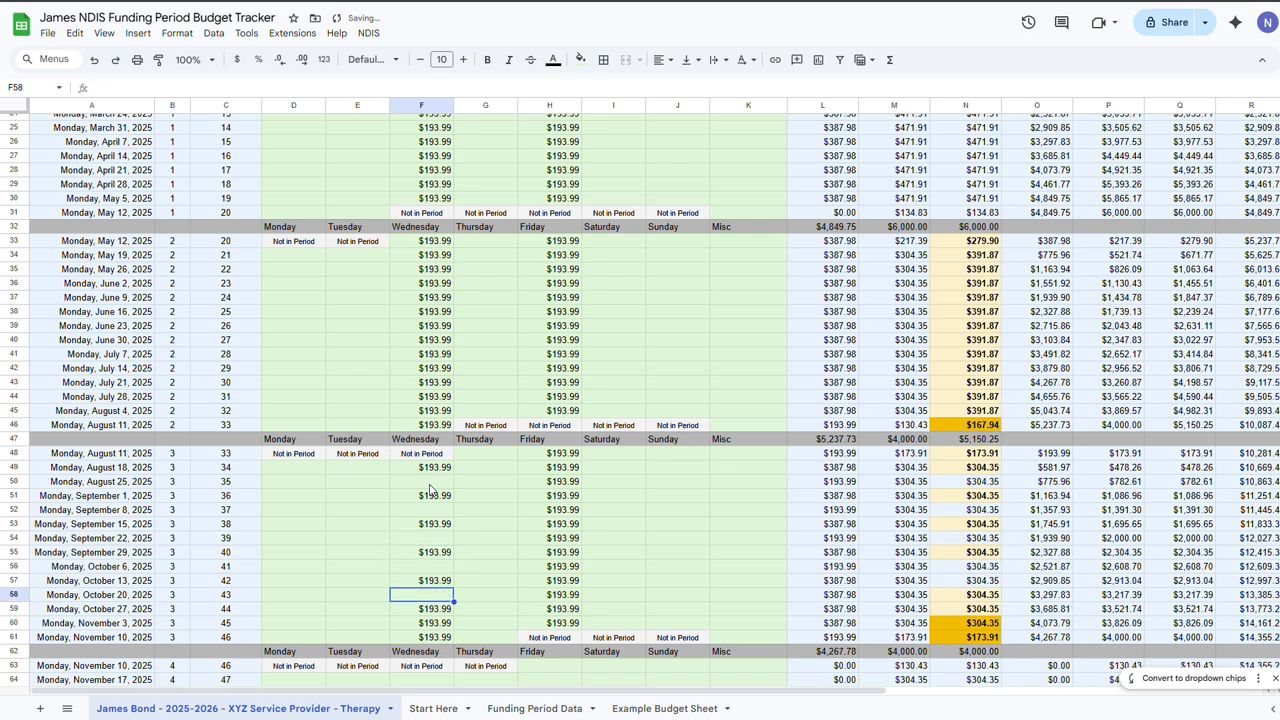
key(Down)
key(Down)
key(Delete)
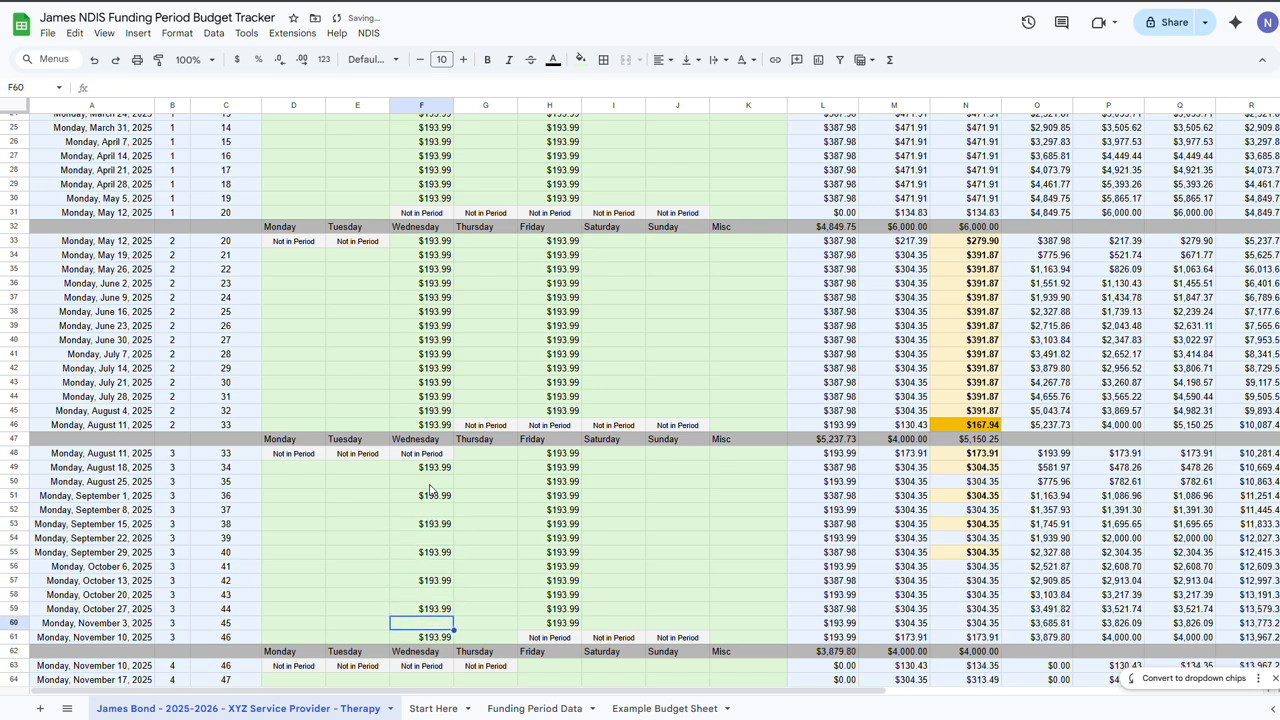
key(Down)
key(Down)
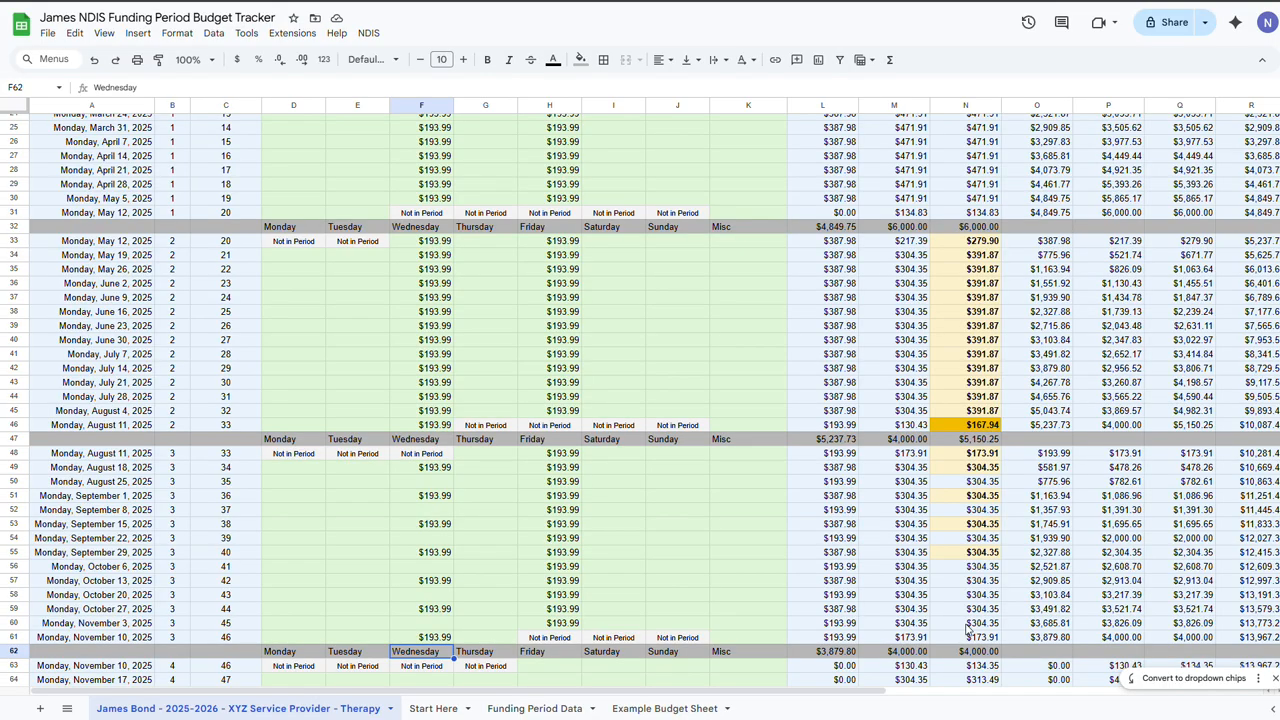
- Check period 3's Budget Rolled Over, Spend For Period and Budget Left Over, plus period 4's NDIS Budget and Budget Rolled Over
scroll(475, 522, up, 10)
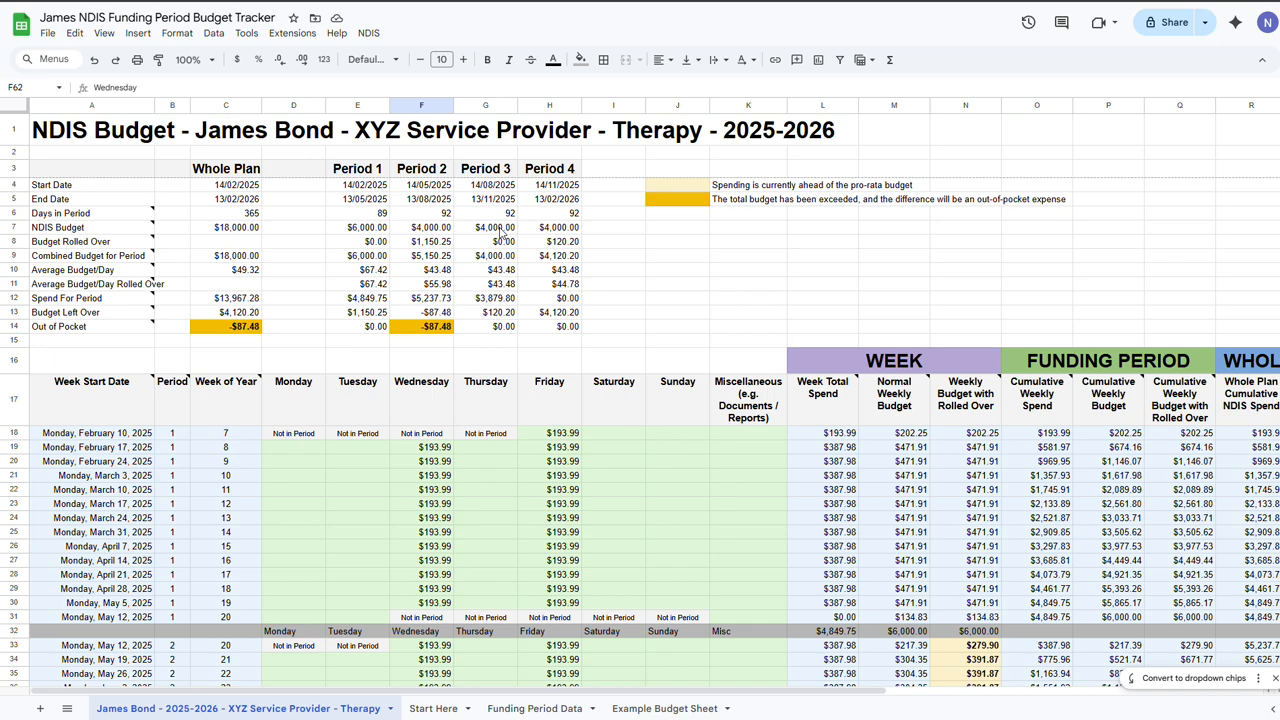
click(502, 241)
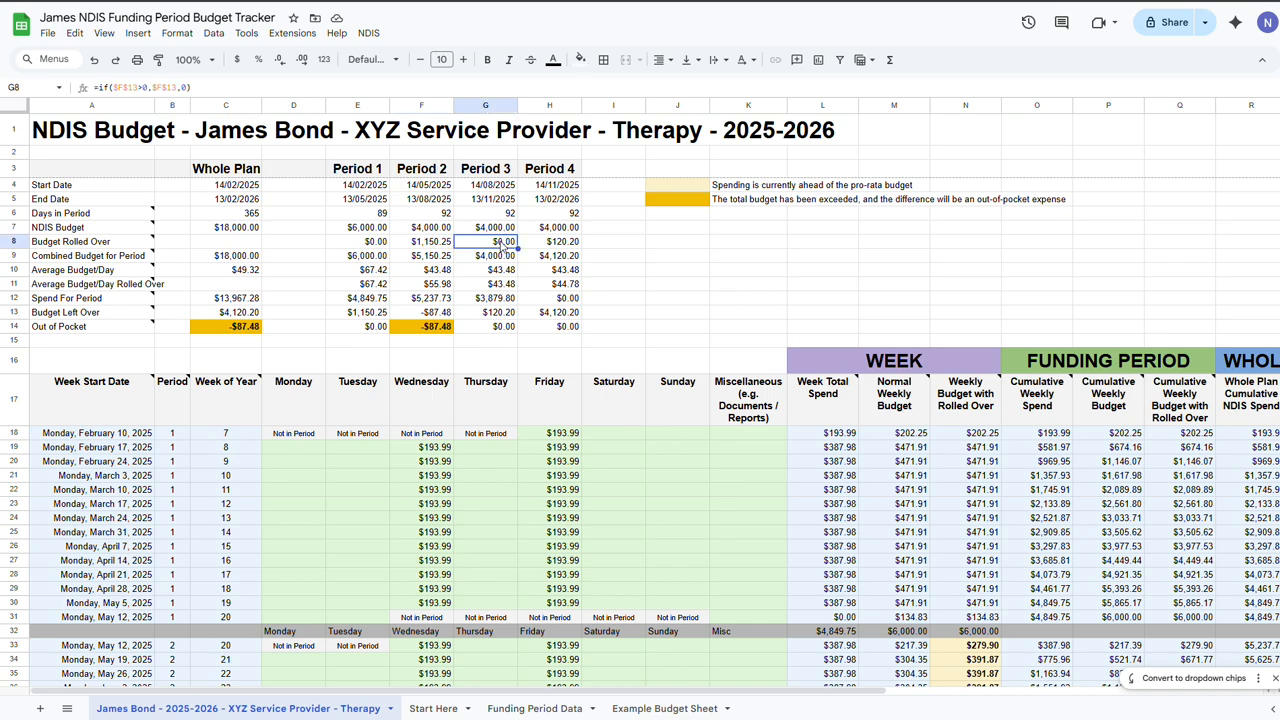
click(505, 302)
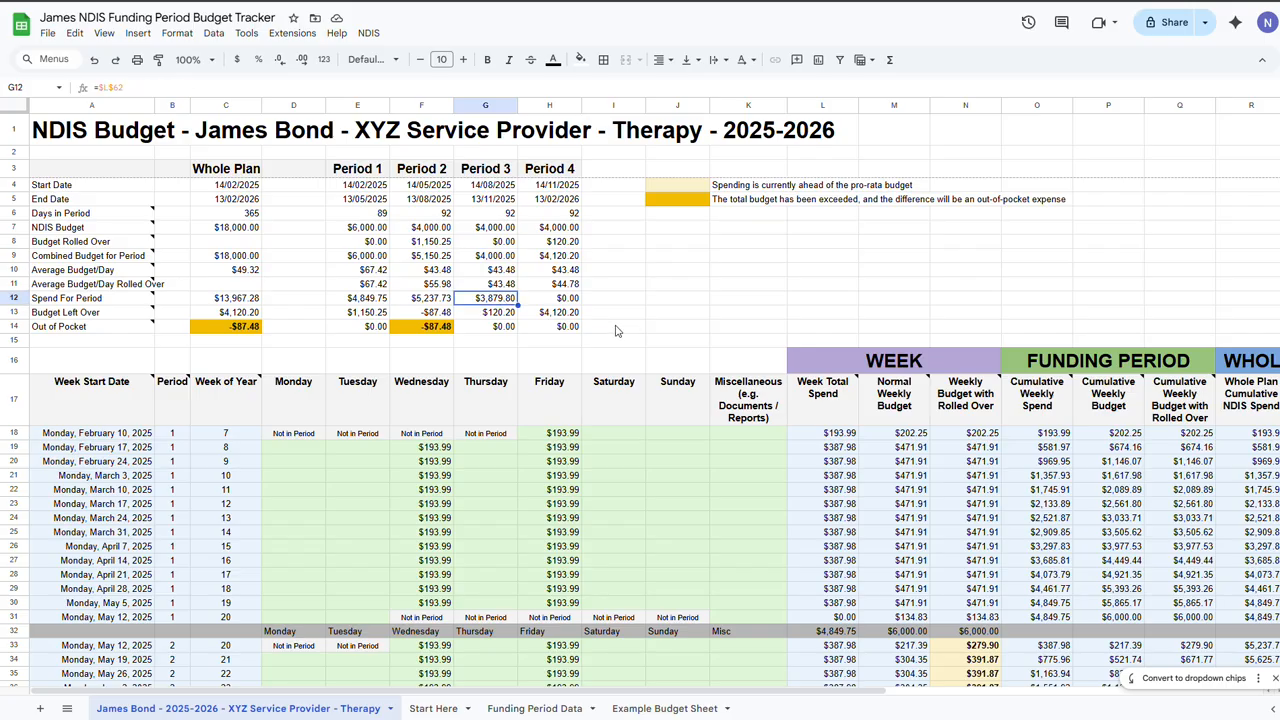
click(502, 314)
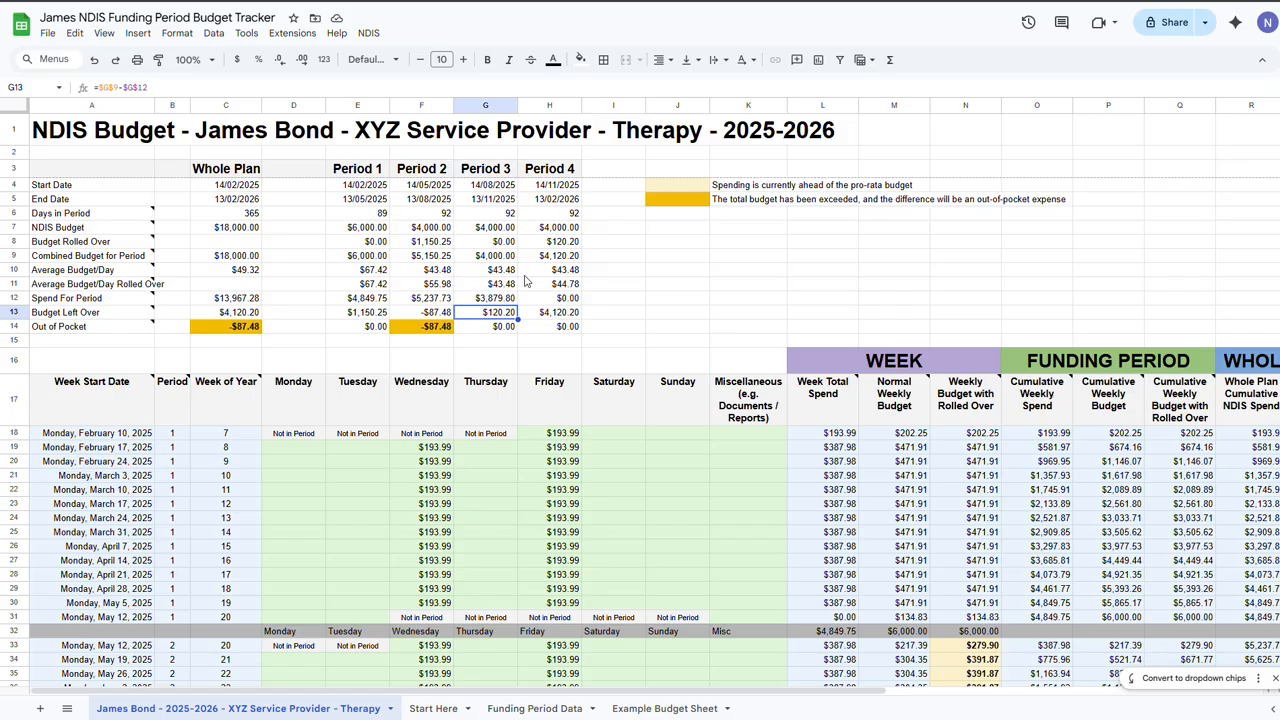
click(562, 233)
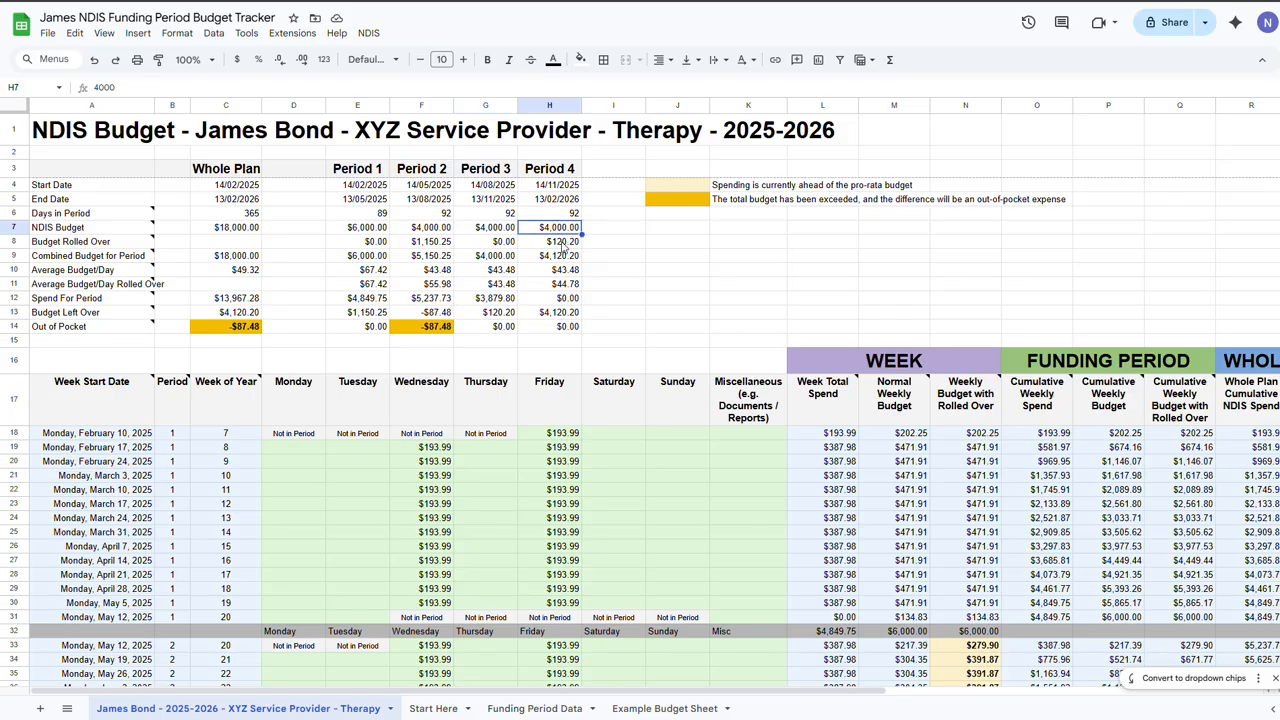
click(564, 249)
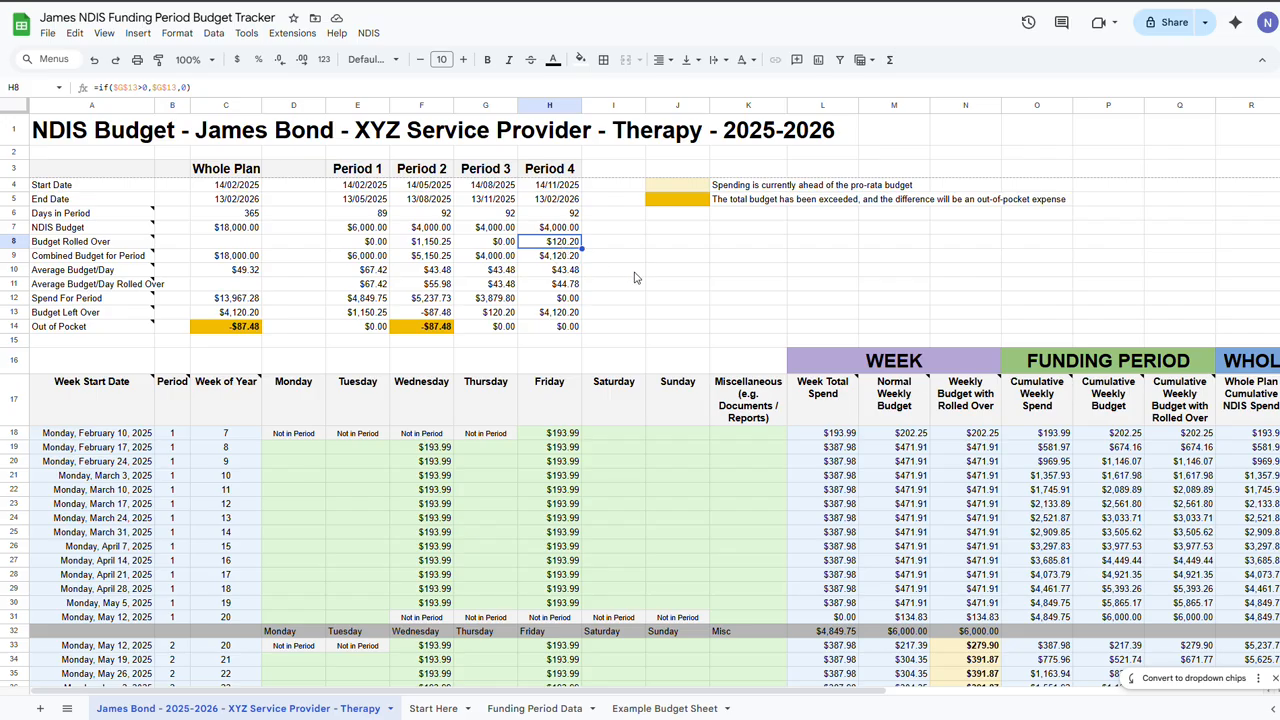
- Copy the 193.99 Friday spend into period 4's Fridays for the weeks starting November 10, 2025 through February 9, 2026
scroll(576, 273, down, 1)
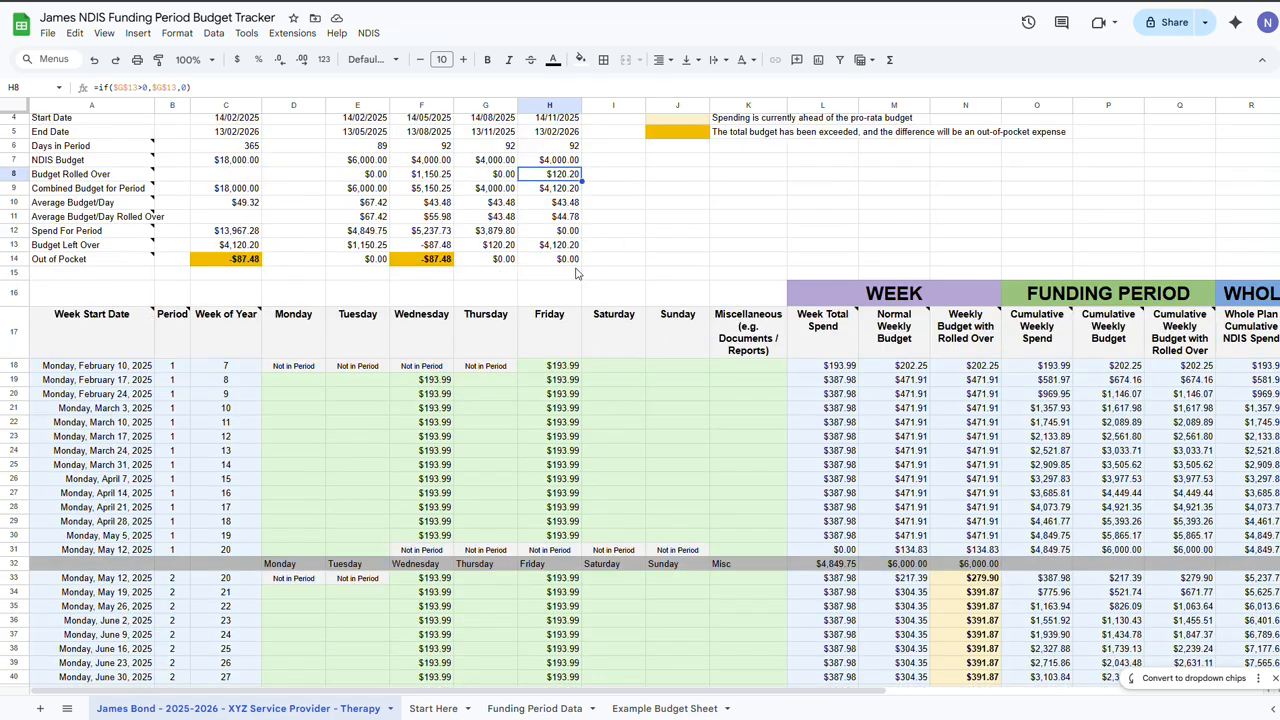
scroll(576, 273, down, 13)
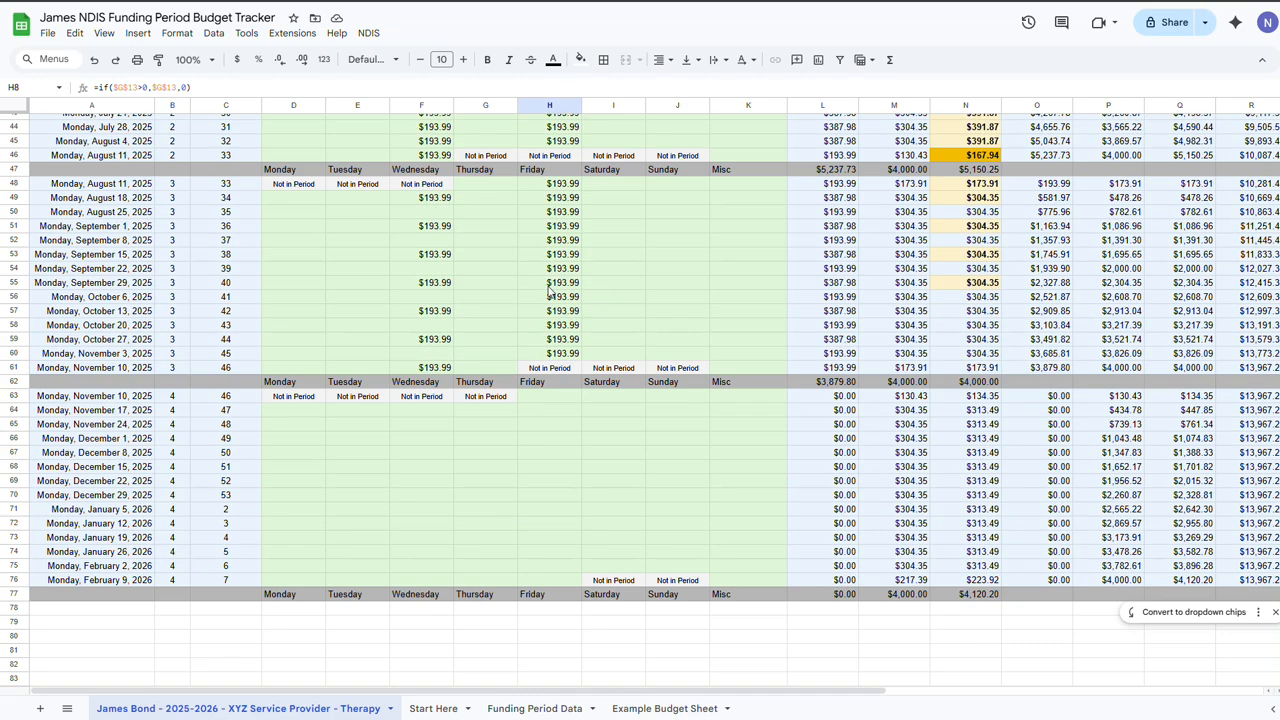
click(553, 185)
key(ctrl+c)
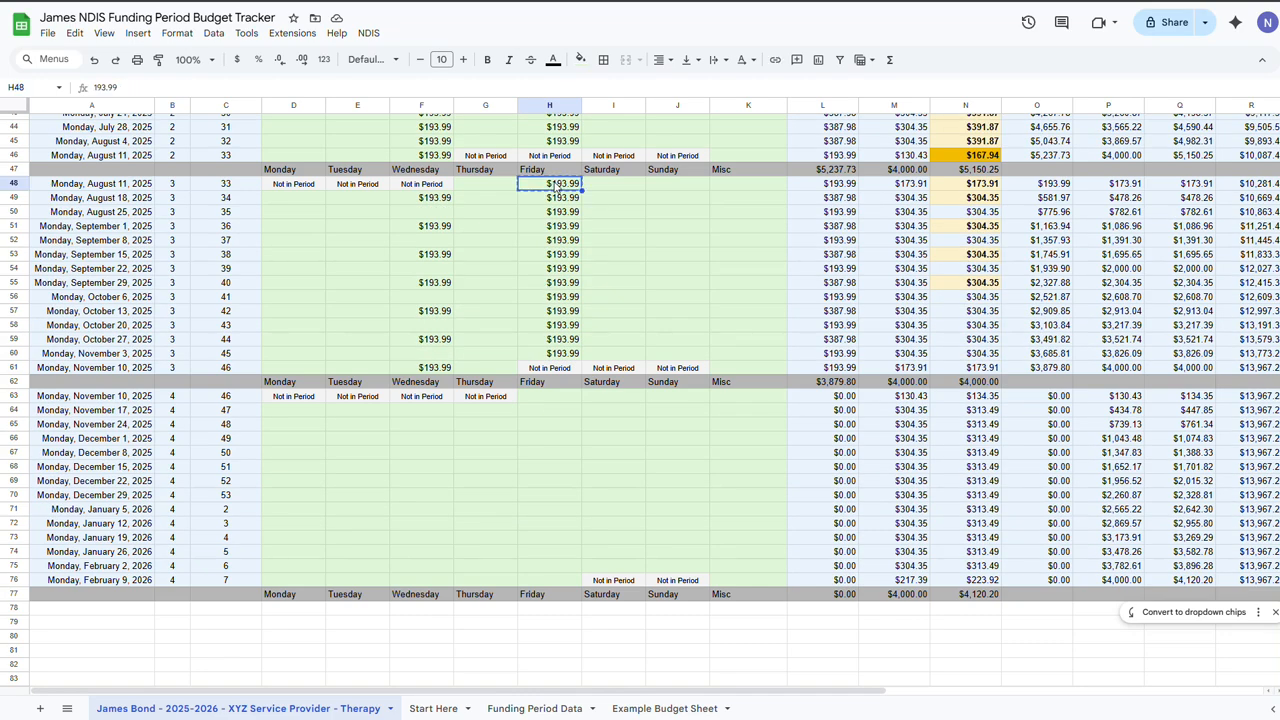
drag(559, 400, 560, 580)
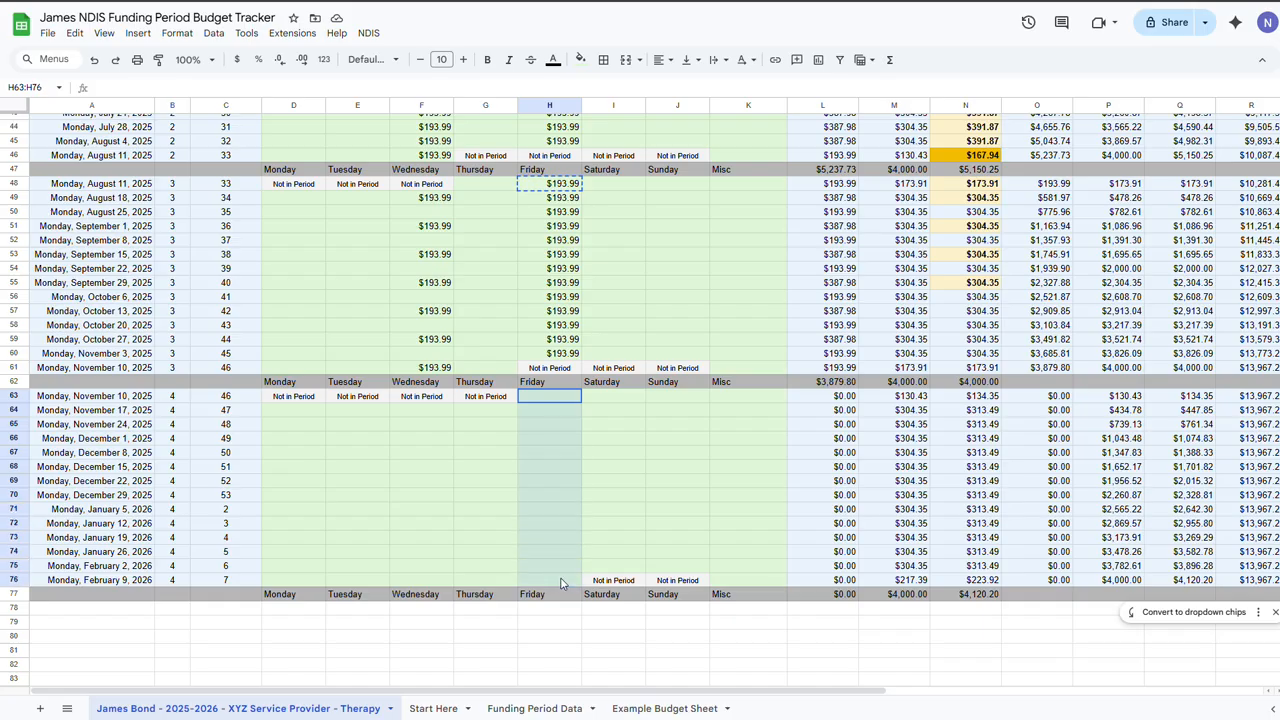
key(ctrl+v)
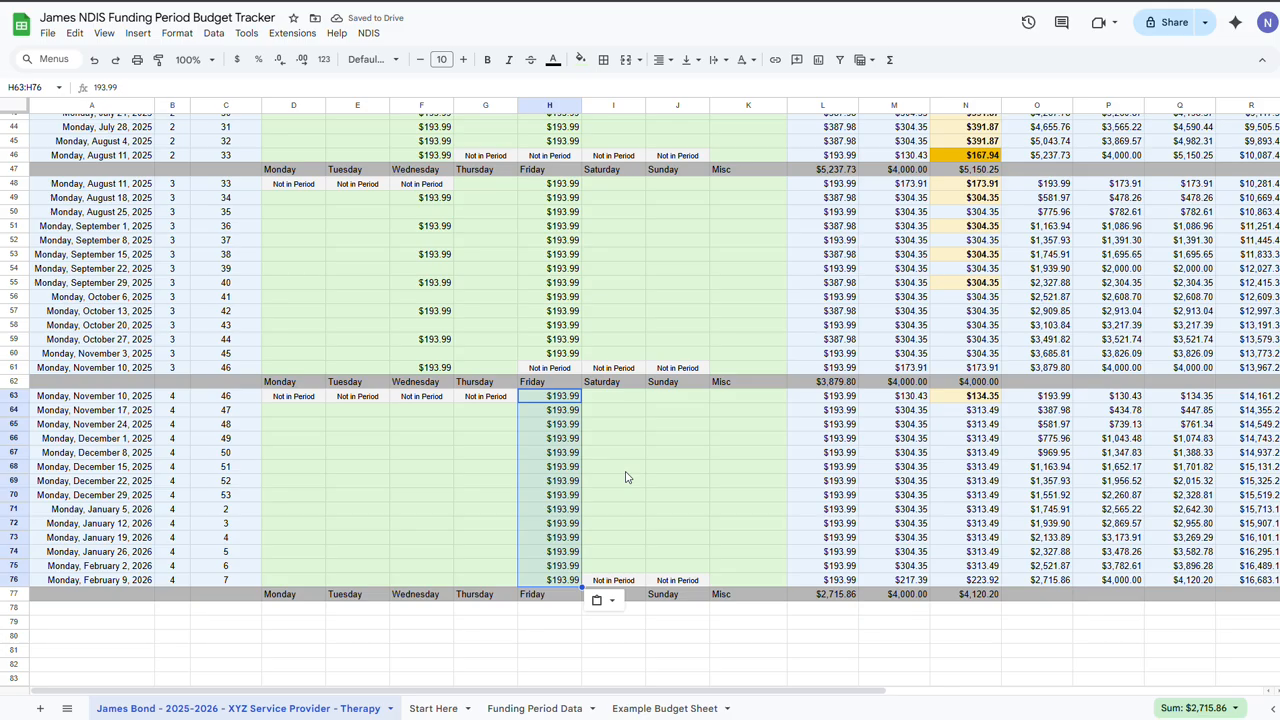
- Record the 193.99 spend on every second Wednesday of period 4, from the week starting November 24, 2025 through February 2, 2026
click(421, 368)
key(ctrl+c)
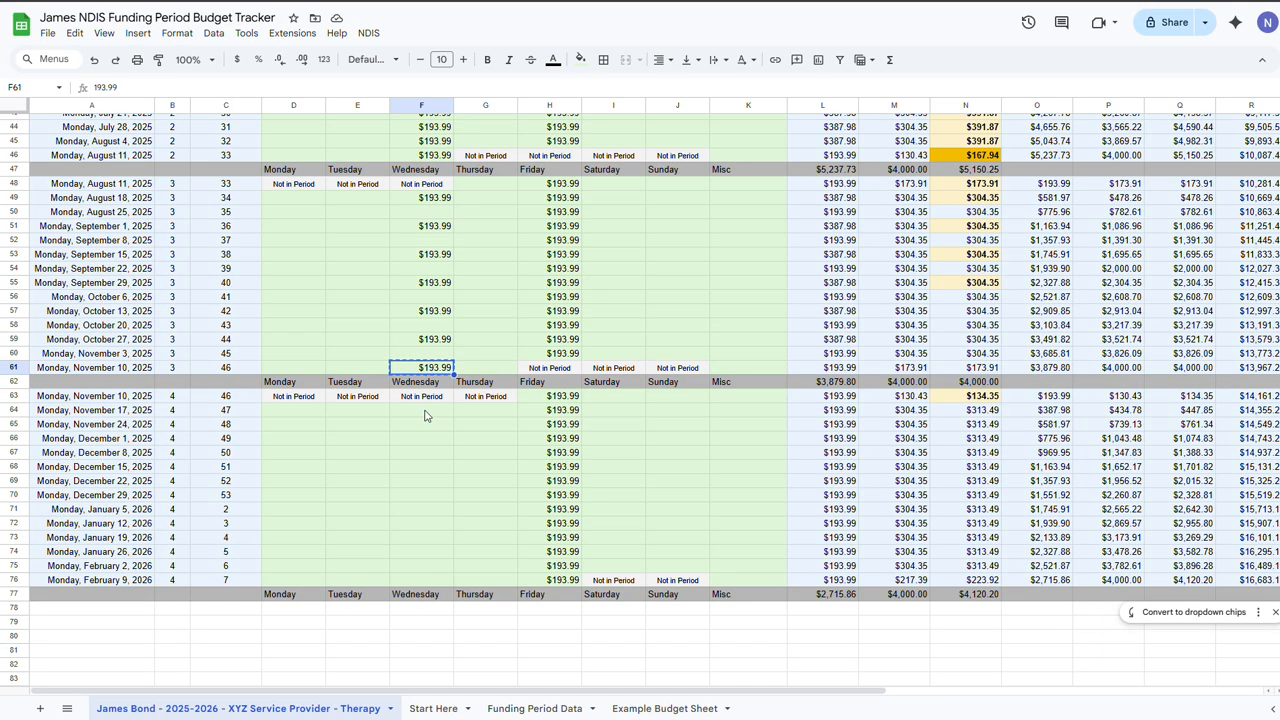
click(424, 421)
key(ctrl+v)
click(422, 452)
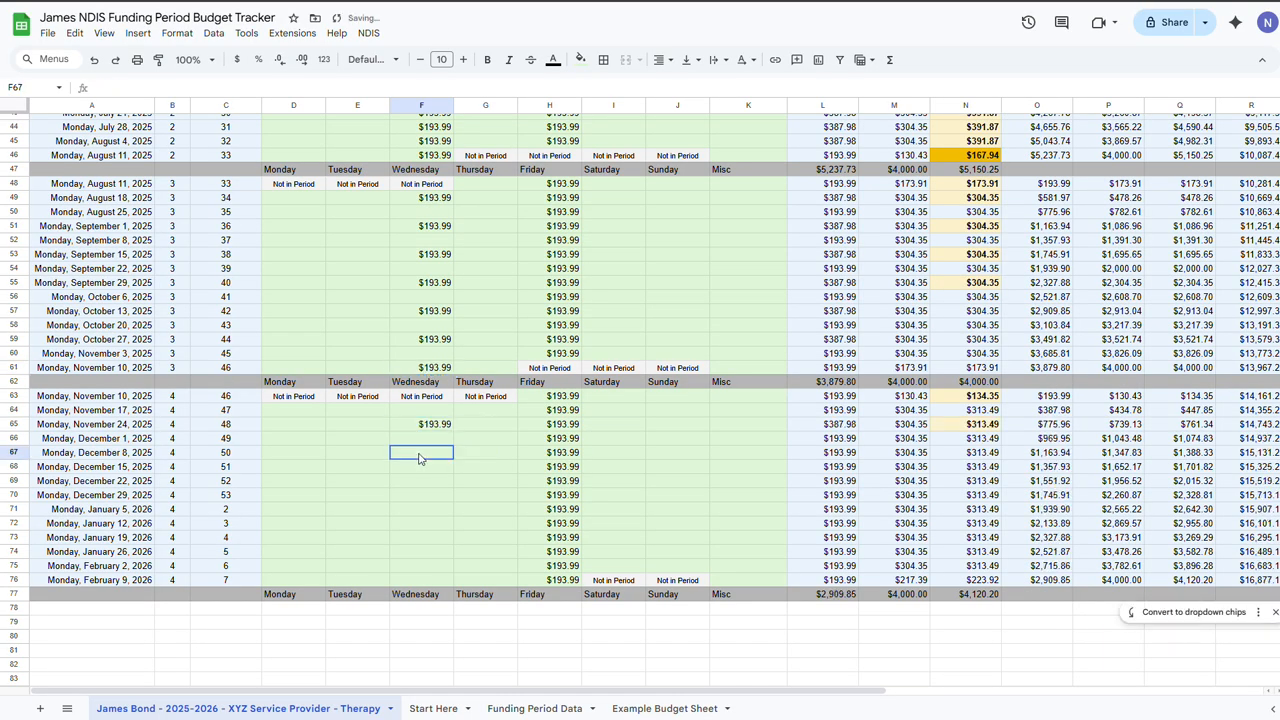
key(ctrl+v)
click(422, 485)
key(ctrl+v)
click(423, 509)
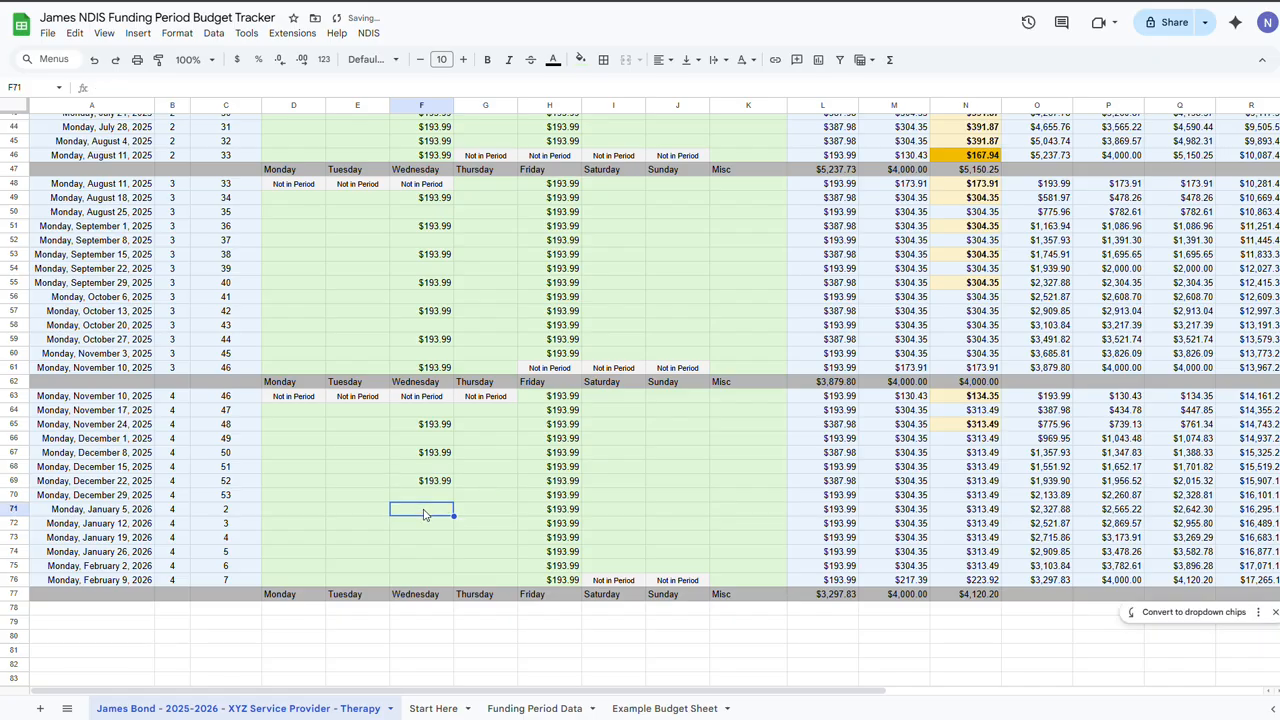
key(ctrl+v)
click(423, 538)
key(ctrl+v)
click(423, 566)
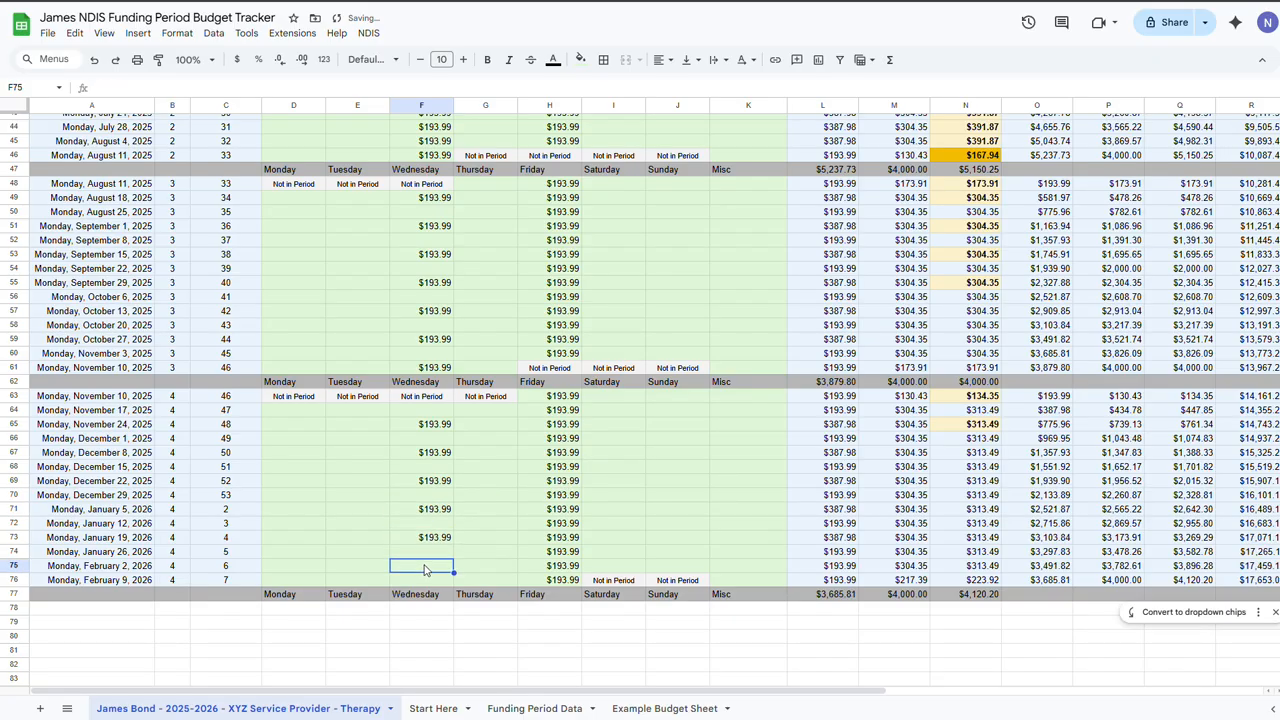
key(ctrl+v)
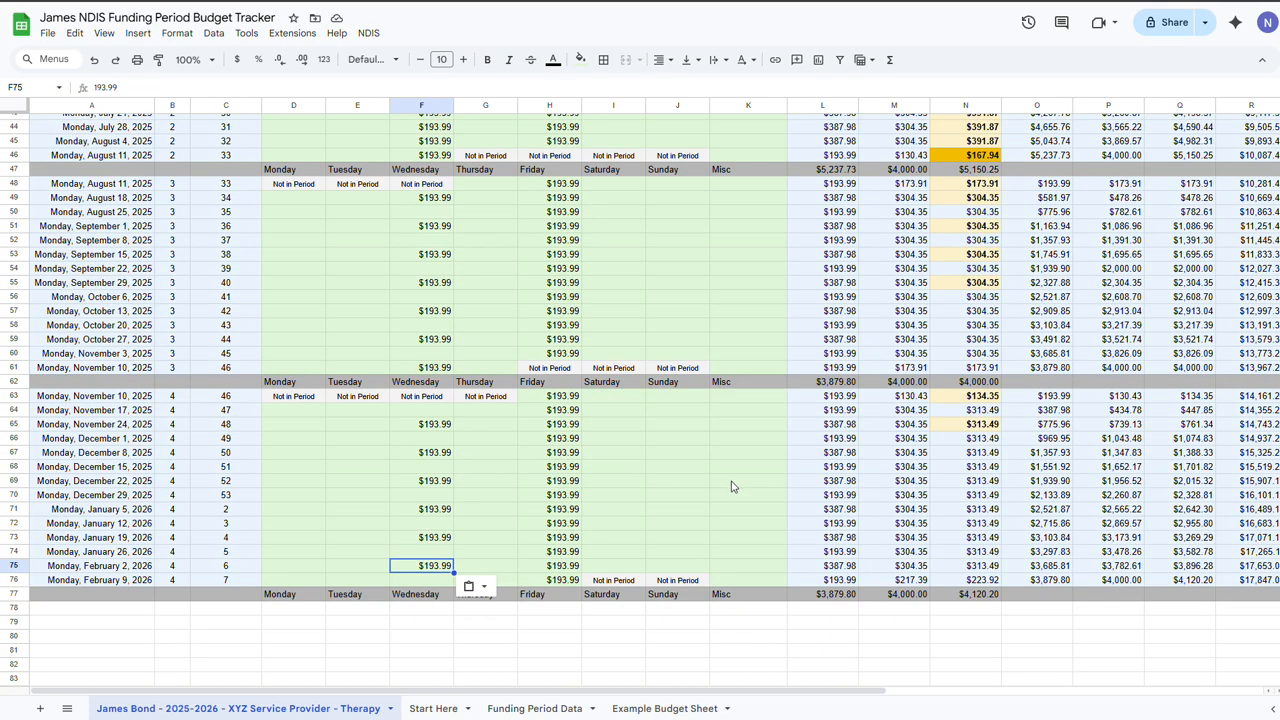
- Enter a miscellaneous spend of 400 for each of the weeks starting December 22 and December 29, 2025
click(733, 485)
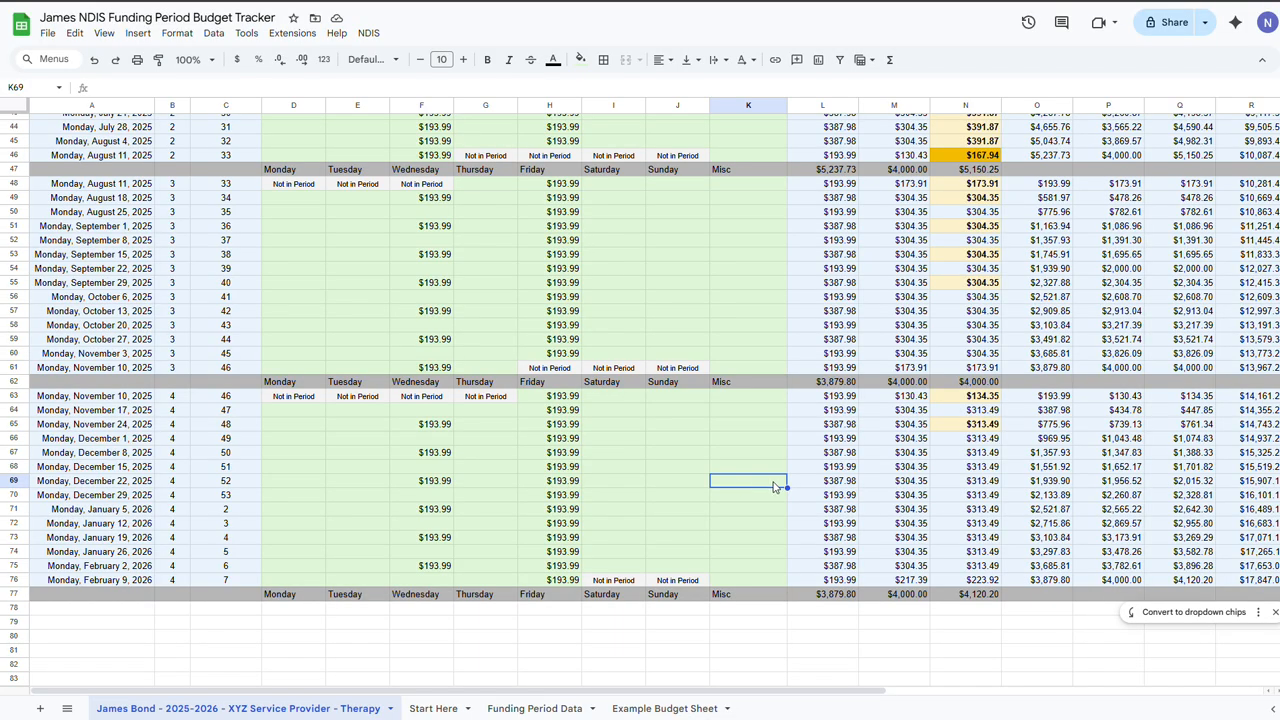
text(400)
key(Return)
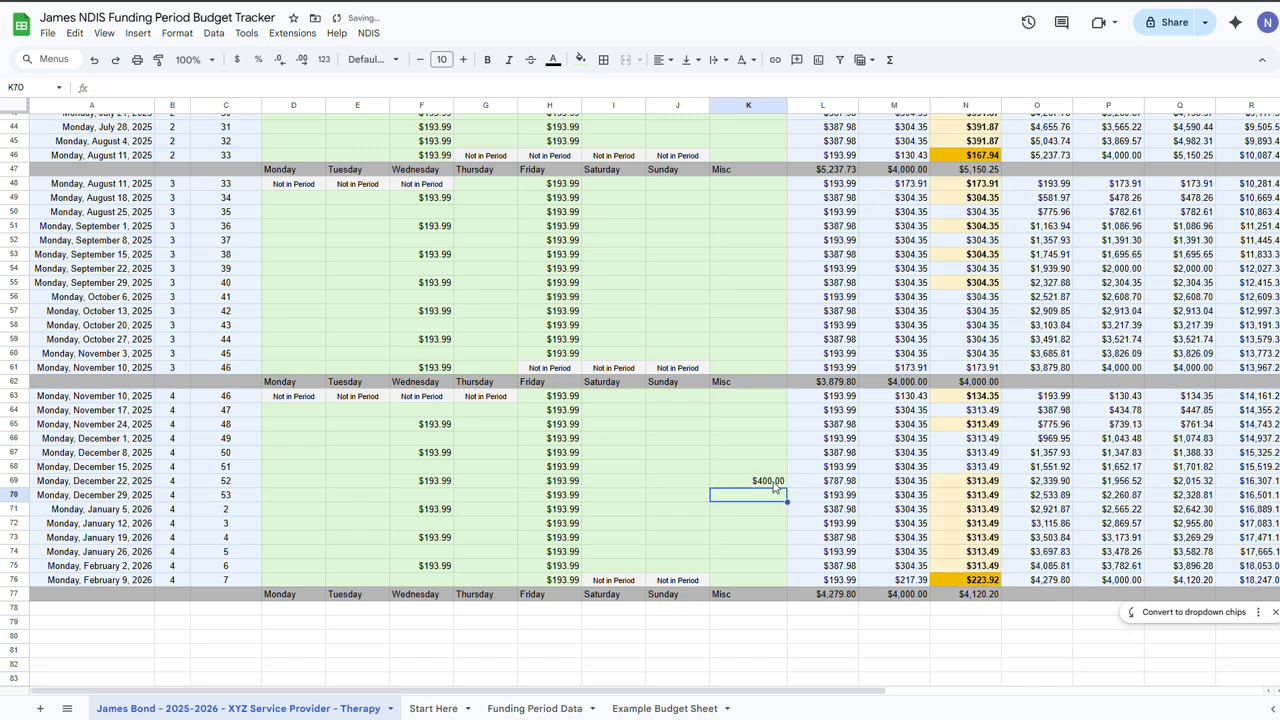
text(400)
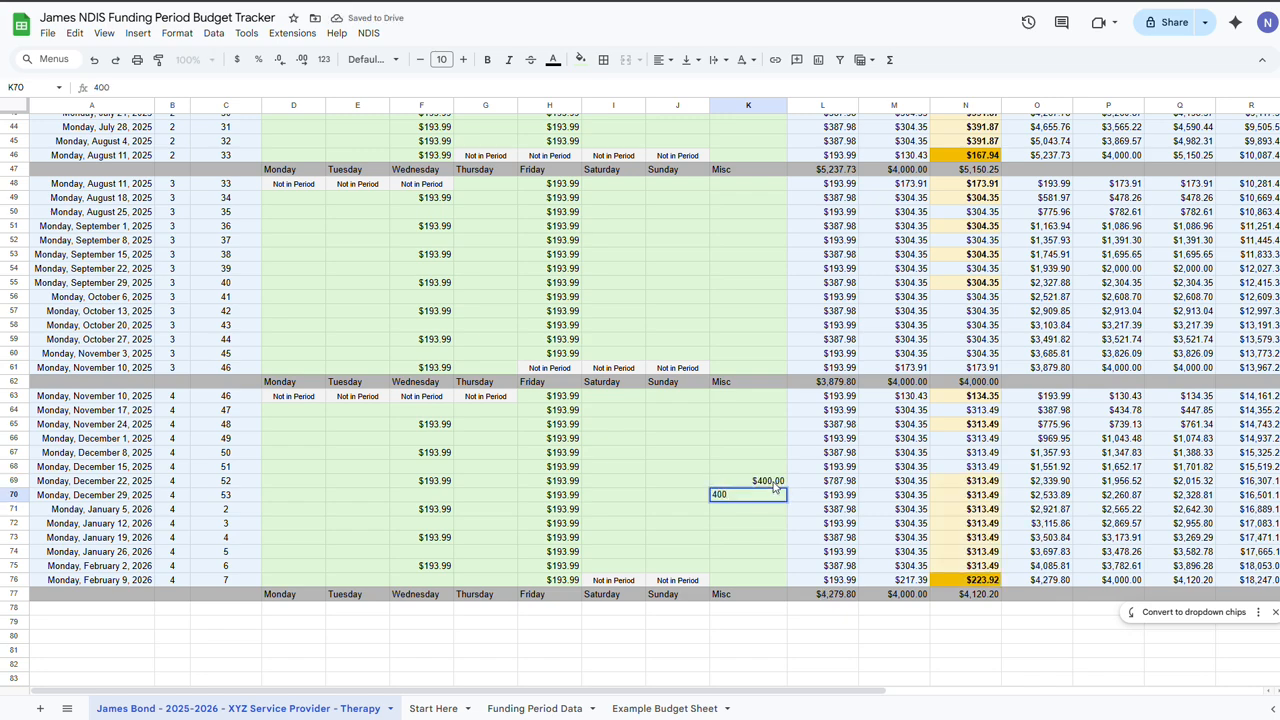
key(Return)
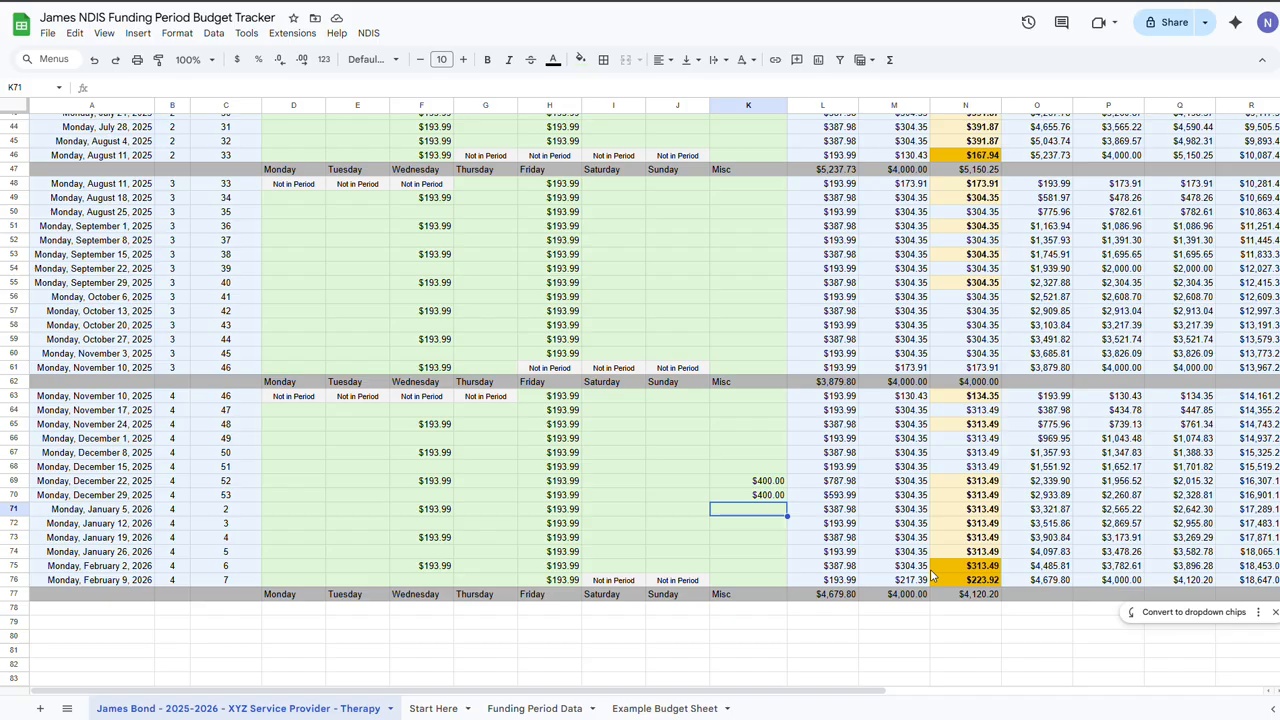
- Check the Out of Pocket amounts for period 4 and the whole plan in the budget summary
scroll(583, 472, up, 9)
scroll(583, 472, up, 6)
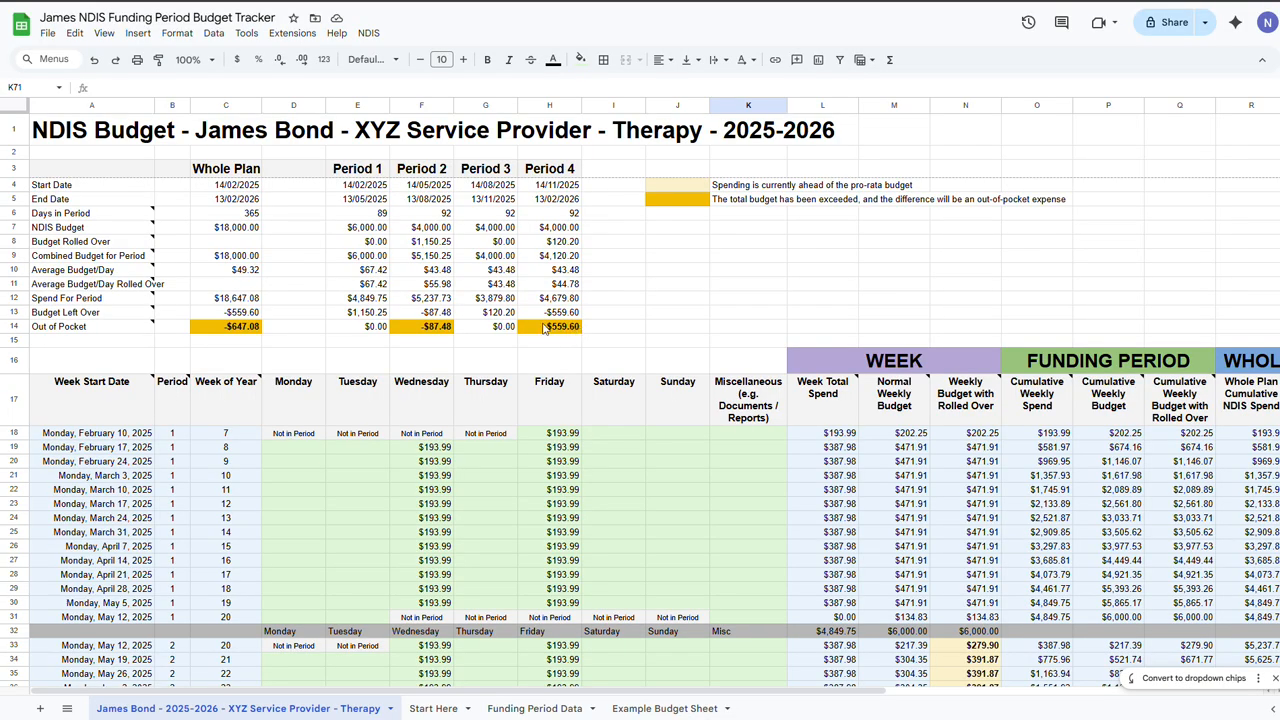
click(231, 333)
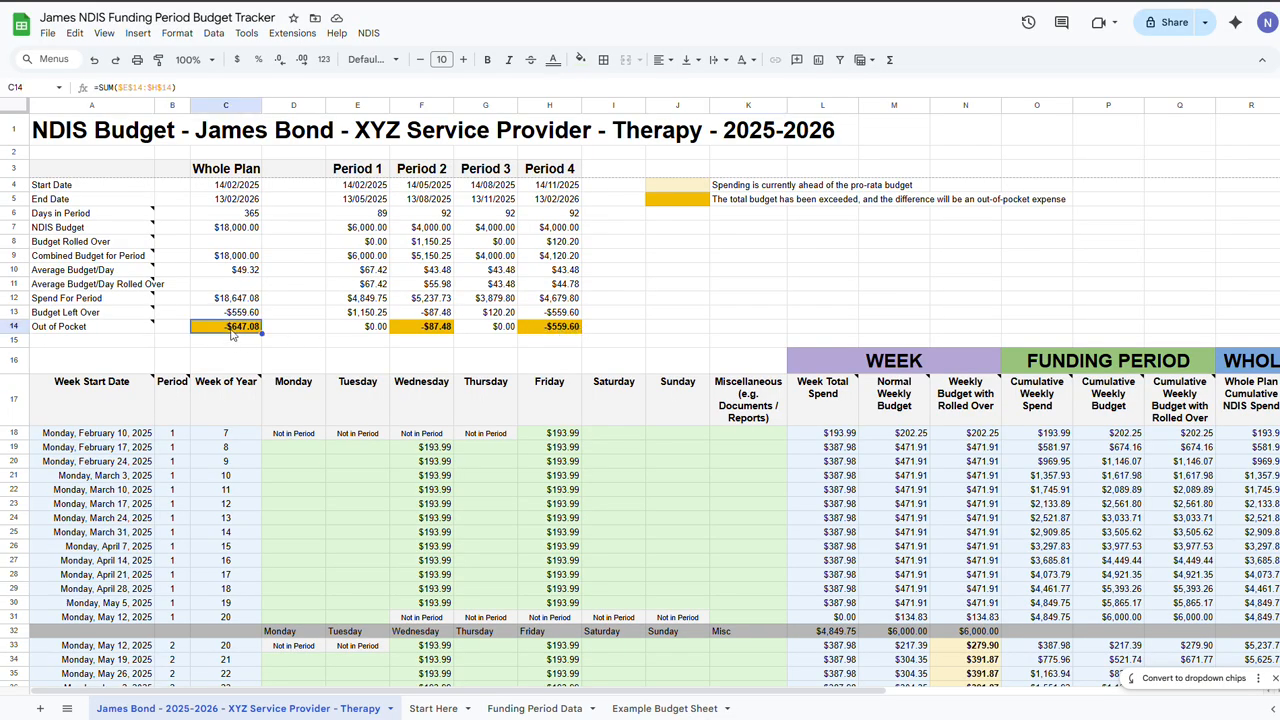
key(ctrl+b)
- Clear all Friday spends in period 4, from the week starting November 10, 2025 through February 9, 2026
scroll(330, 390, down, 8)
scroll(550, 470, down, 9)
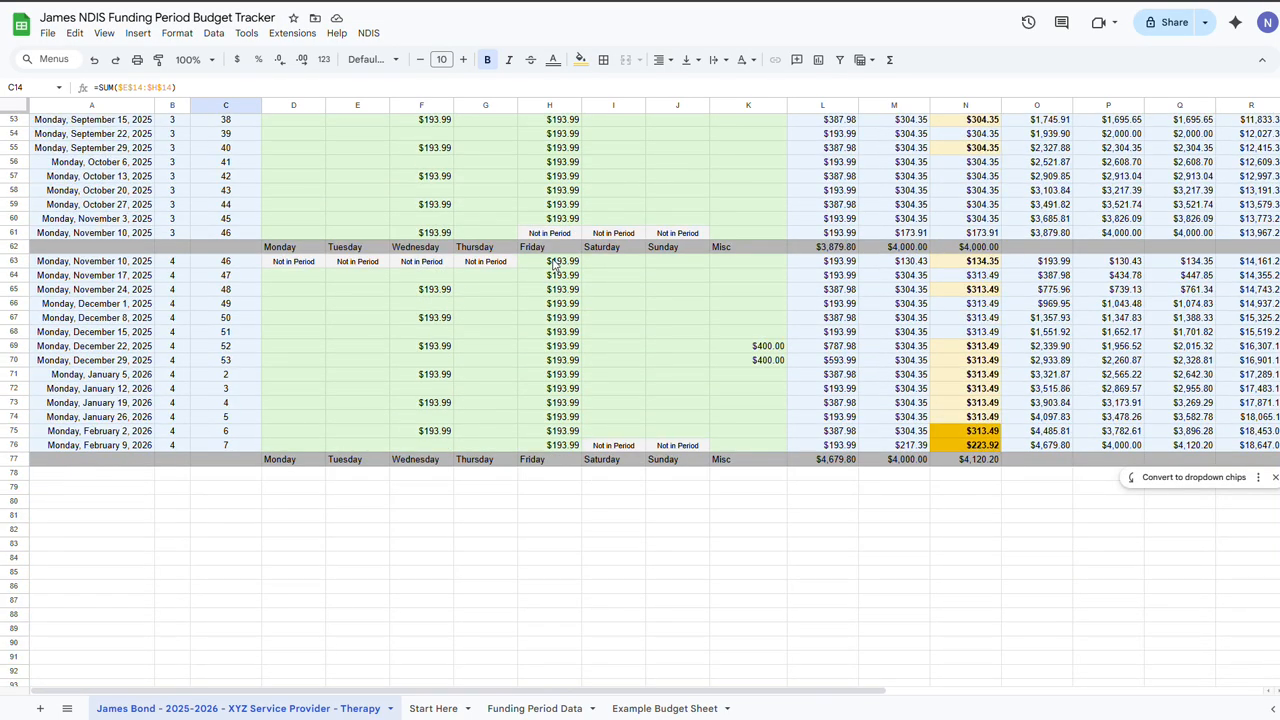
drag(553, 263, 568, 448)
key(Delete)
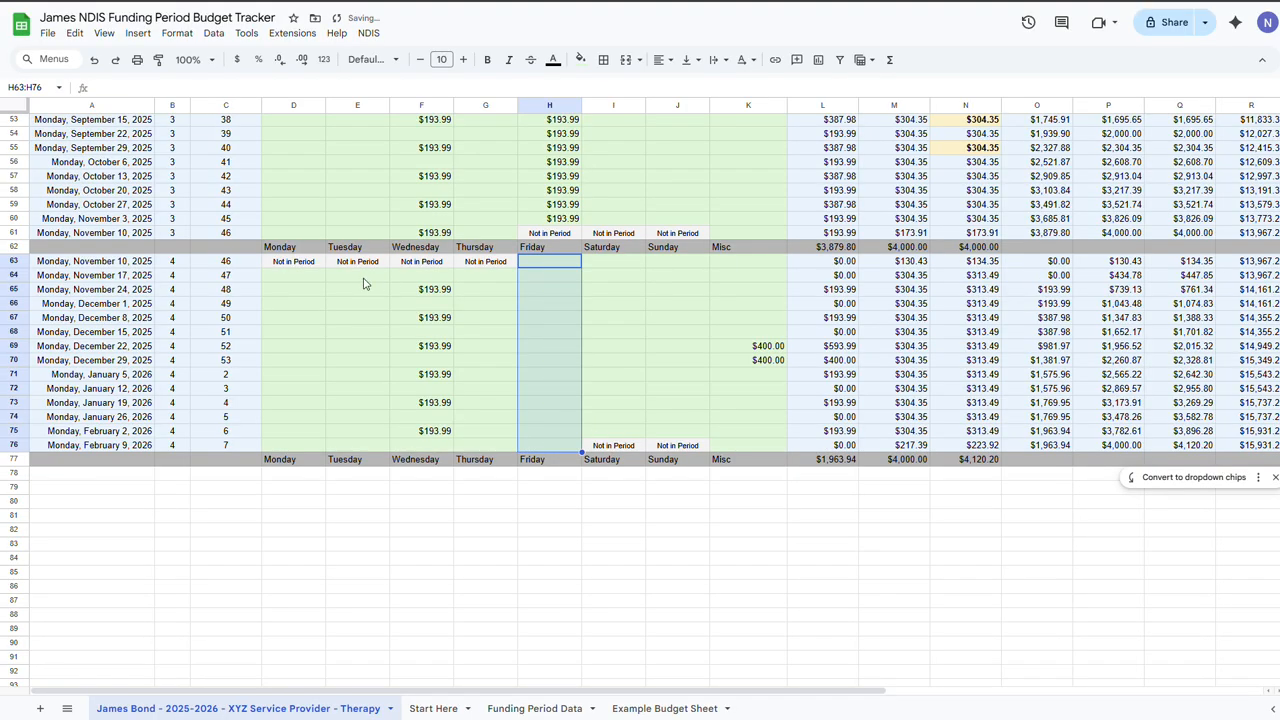
- Check period 4's Budget Left Over, period 2's Out of Pocket, and the whole plan's combined budget, spend, leftover and out-of-pocket amounts
scroll(340, 265, up, 15)
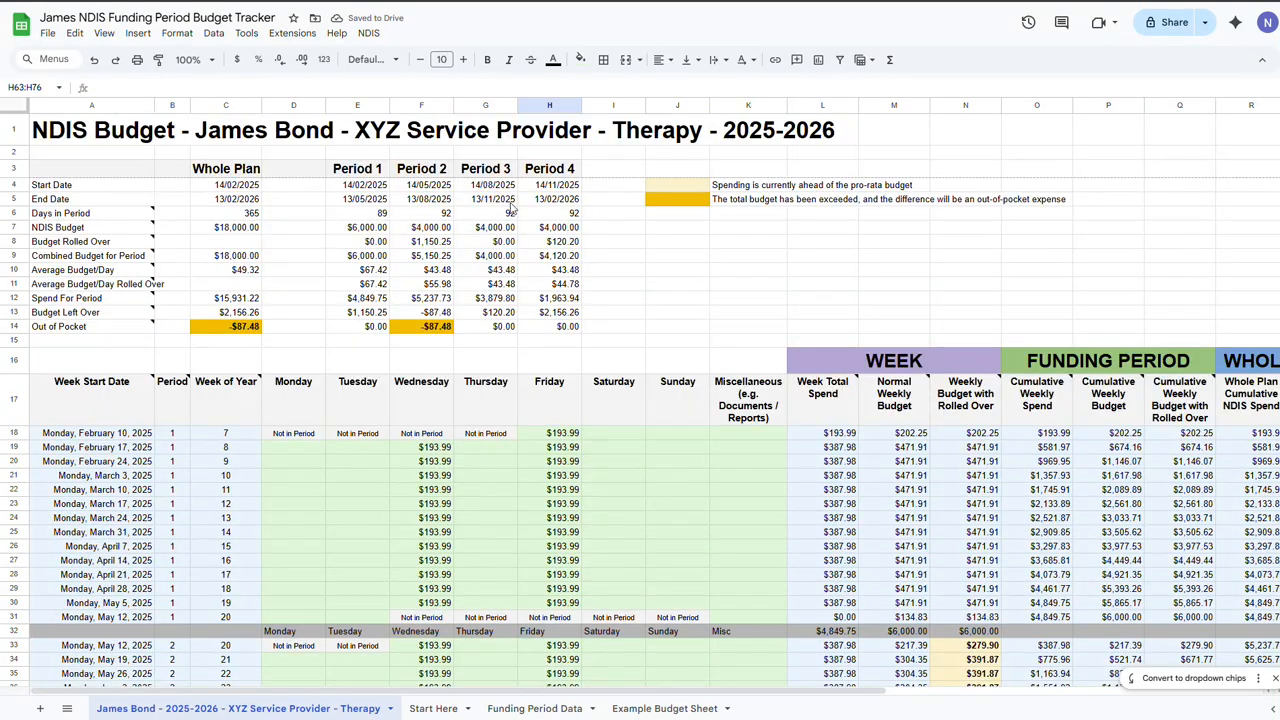
click(560, 312)
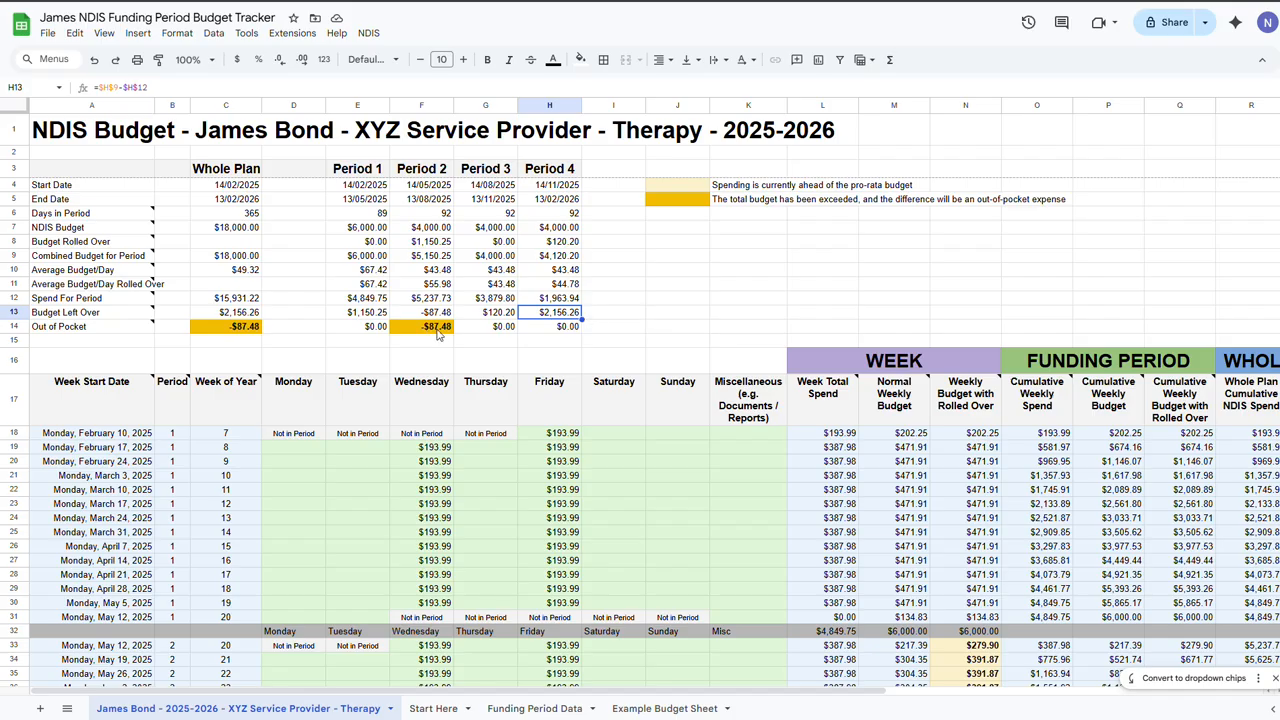
click(428, 333)
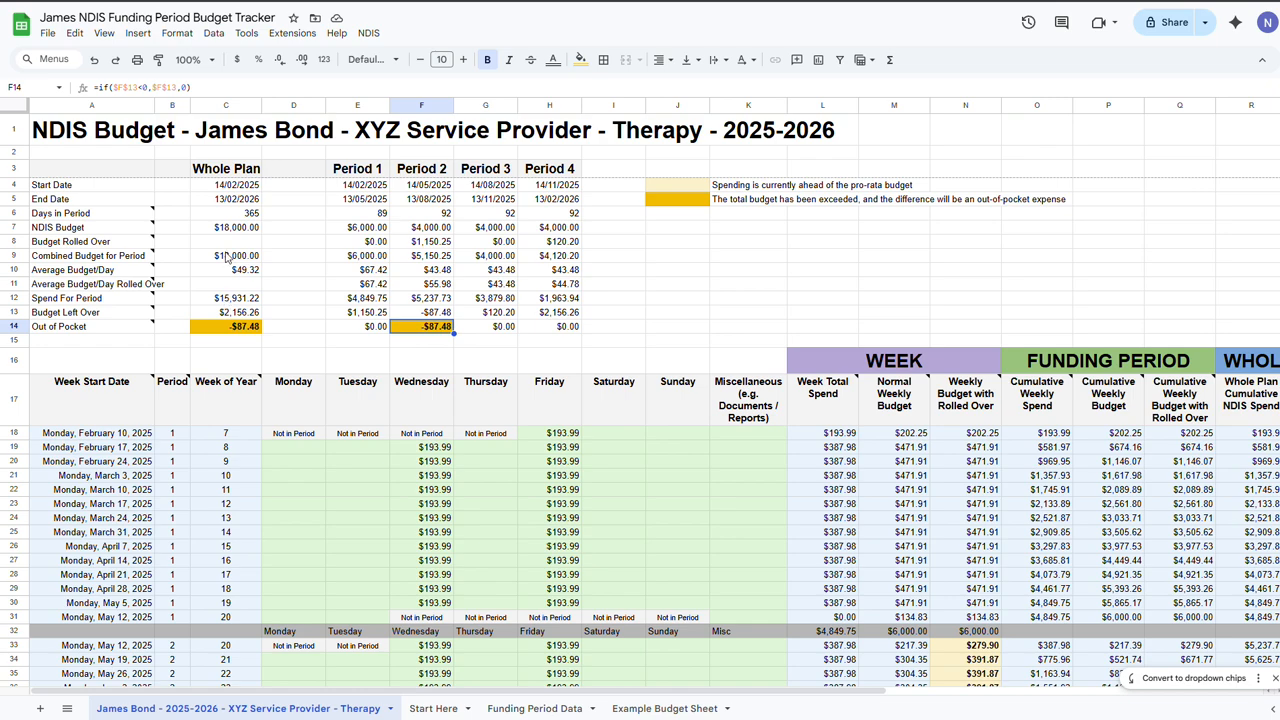
click(240, 260)
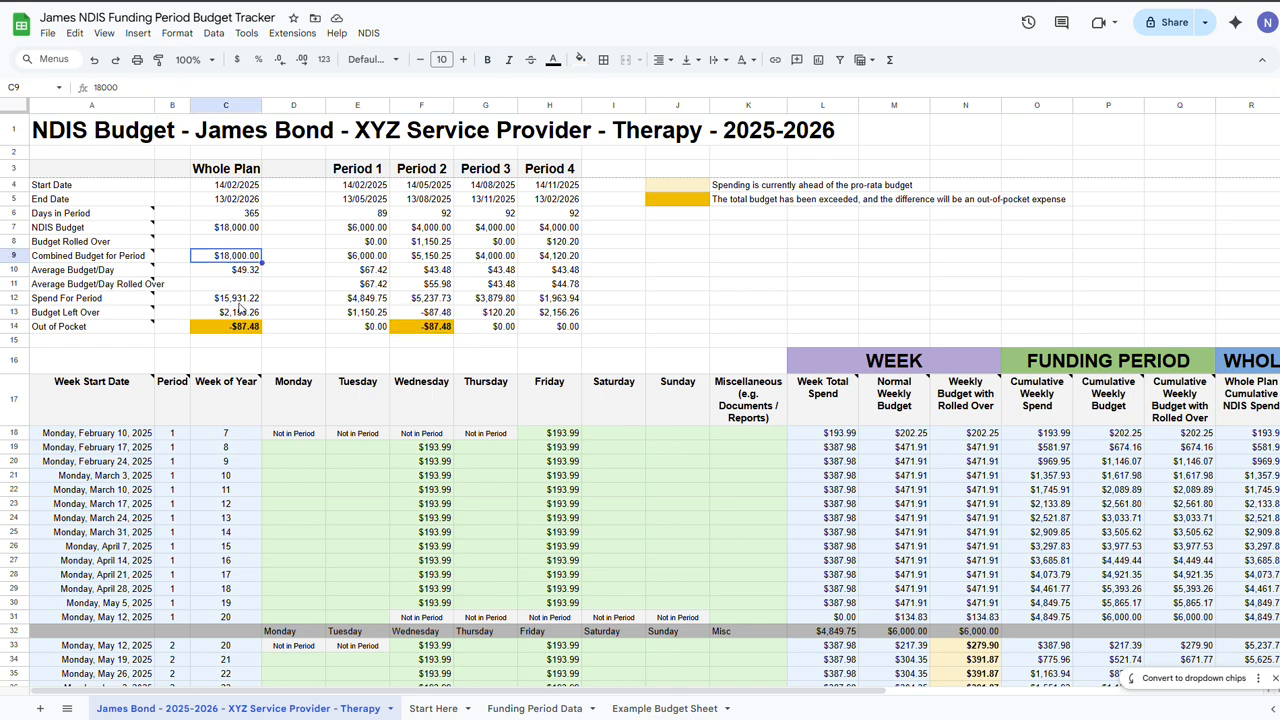
click(246, 300)
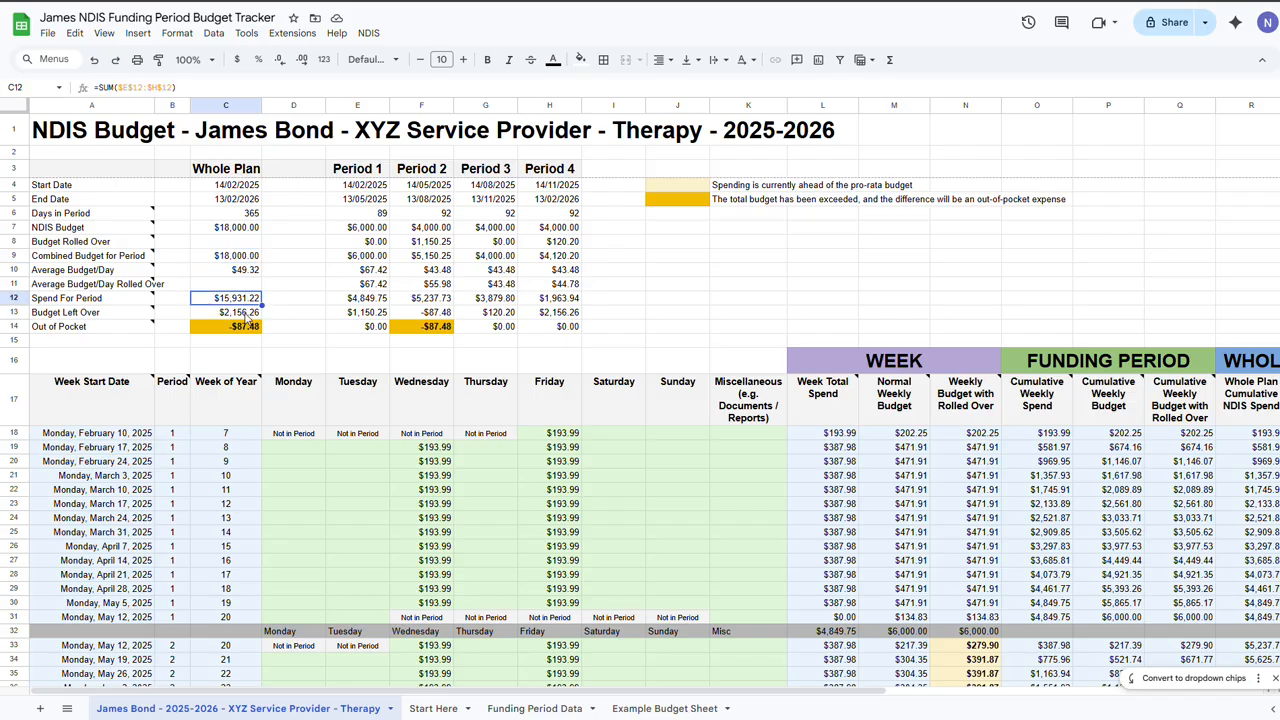
click(246, 316)
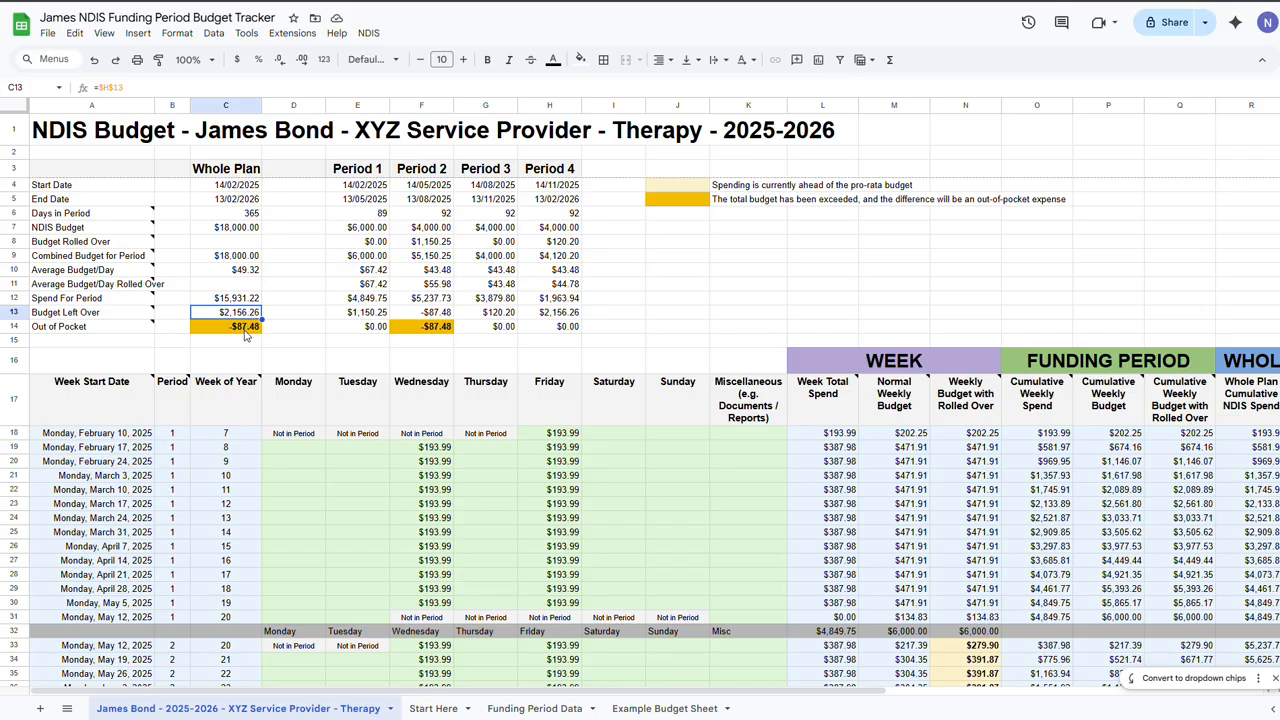
click(246, 328)
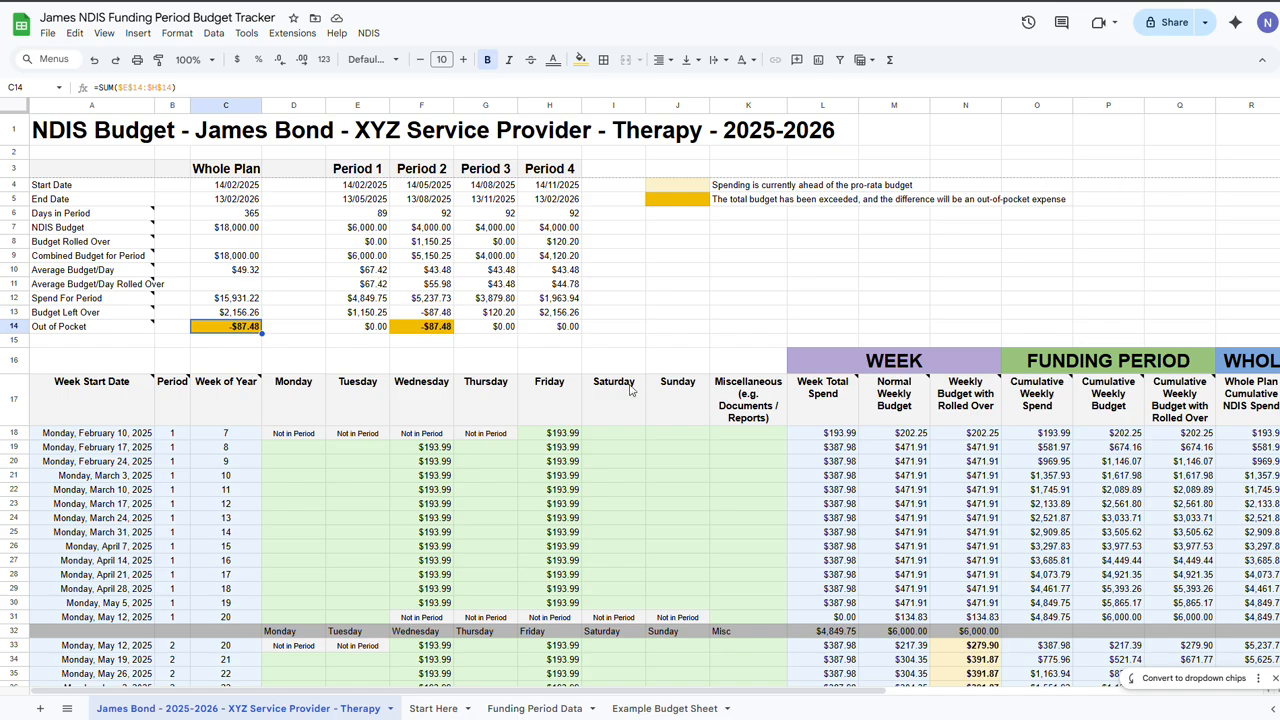
- Review the weekly spends and highlighted budget weeks across all four funding periods of the Therapy sheet
scroll(633, 391, down, 5)
scroll(617, 391, down, 2)
scroll(627, 388, down, 4)
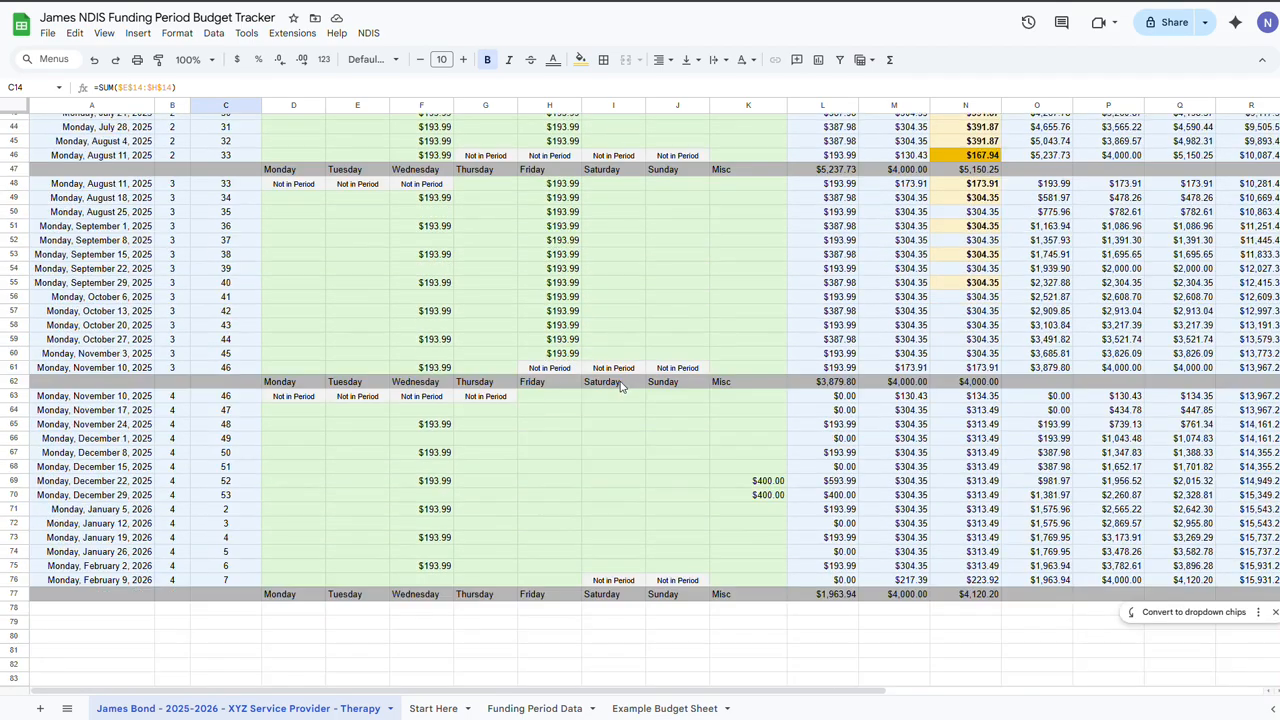
scroll(617, 380, up, 8)
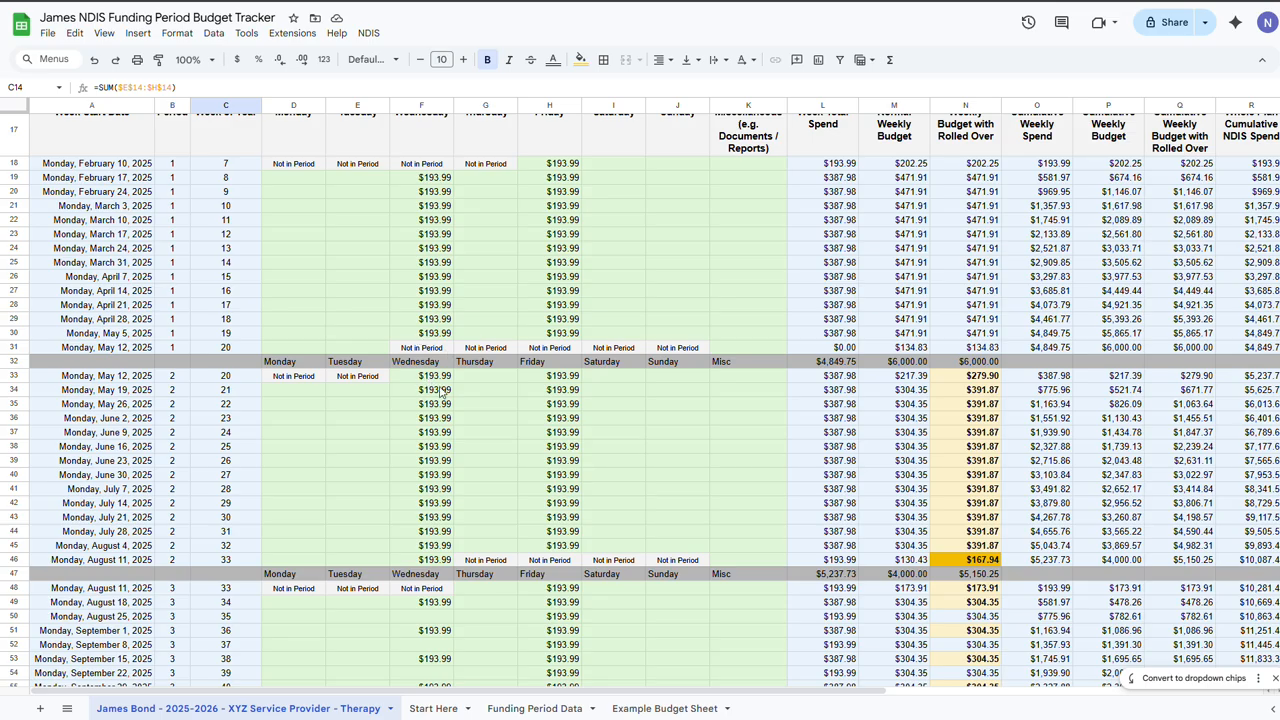
scroll(440, 390, down, 3)
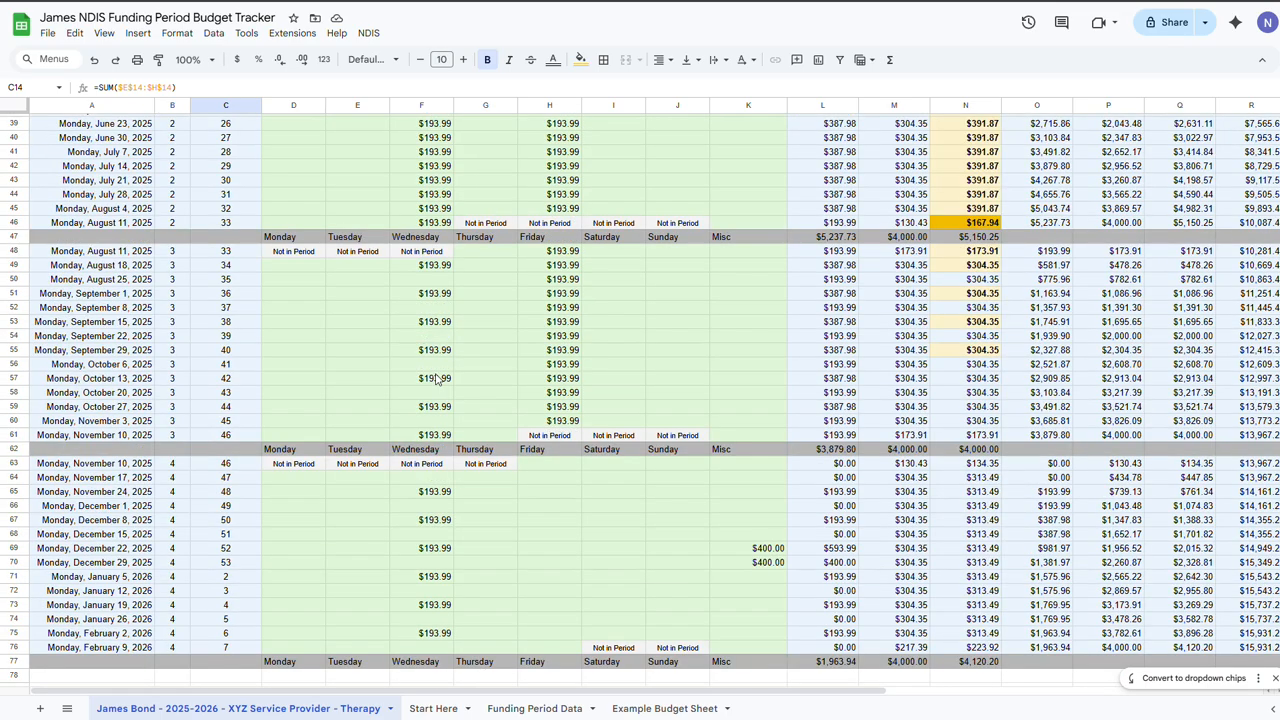
scroll(437, 379, up, 3)
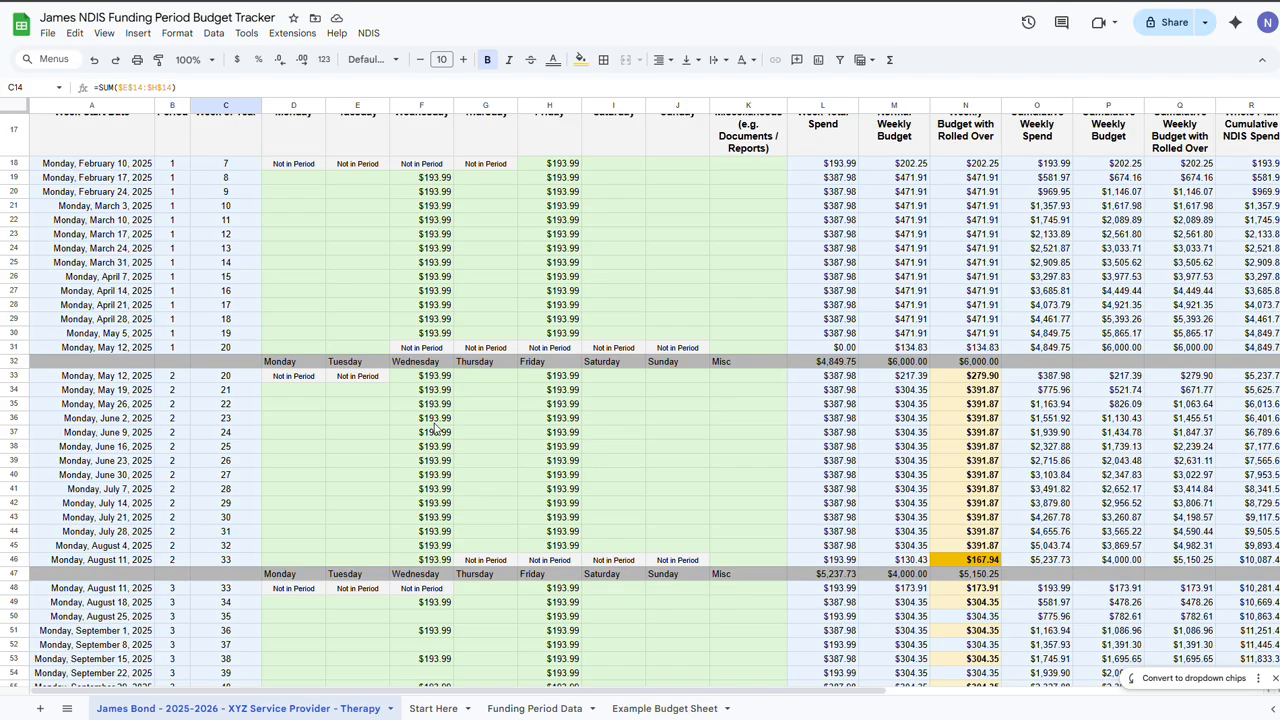
scroll(435, 428, up, 5)
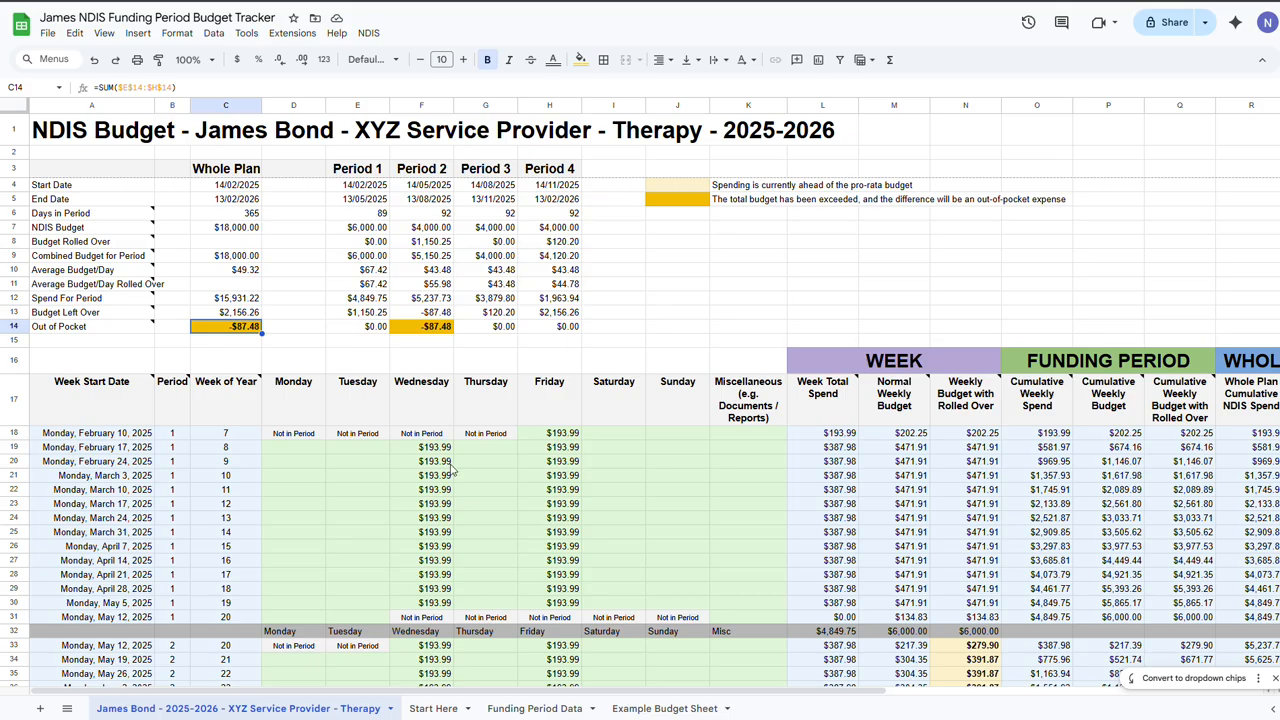
- Examine the Example Budget Sheet's summary and weekly spends across its eight funding periods
click(682, 709)
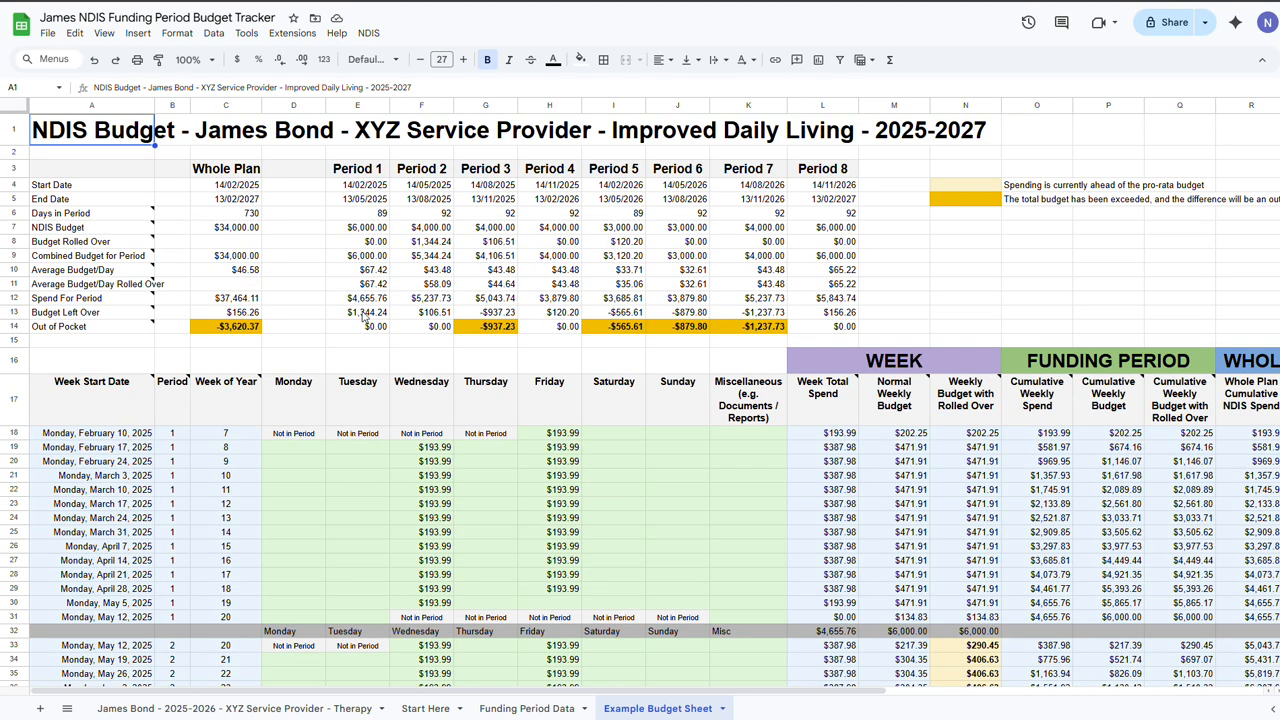
scroll(366, 312, down, 1)
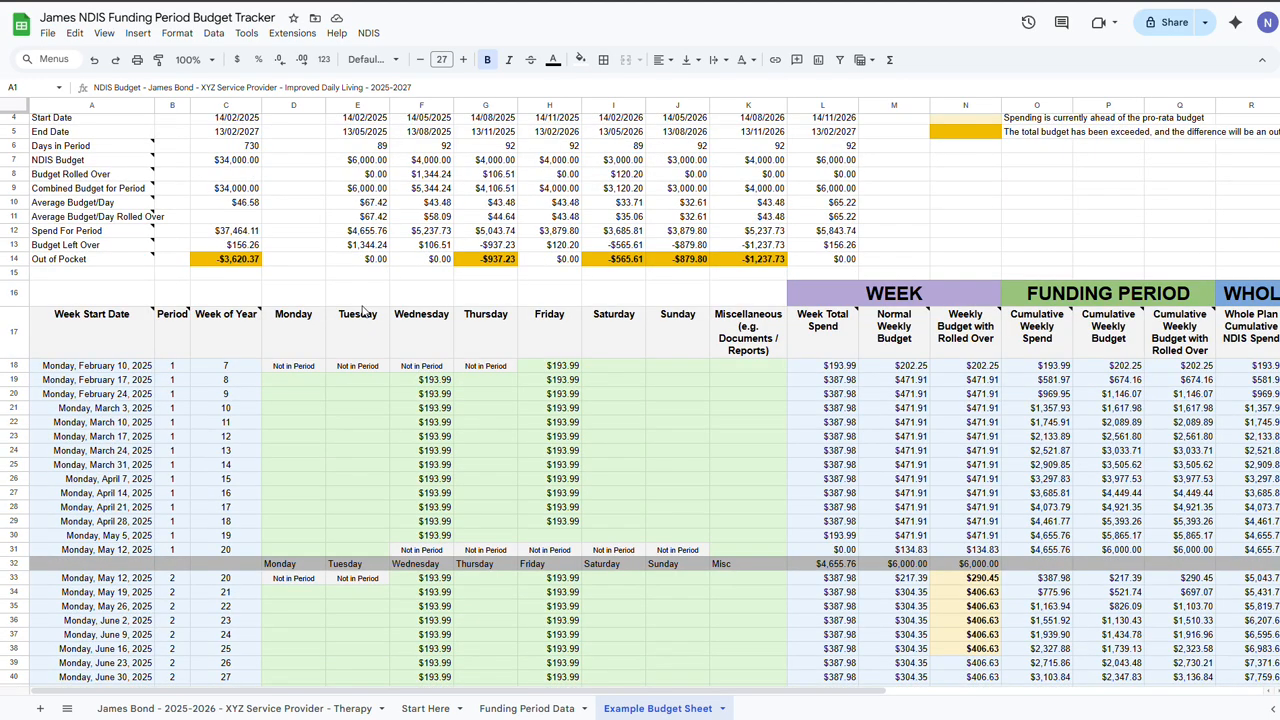
scroll(366, 312, down, 5)
scroll(345, 300, down, 10)
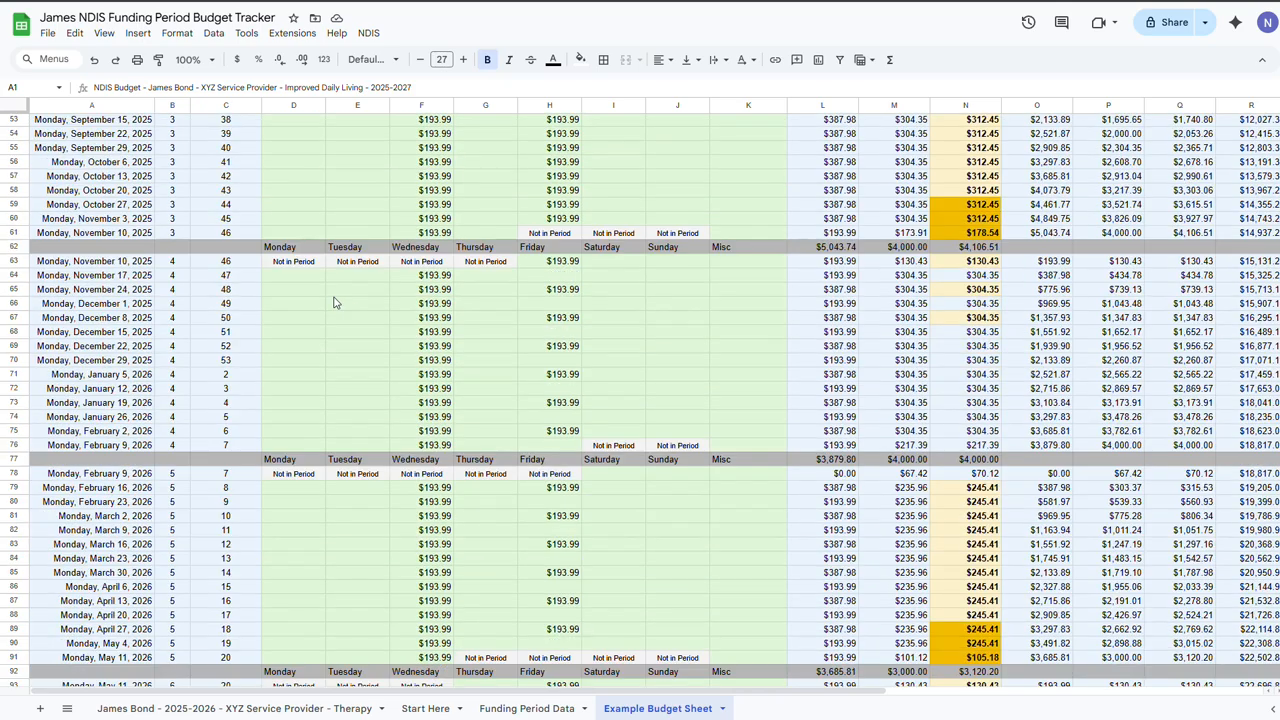
scroll(337, 302, down, 8)
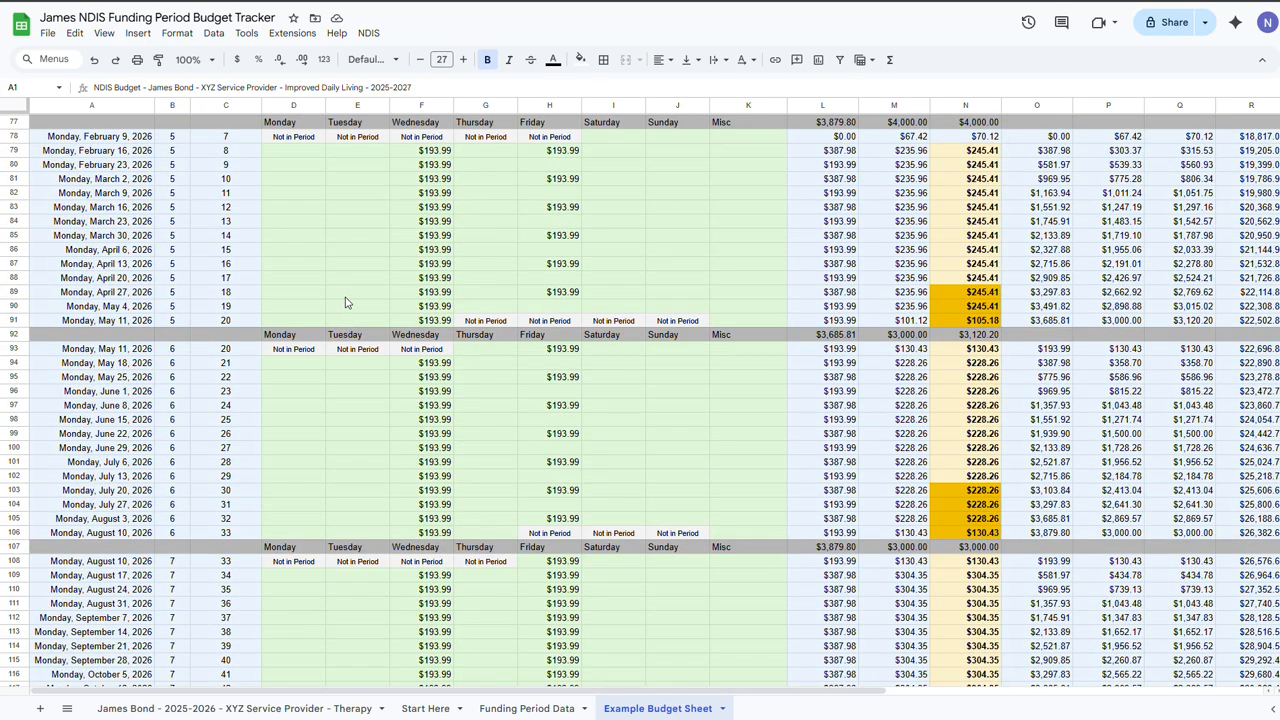
scroll(345, 302, down, 8)
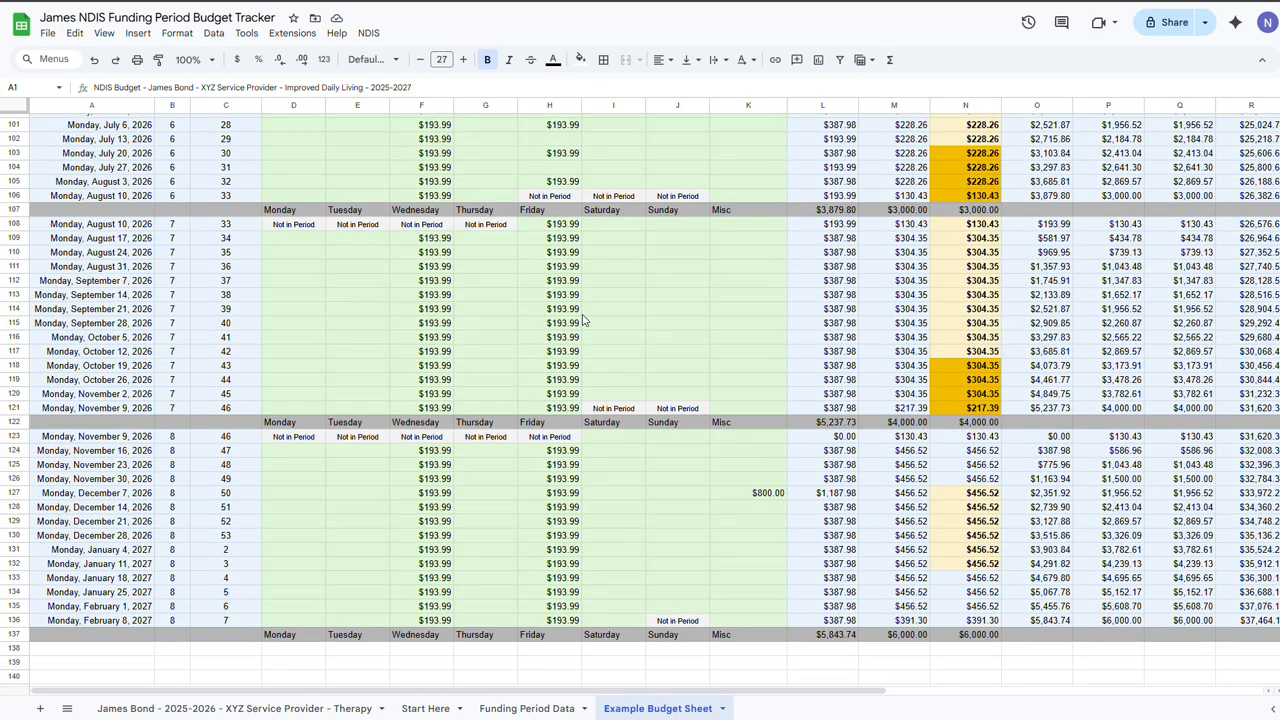
scroll(584, 320, up, 8)
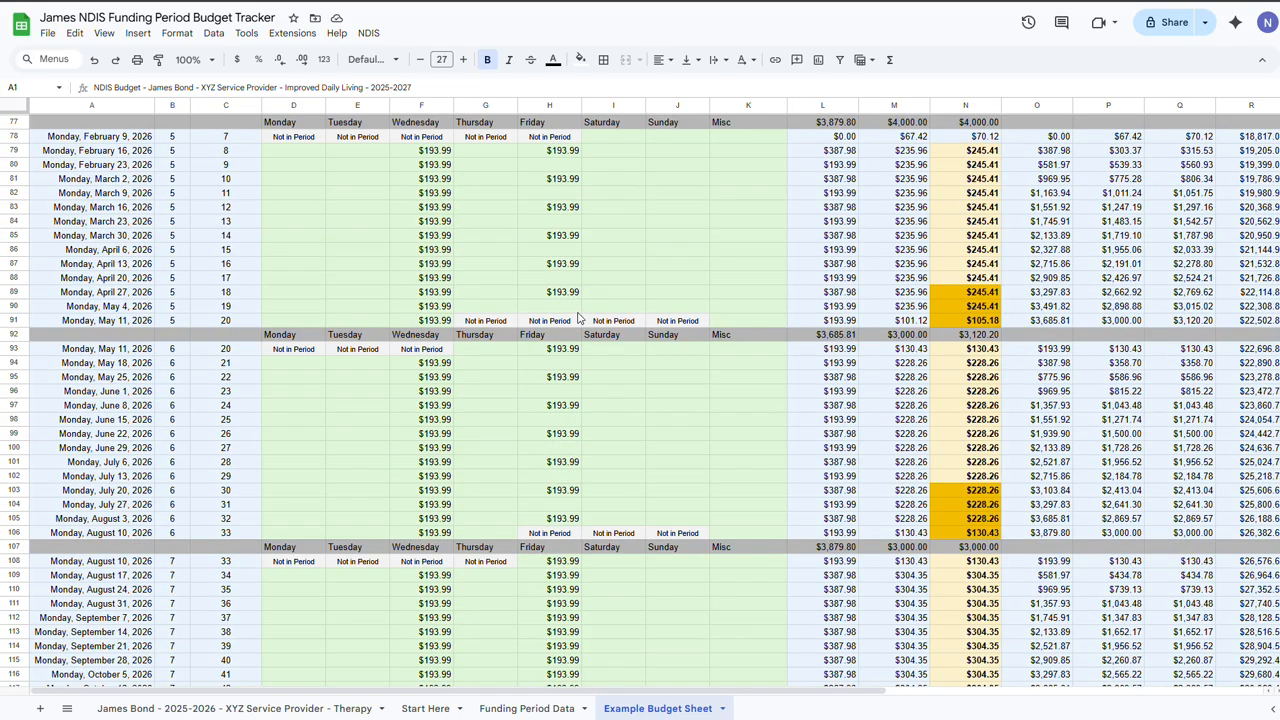
scroll(581, 318, up, 12)
scroll(578, 318, up, 12)
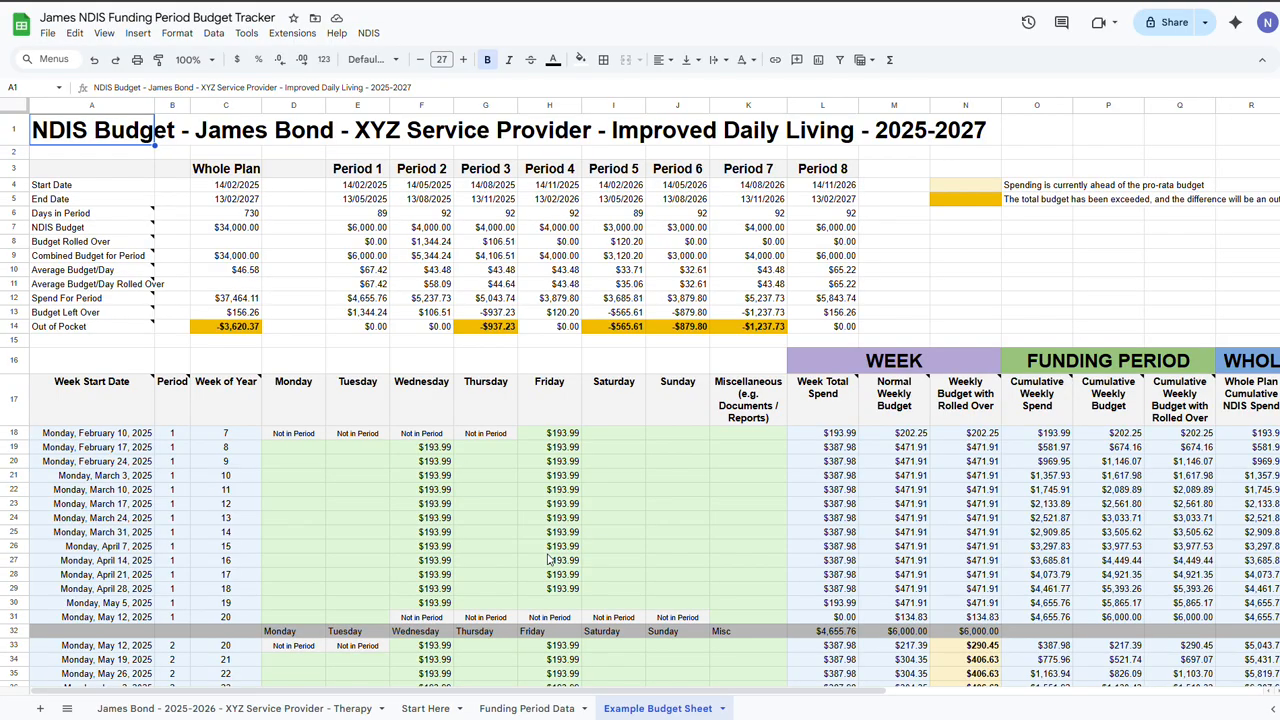
- Change the Category Name in the Funding Period Data sheet to "Test for Holidays"
click(527, 709)
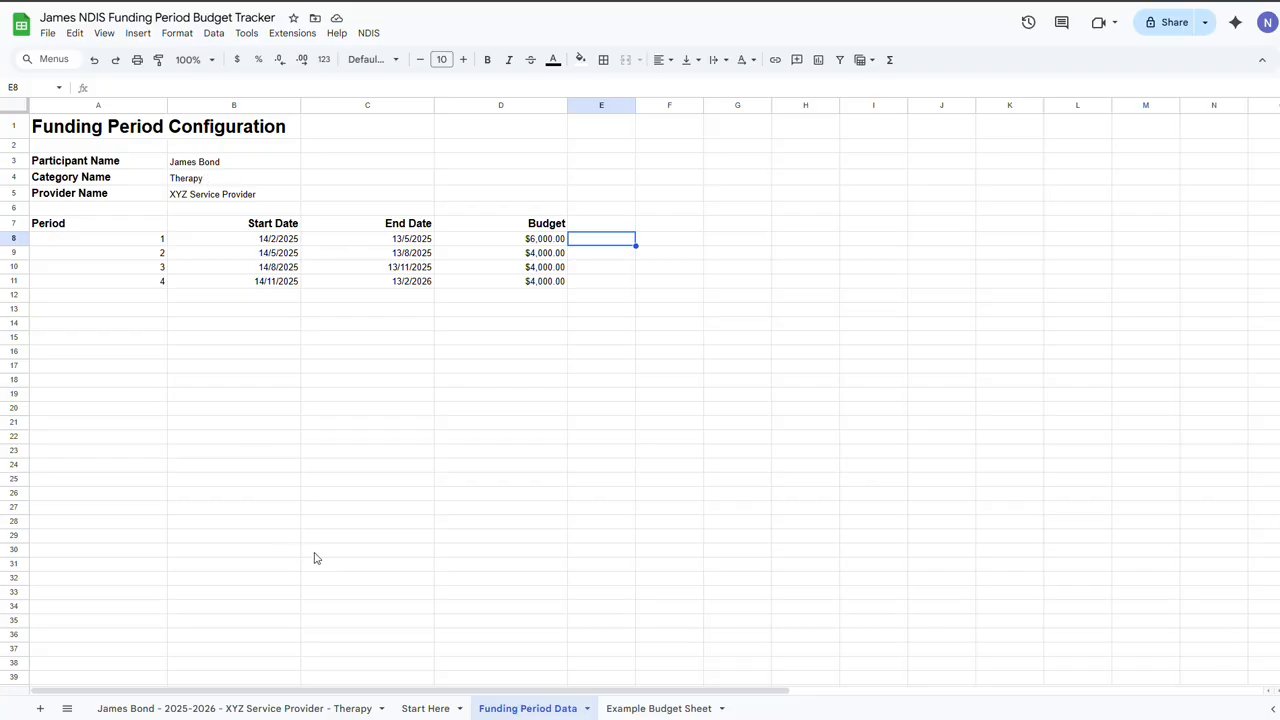
click(371, 34)
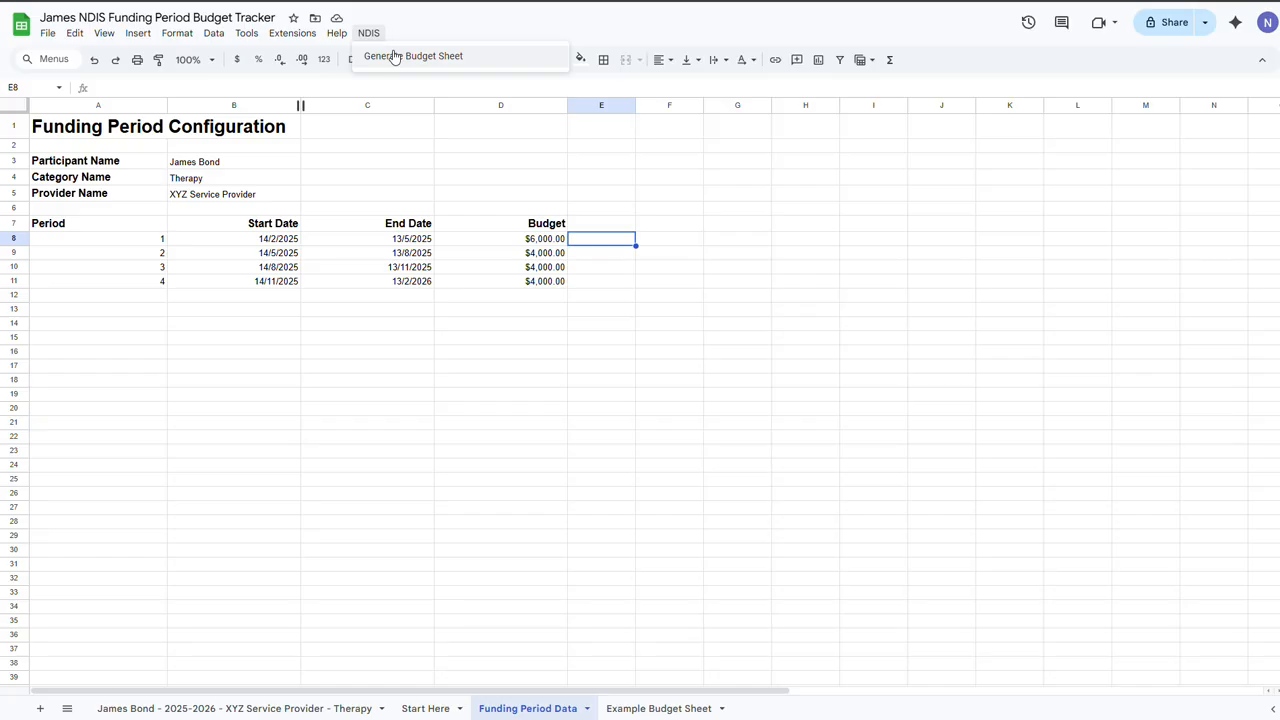
click(212, 176)
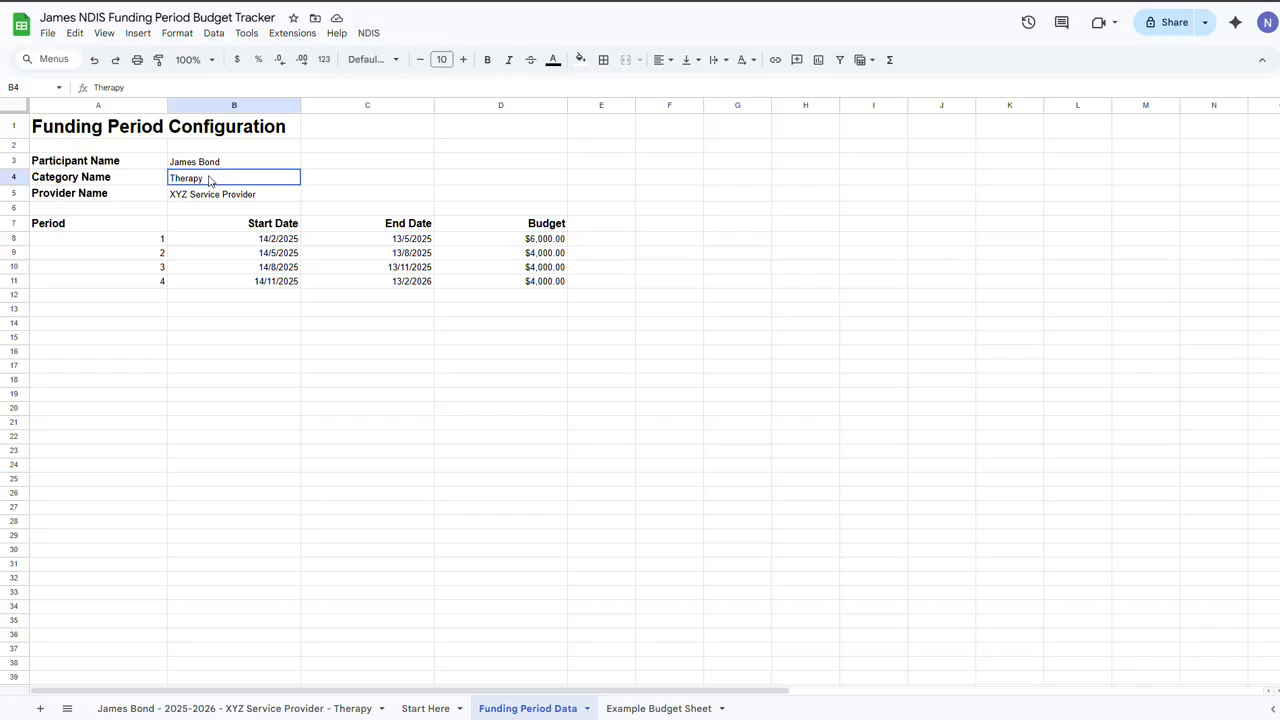
double_click(212, 176)
drag(212, 176, 163, 162)
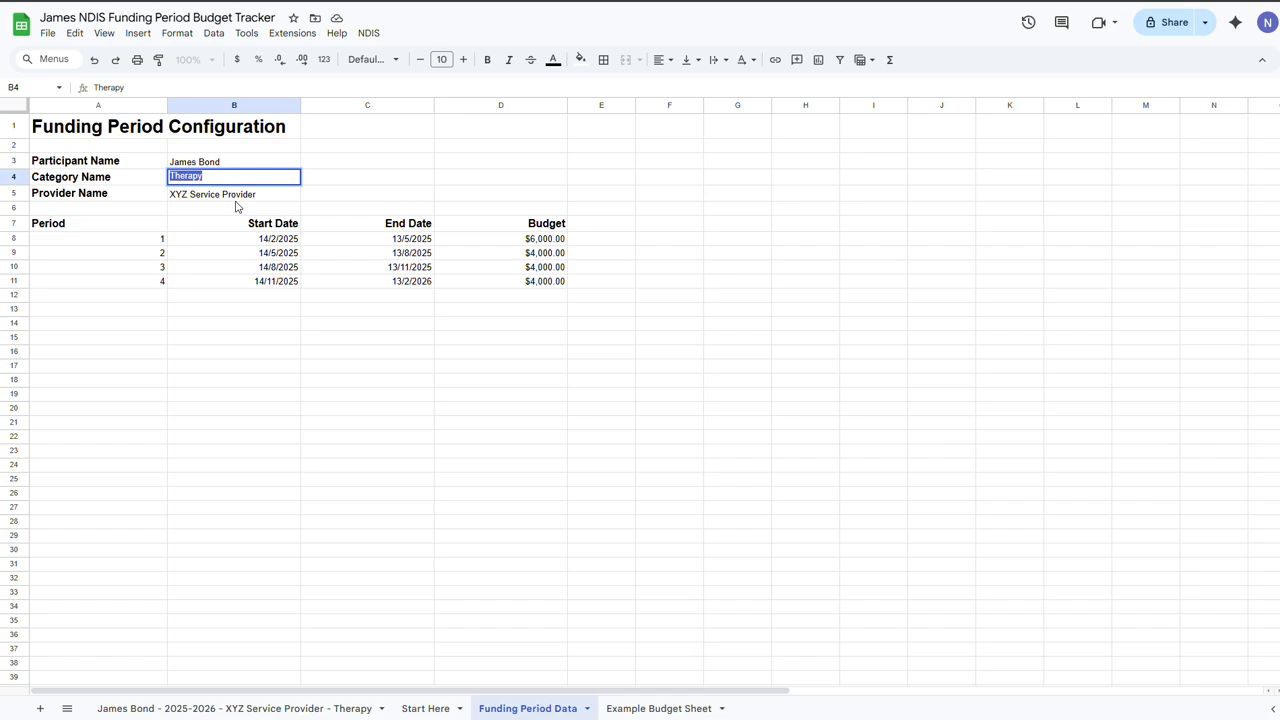
text(Test for Holidays)
click(347, 182)
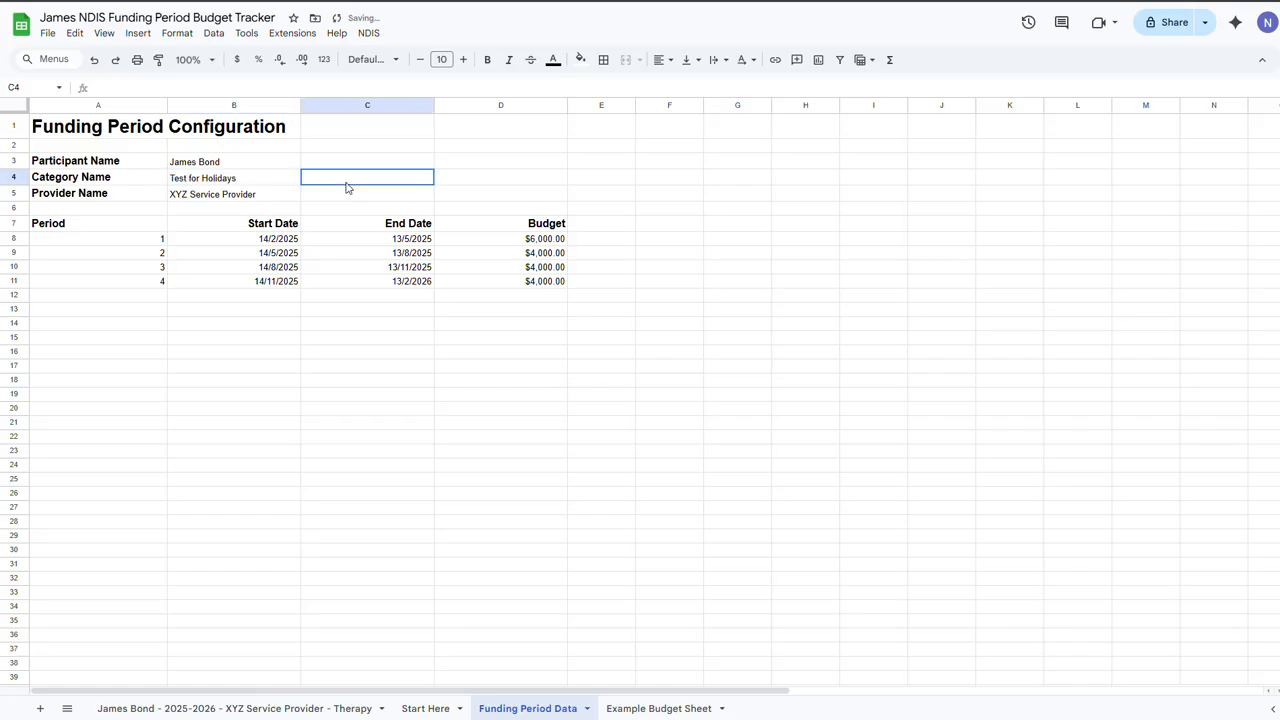
- Generate a new budget sheet for the Test for Holidays category and dismiss the completion message
click(368, 34)
click(388, 56)
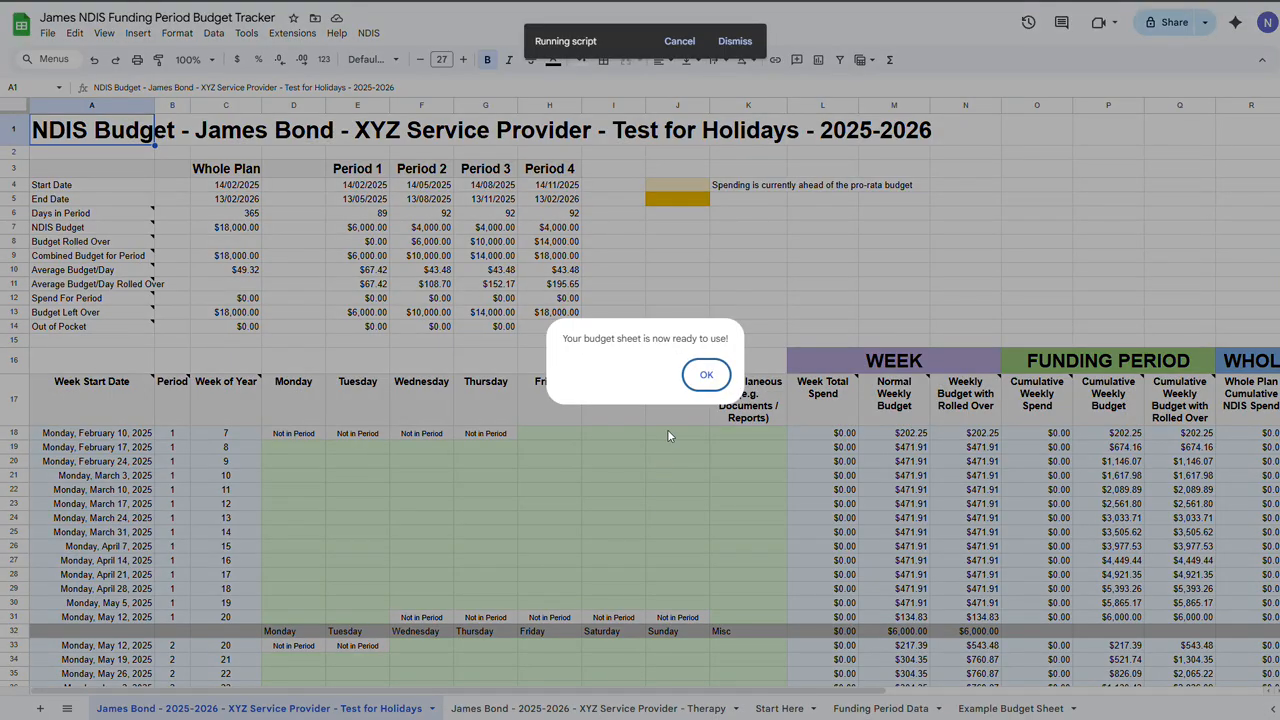
click(704, 375)
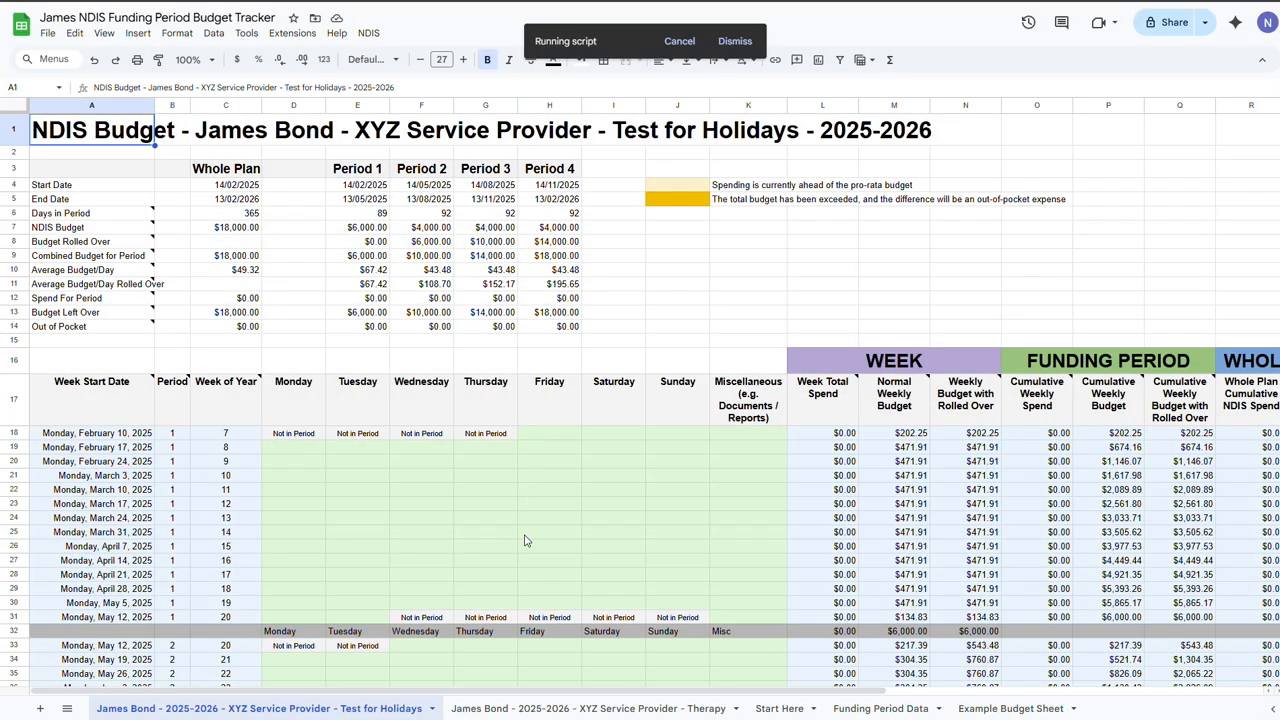
- Enter a 193.99 spend on Friday of the February 10 week and copy it to the Fridays through the May 5 week
click(545, 432)
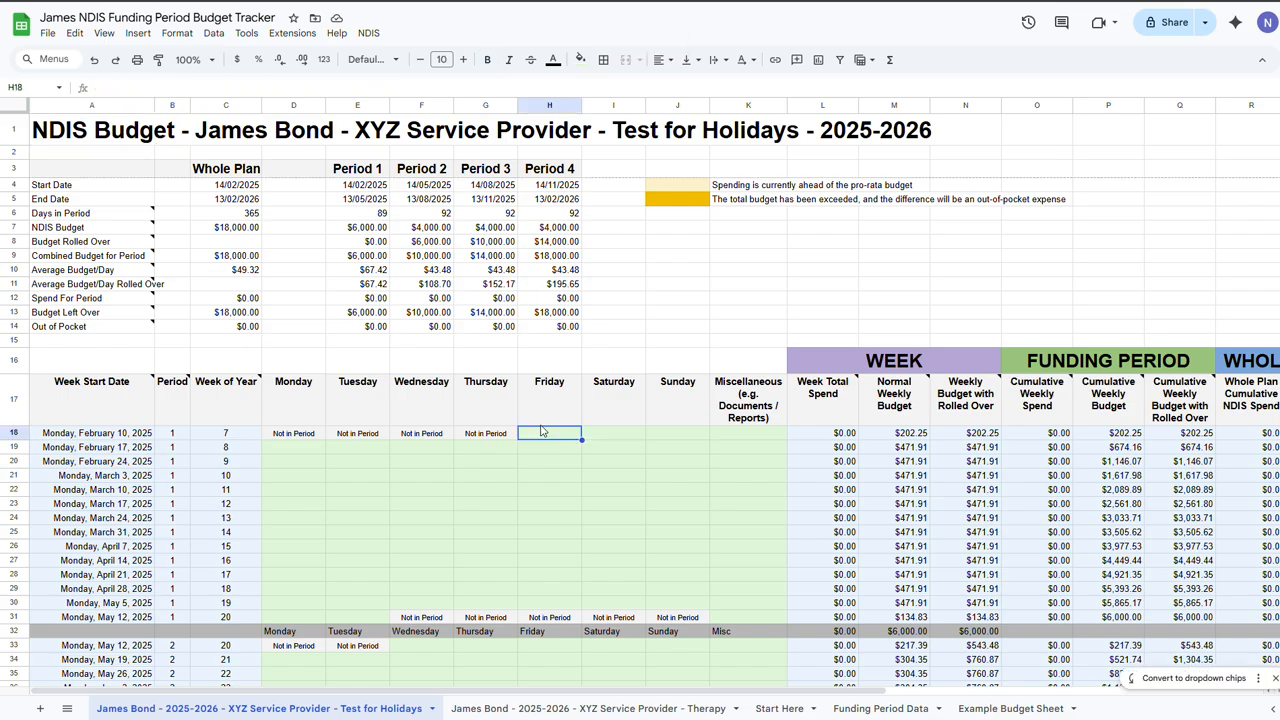
text(193.99)
key(Return)
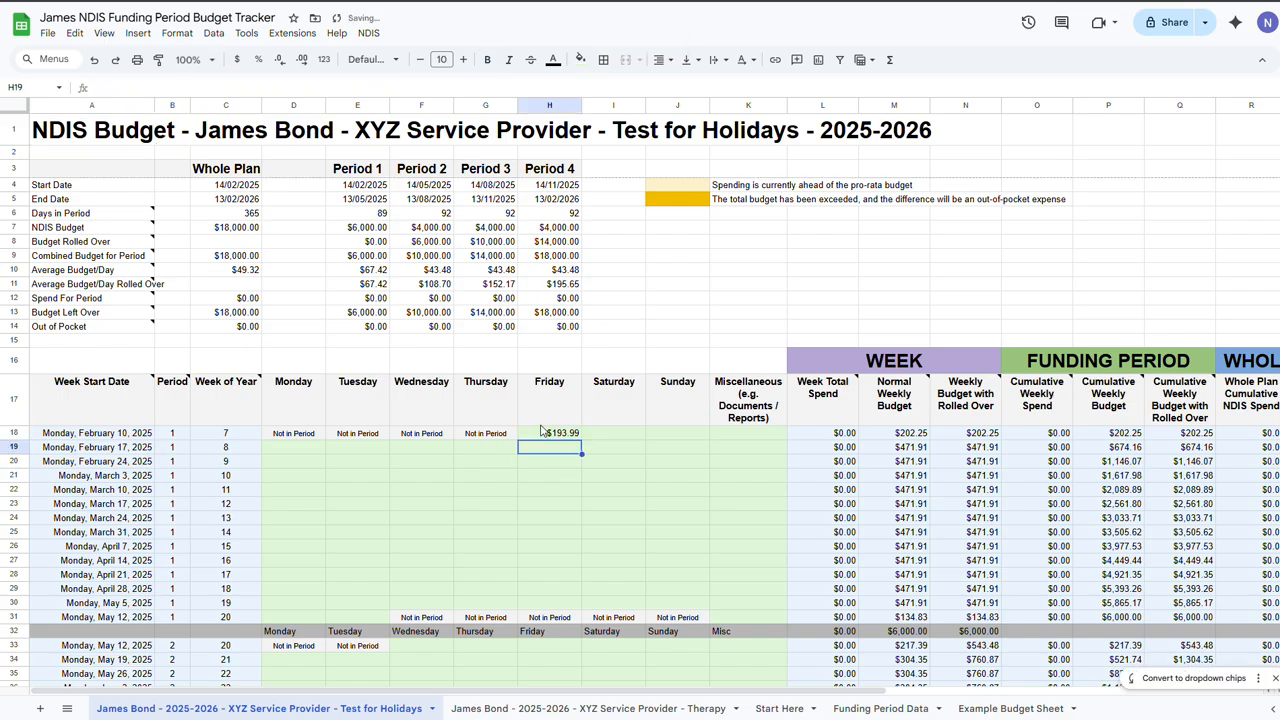
click(549, 435)
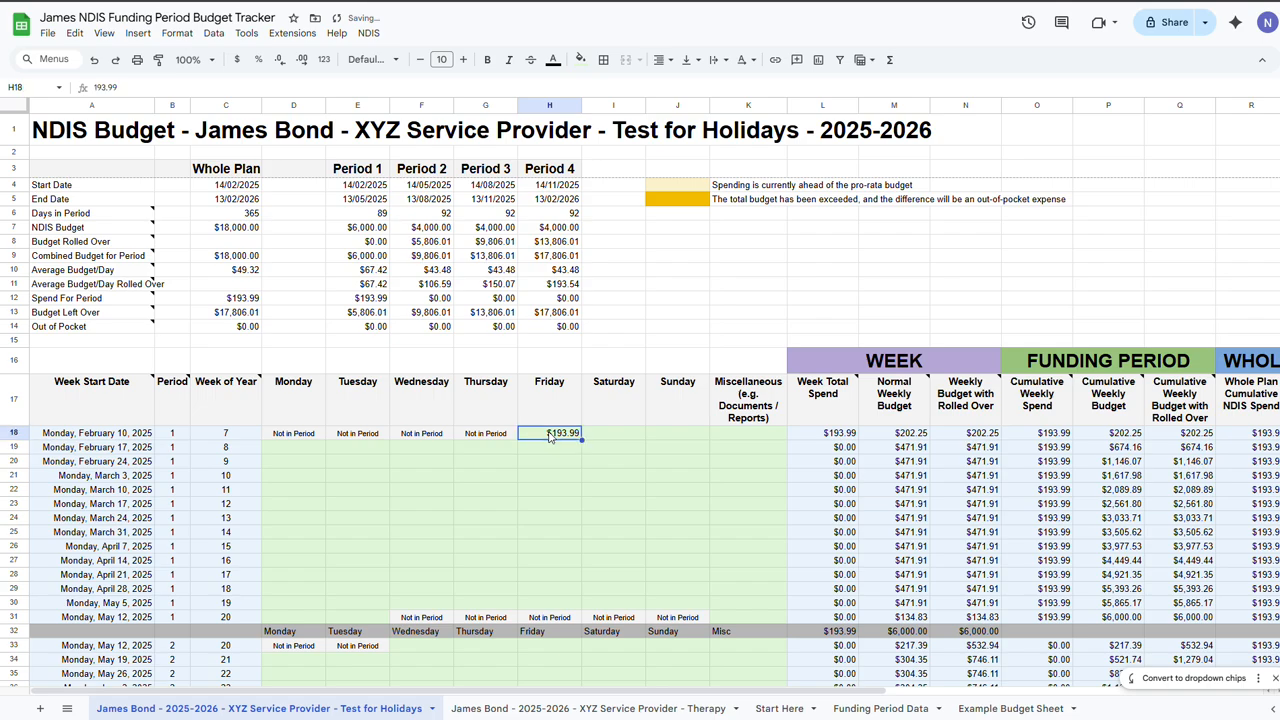
key(ctrl+c)
drag(558, 450, 570, 609)
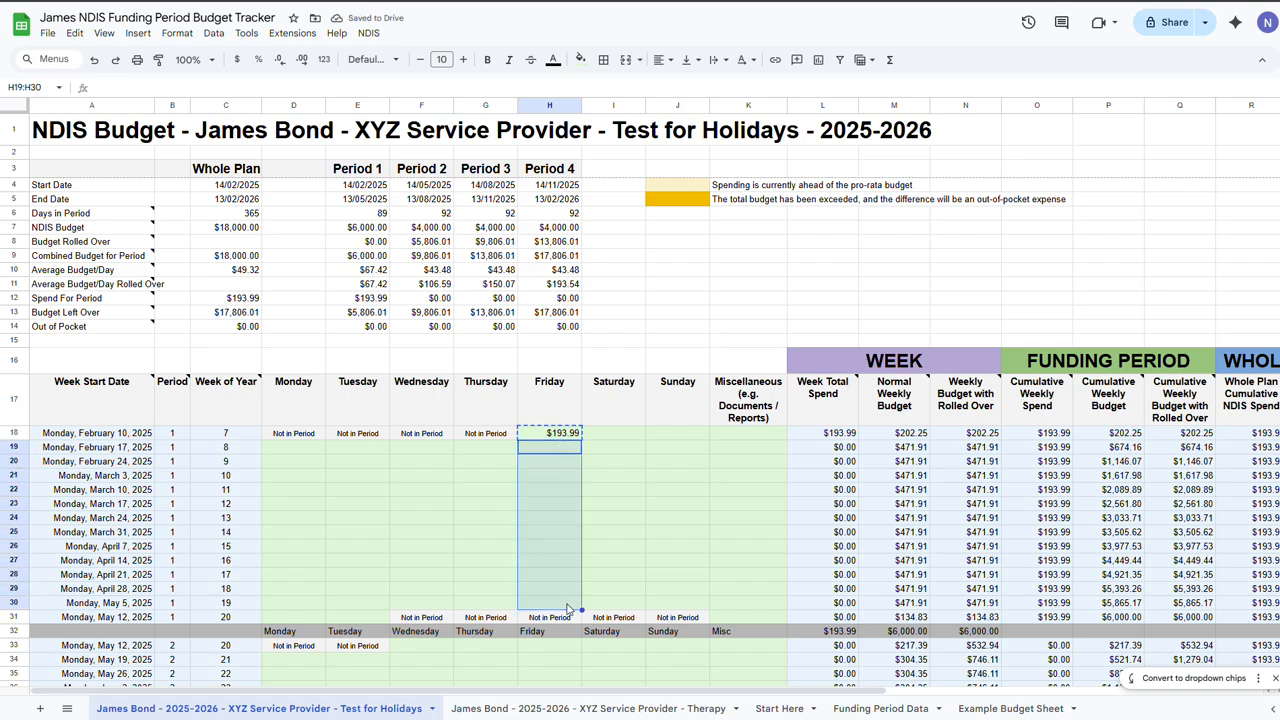
key(ctrl+v)
- Paste the 193.99 spend into the Fridays of Period 2's first five weeks, May 12 to June 9
scroll(593, 560, down, 3)
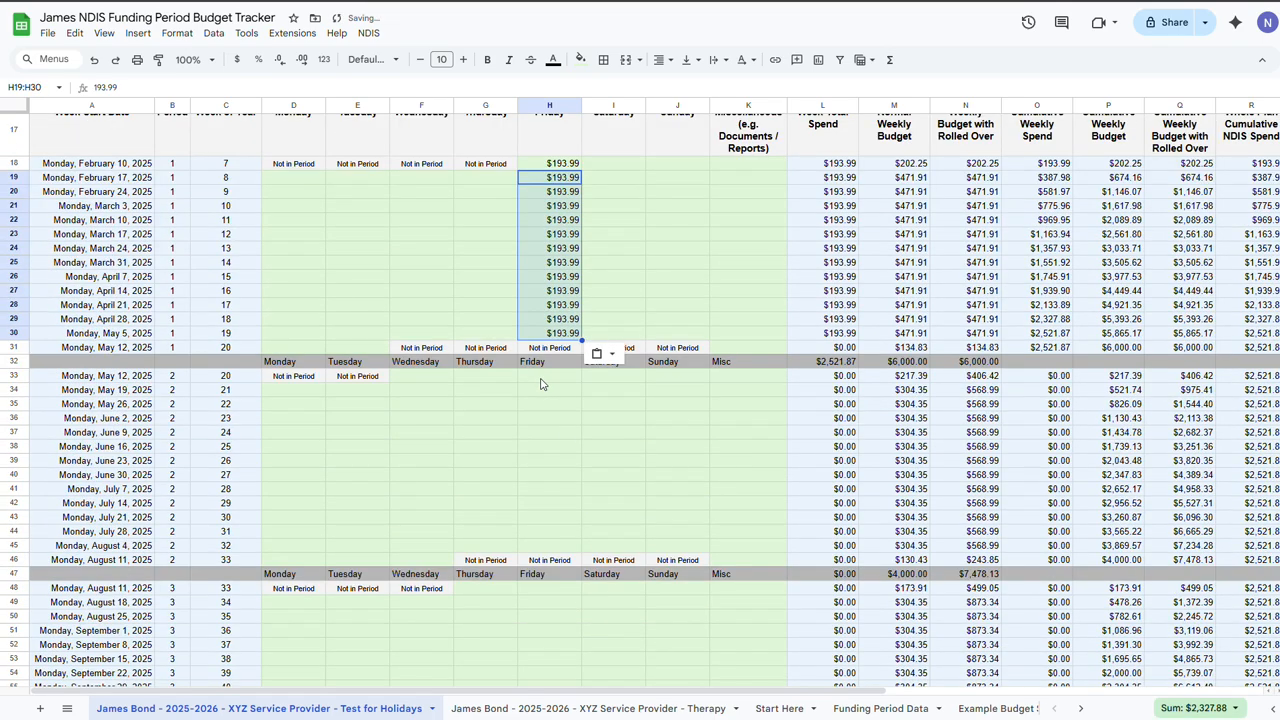
drag(542, 380, 548, 433)
key(ctrl+v)
- Paste the 193.99 spend into the Wednesdays from February 17 to May 5 in Period 1 and May 12 to June 9 in Period 2
scroll(503, 337, up, 3)
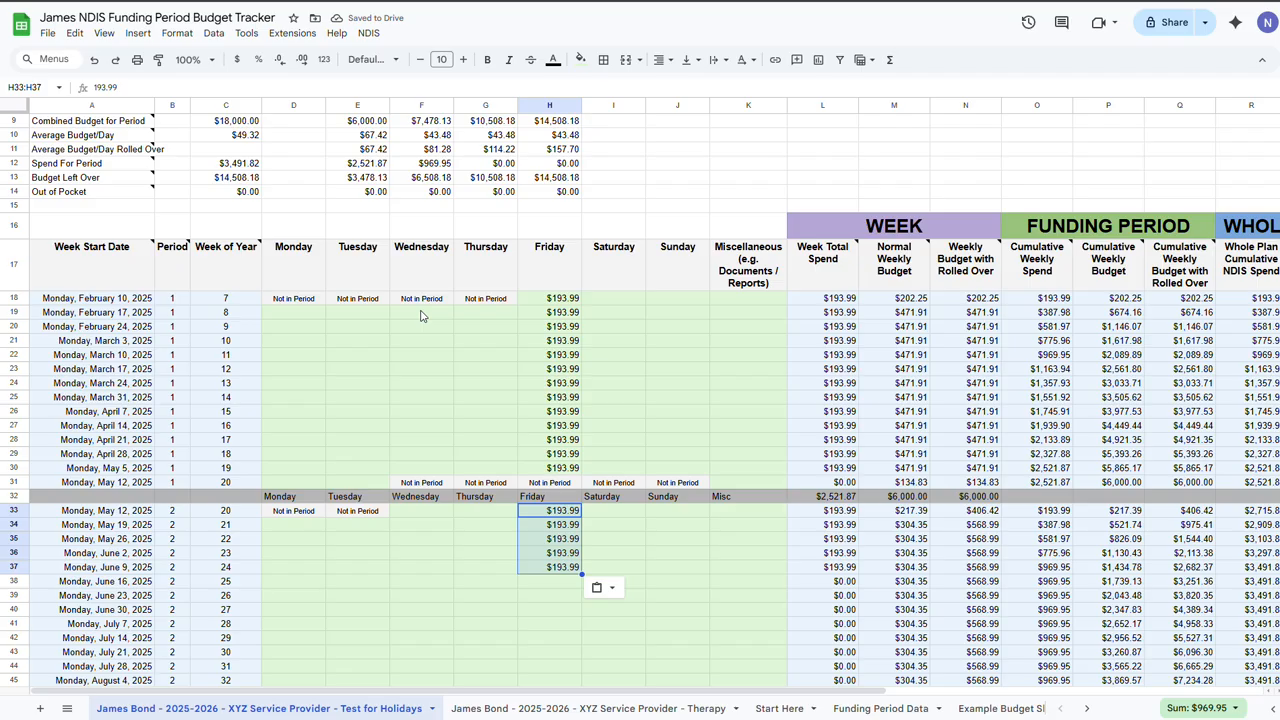
drag(421, 316, 417, 569)
key(ctrl+v)
key(ctrl+v)
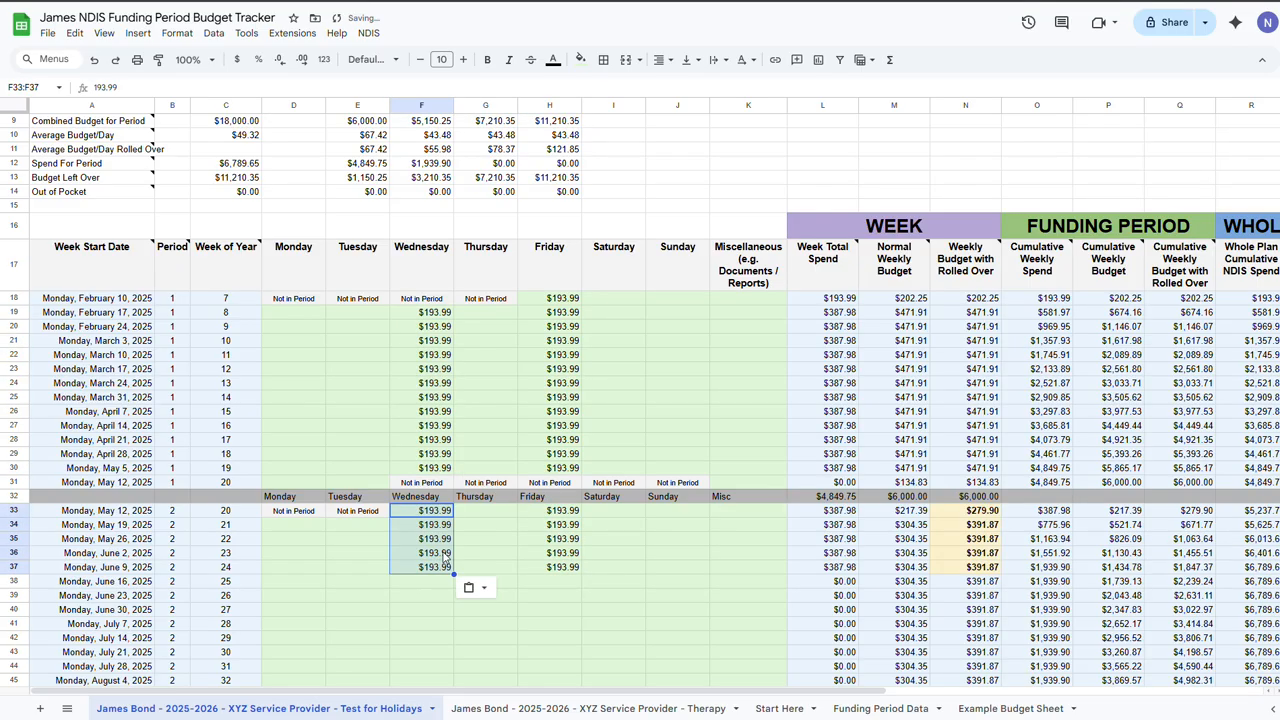
- Paste the 193.99 spend into Period 3's Fridays for the September 29 to November 3 weeks and Wednesdays through the November 10 week
scroll(570, 528, down, 2)
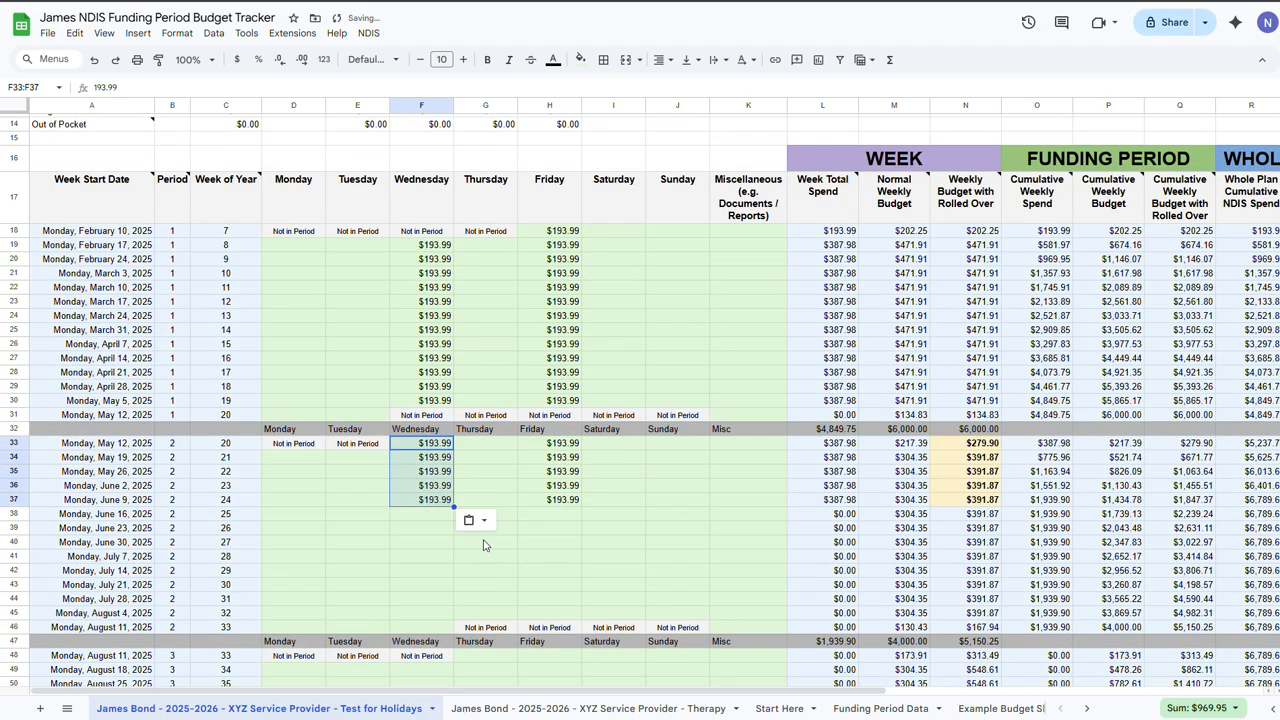
scroll(570, 528, down, 5)
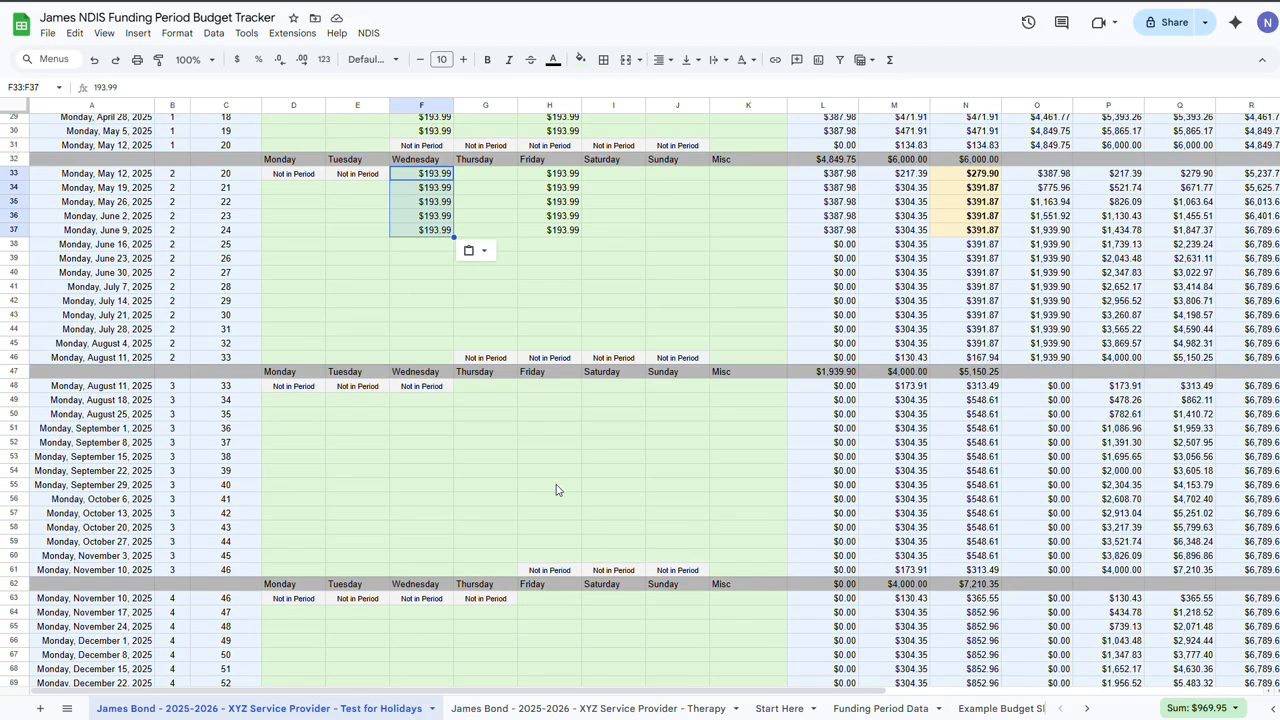
drag(557, 489, 557, 555)
key(ctrl+v)
drag(440, 493, 434, 570)
key(ctrl+v)
- Fill all of Period 4's available Fridays and Wednesdays, through the February 9, 2026 week, with the 193.99 spend
scroll(550, 430, down, 5)
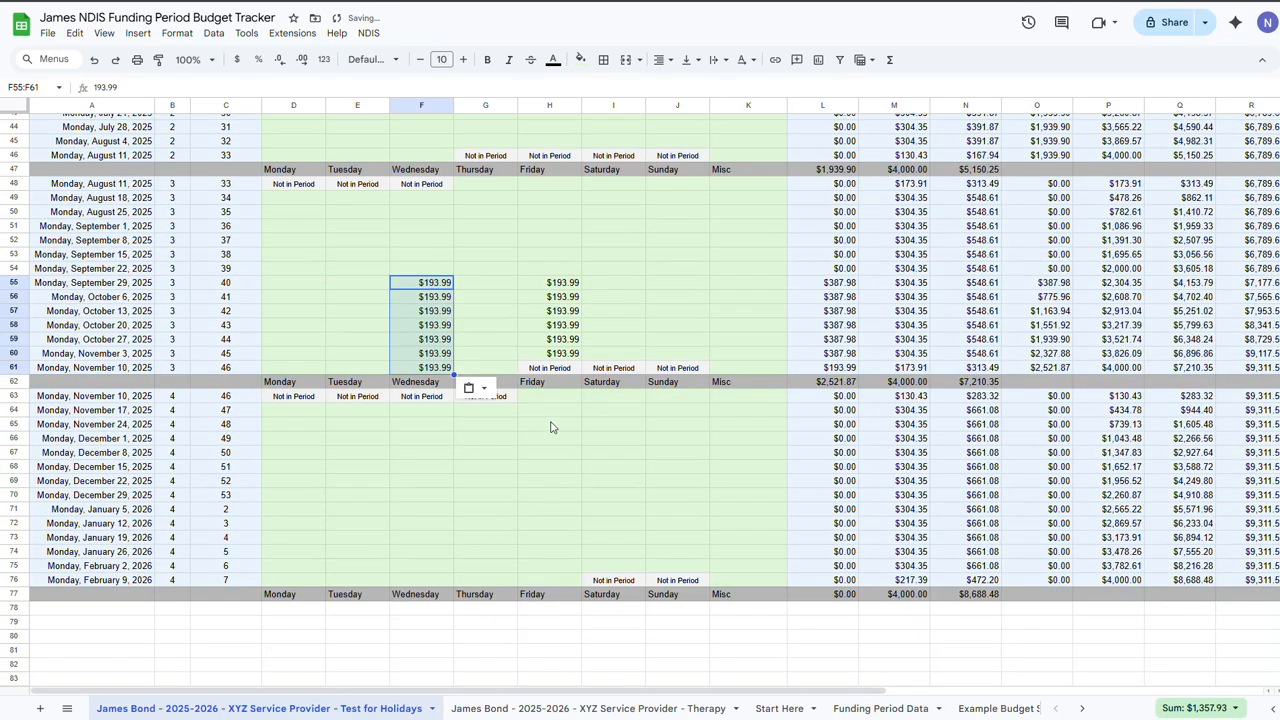
drag(551, 398, 557, 580)
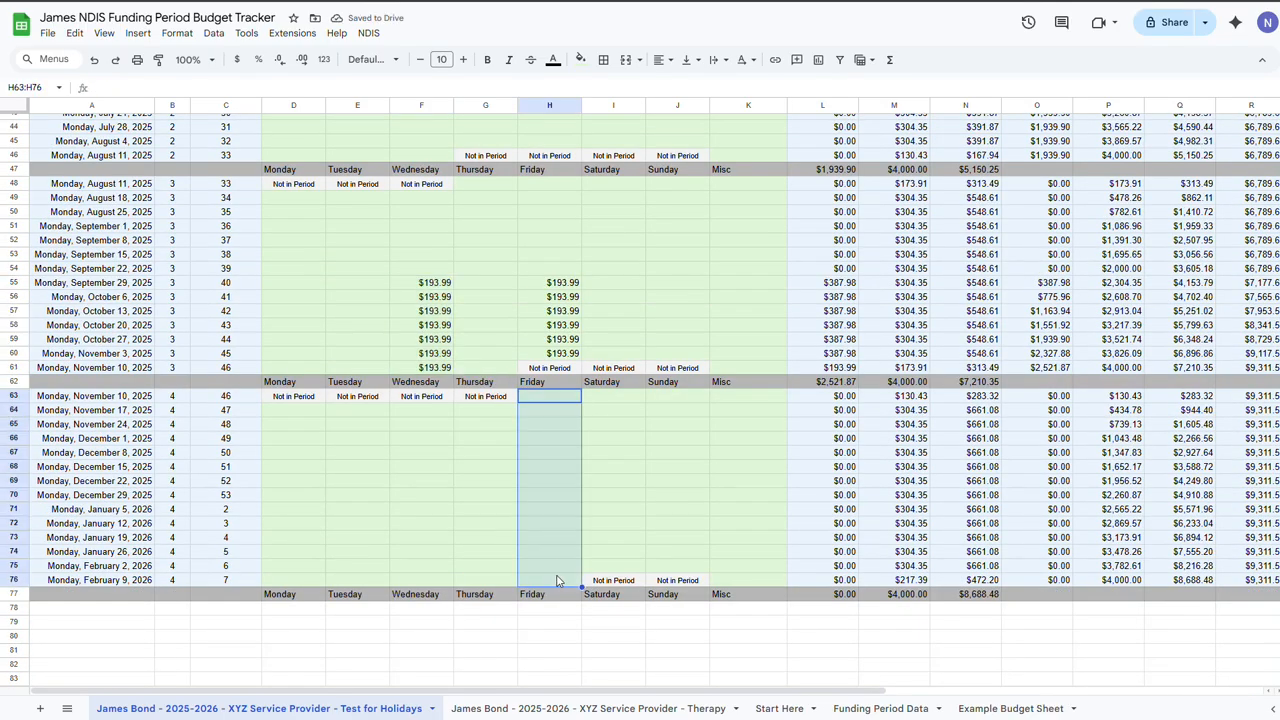
key(ctrl+v)
drag(418, 411, 426, 575)
key(ctrl+v)
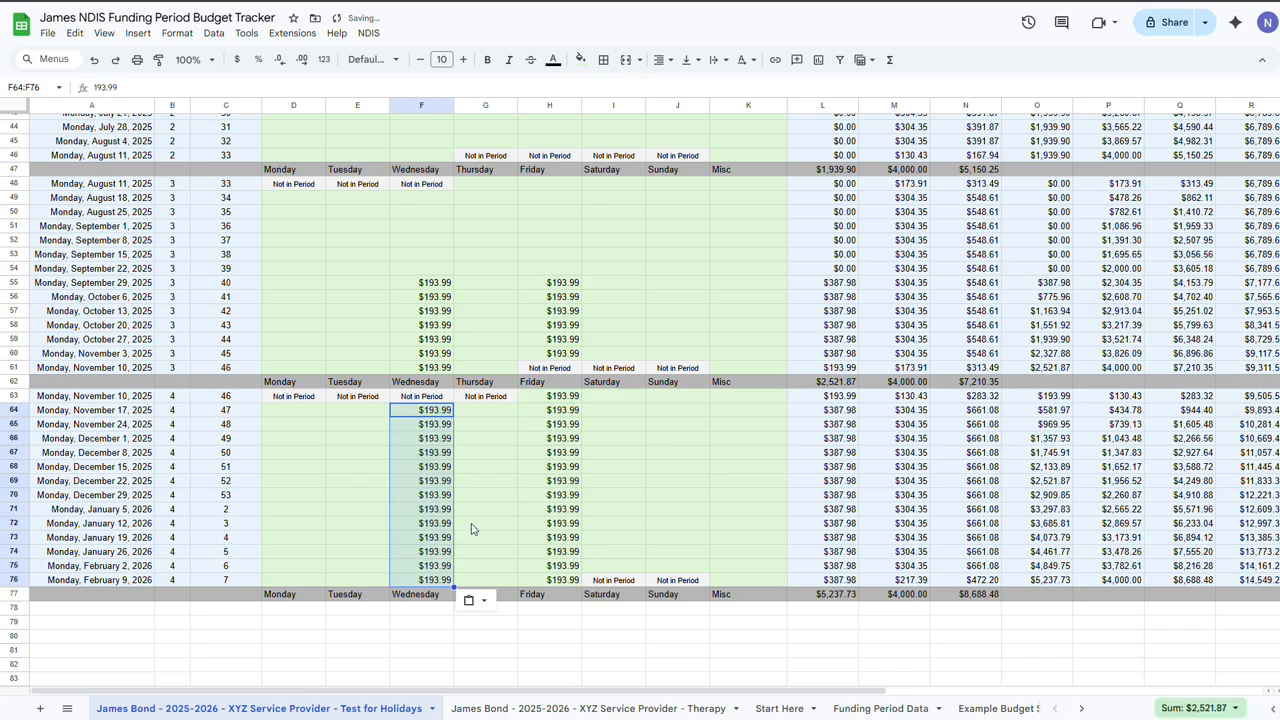
- Review the Test for Holidays sheet's weekly spends, the empty holiday weeks and the budget summary across all four periods
scroll(490, 522, down, 2)
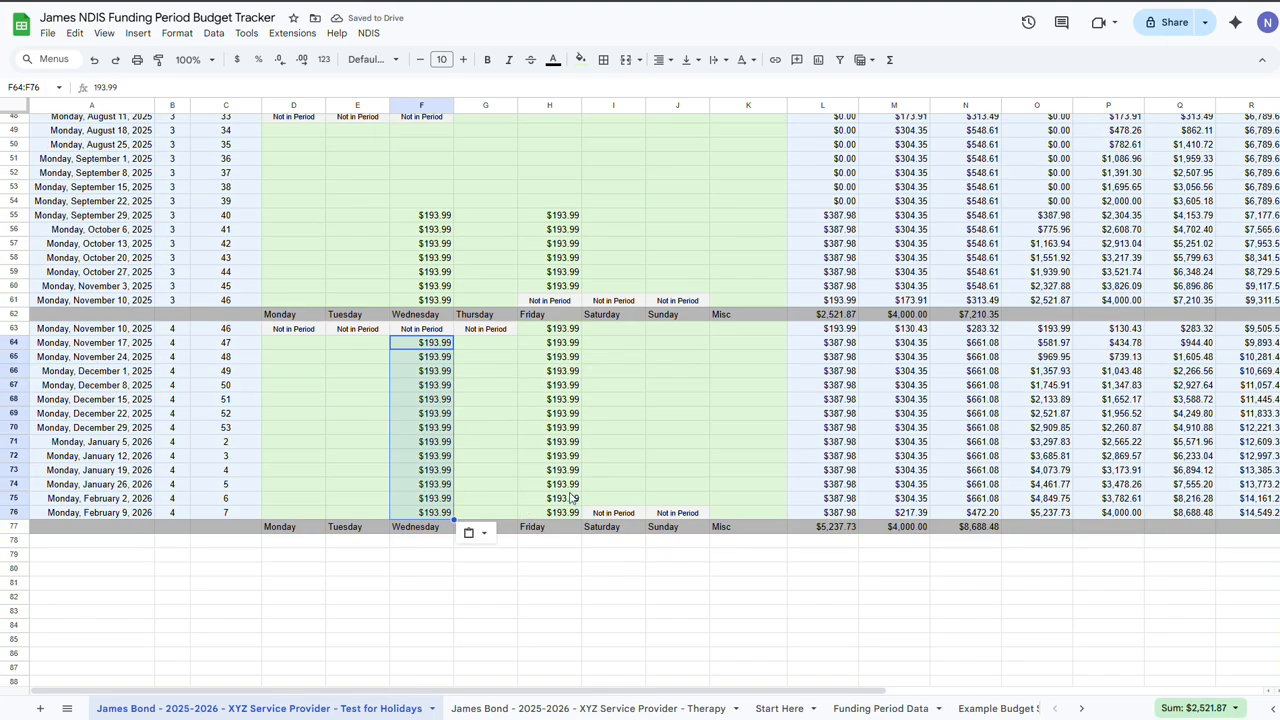
scroll(963, 384, up, 8)
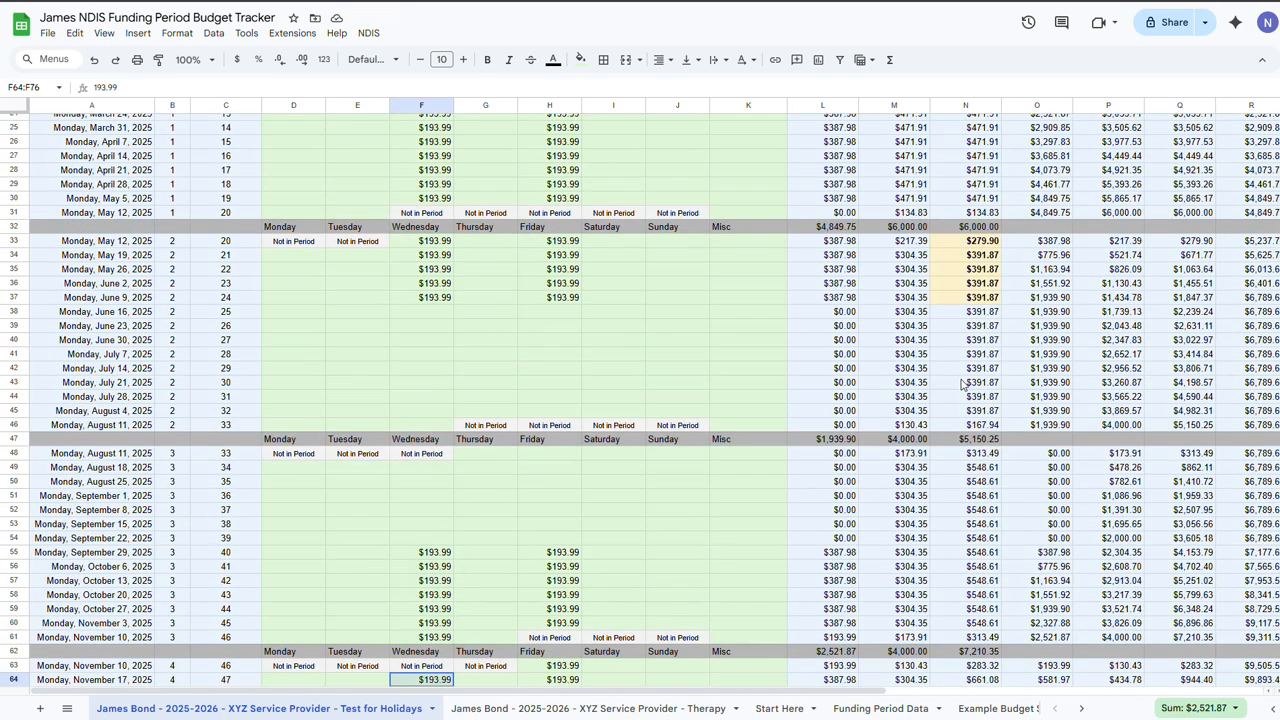
scroll(963, 384, up, 3)
scroll(931, 398, down, 3)
scroll(931, 398, up, 2)
scroll(931, 398, up, 7)
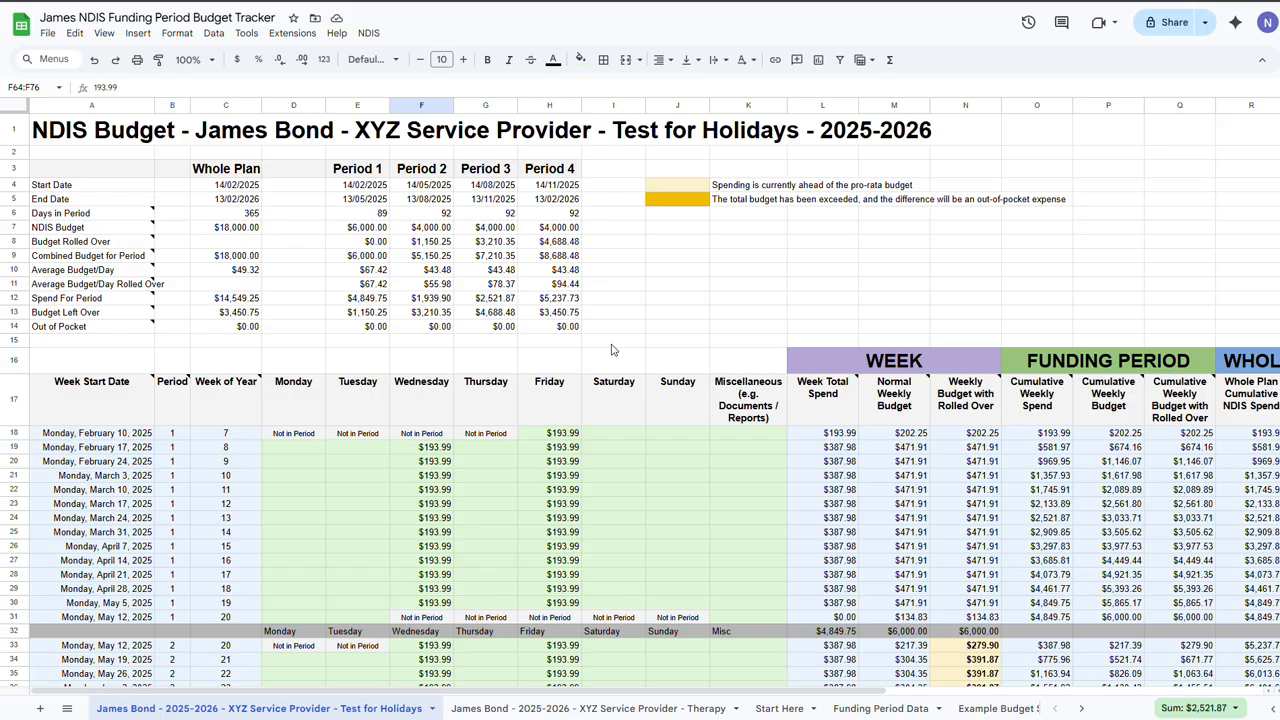
scroll(613, 349, down, 8)
scroll(605, 352, down, 3)
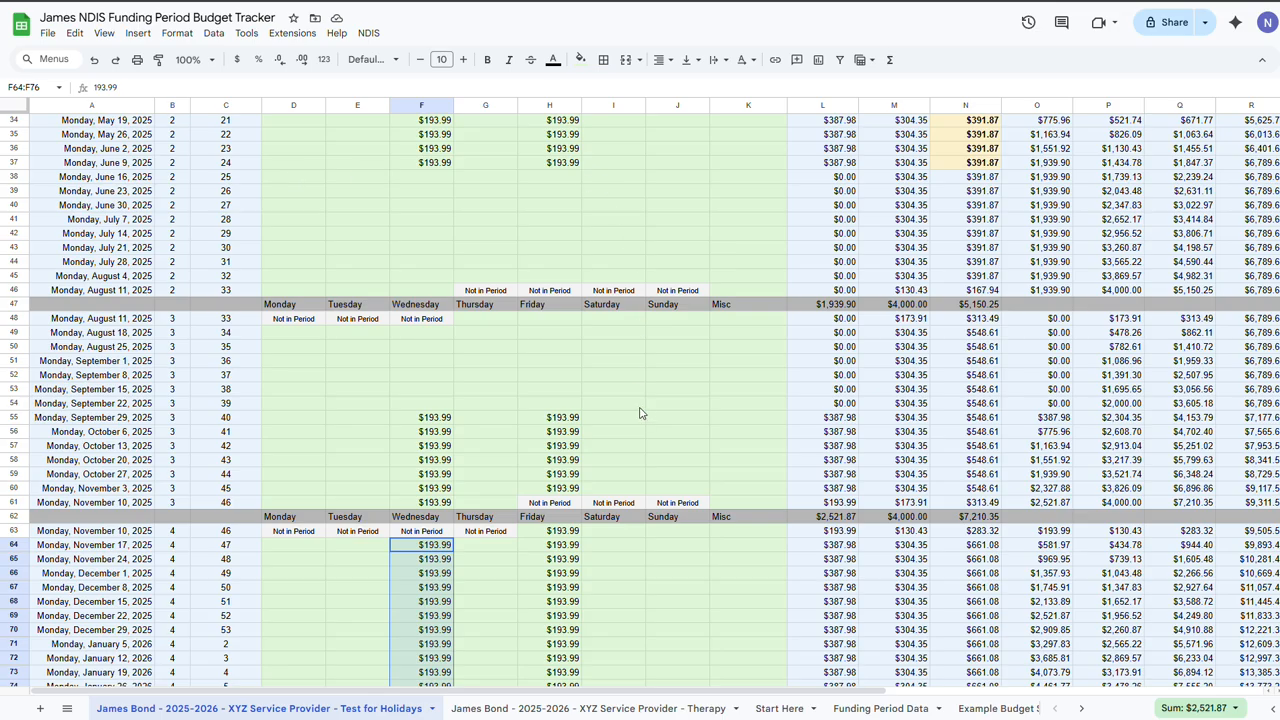
scroll(640, 413, down, 6)
scroll(631, 411, up, 6)
scroll(631, 411, up, 10)
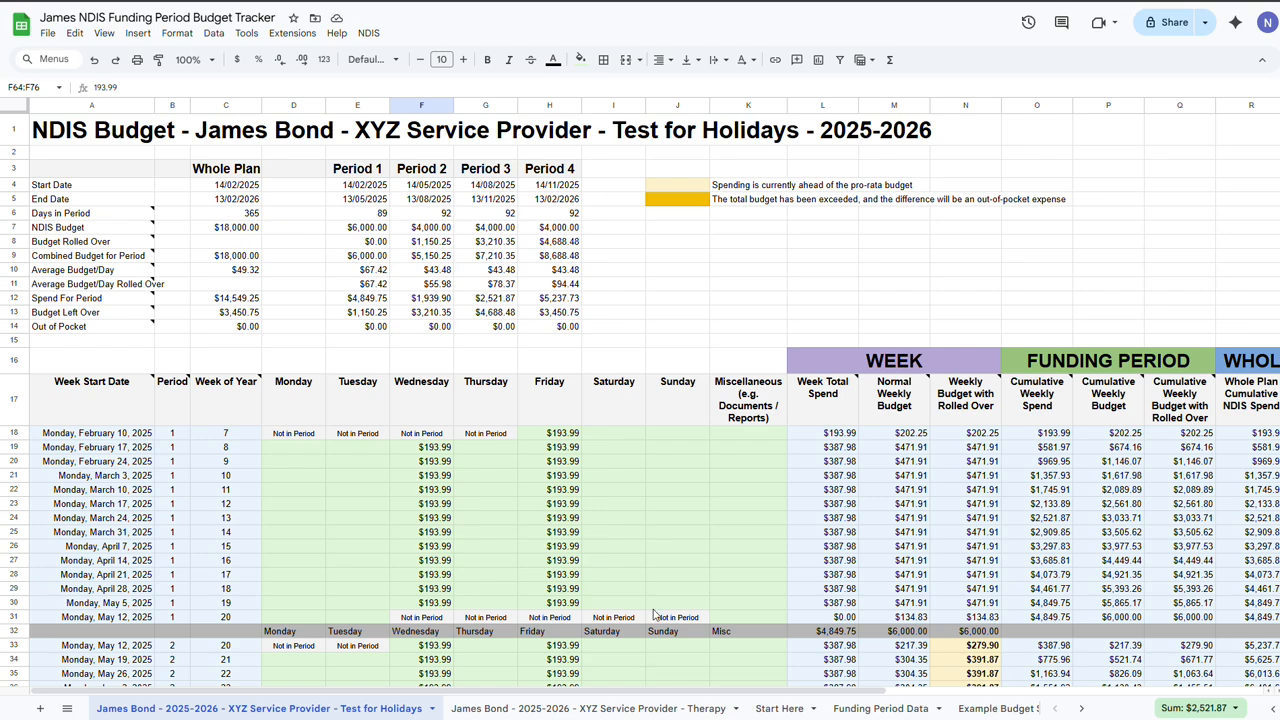
- Delete the Test for Holidays budget sheet, accepting both the deletion and the protected-range warnings
click(578, 520)
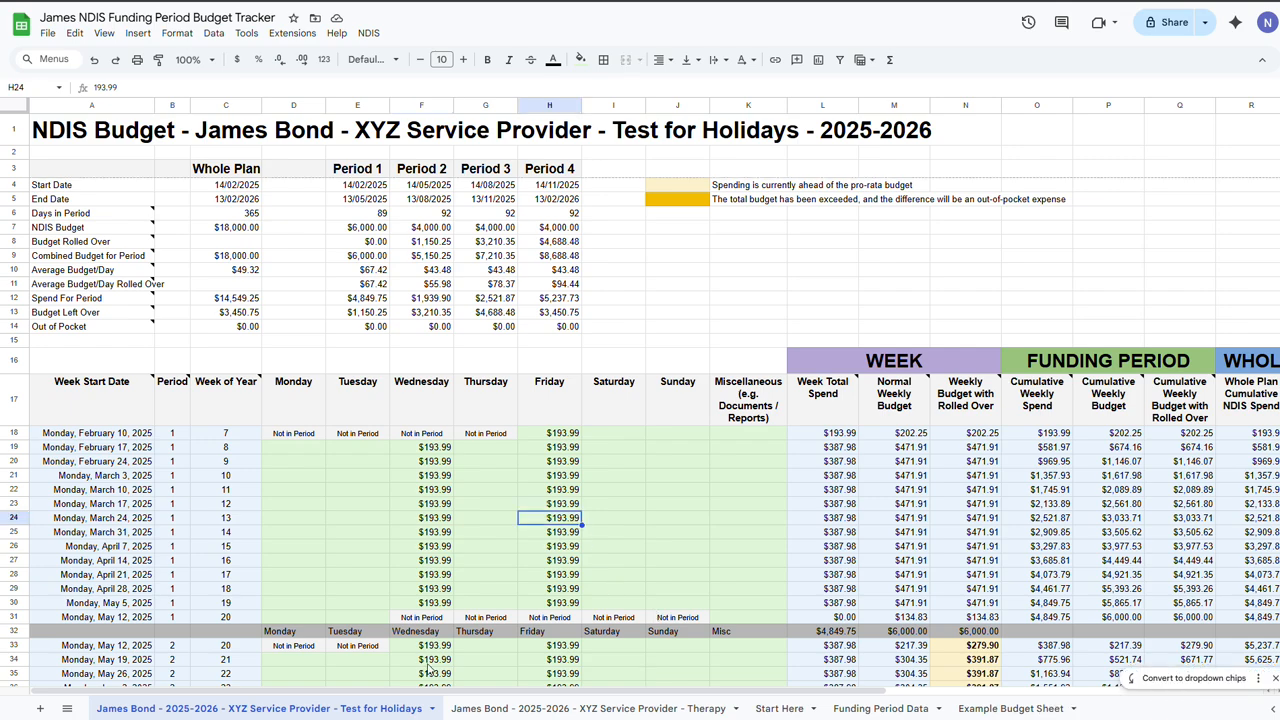
click(432, 709)
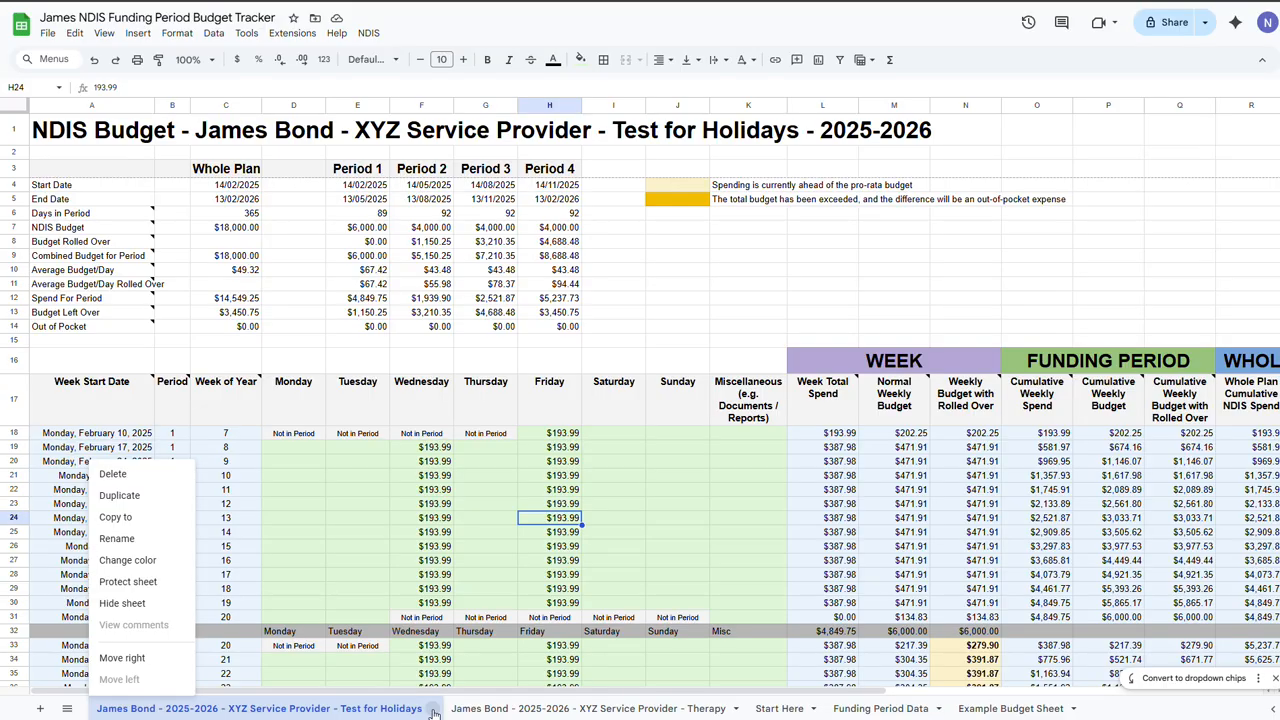
click(114, 476)
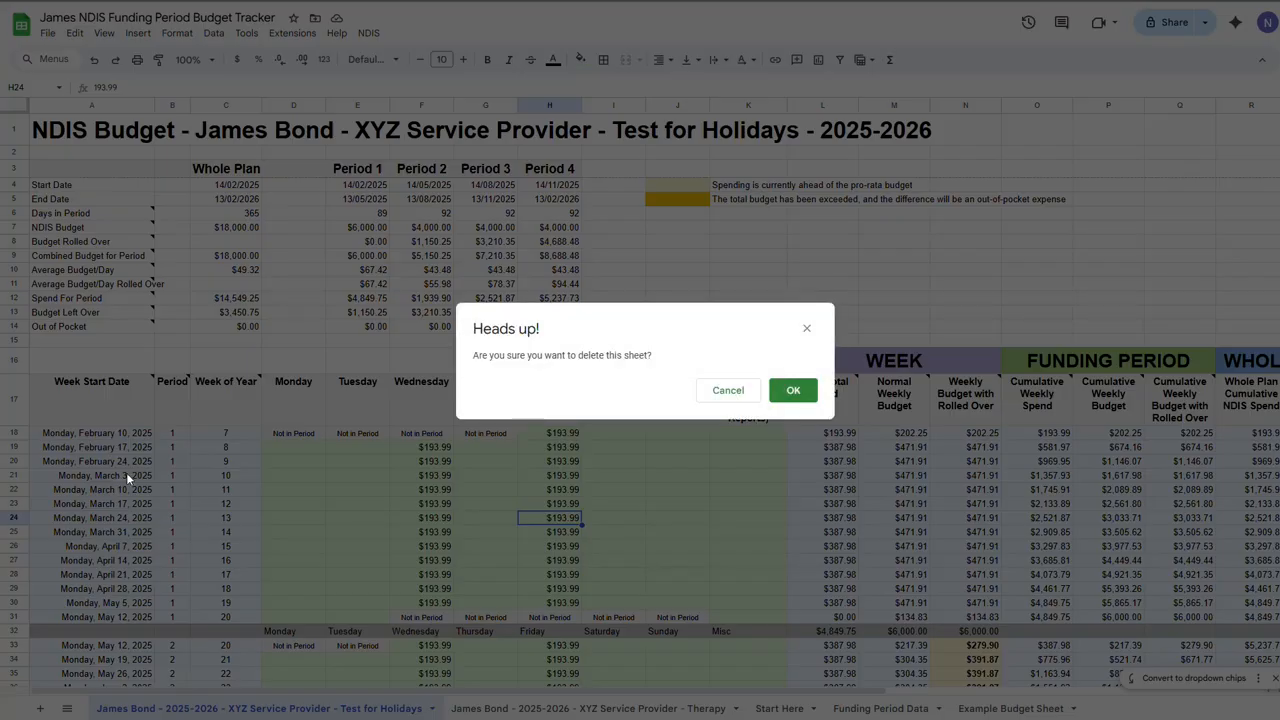
click(793, 392)
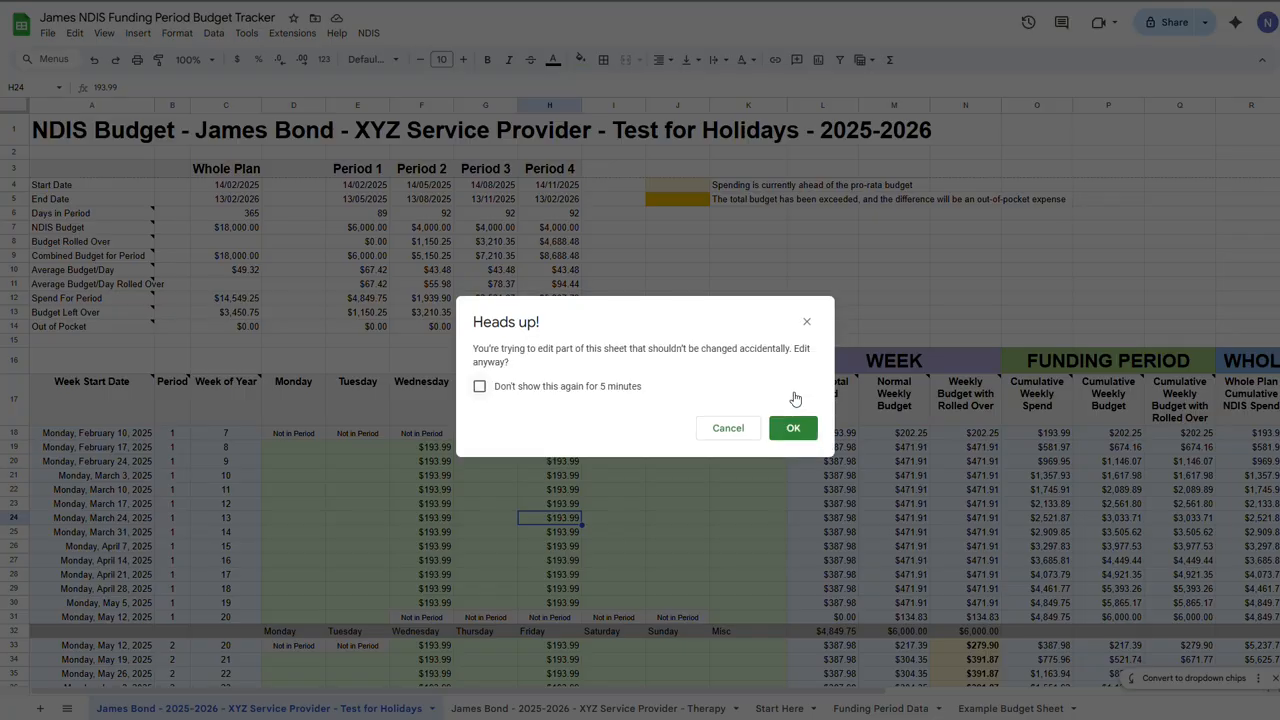
click(793, 428)
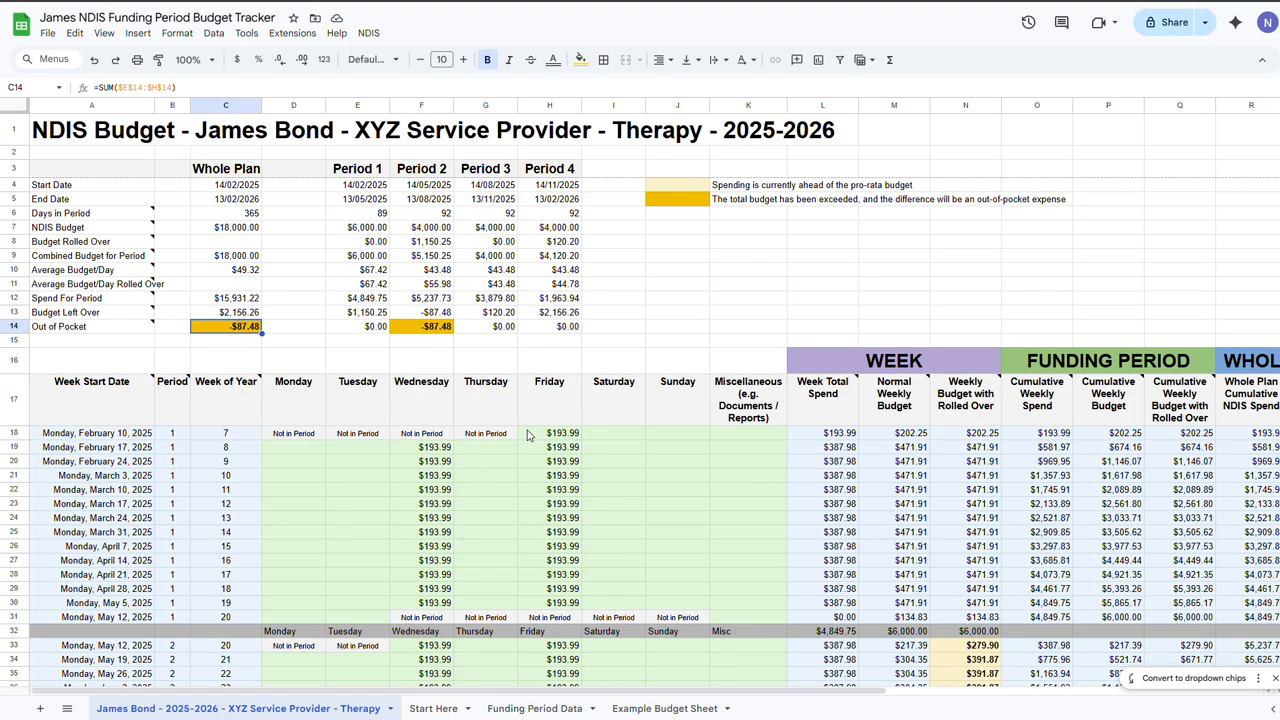
- Open the Start Here sheet and select the Key Points line with the contact e-mail for feedback and enquiries
click(430, 709)
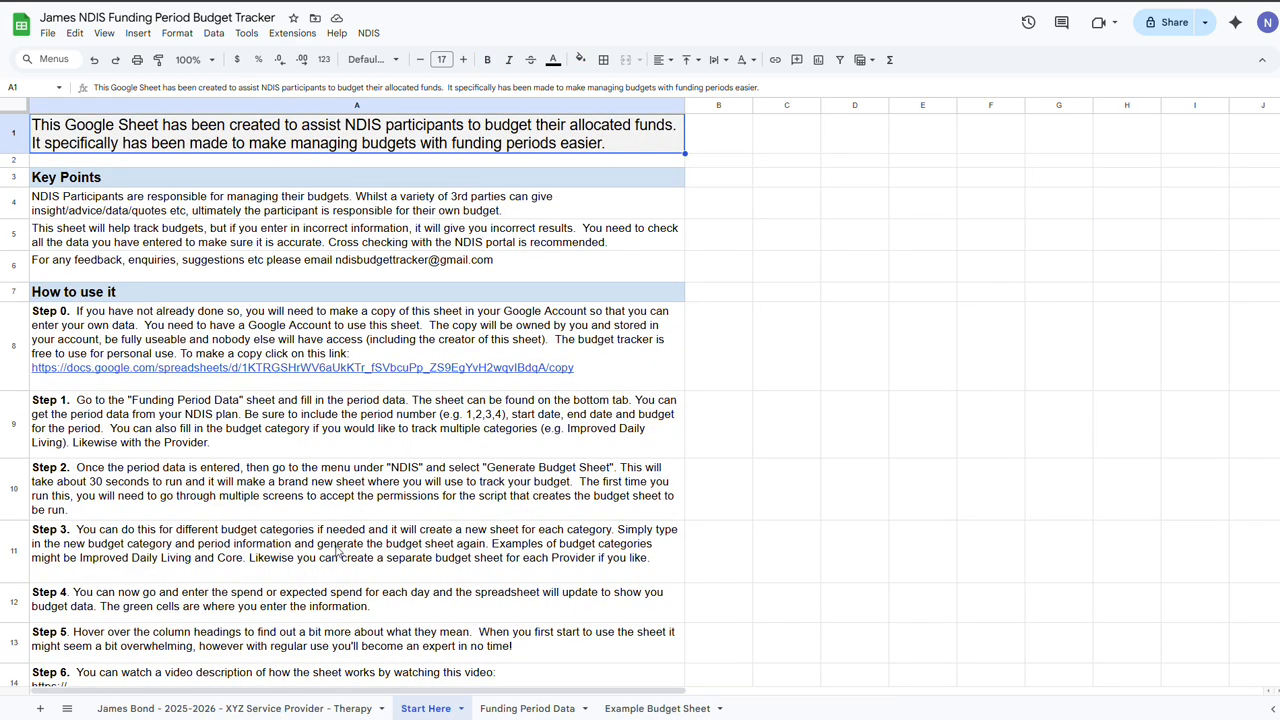
click(358, 268)
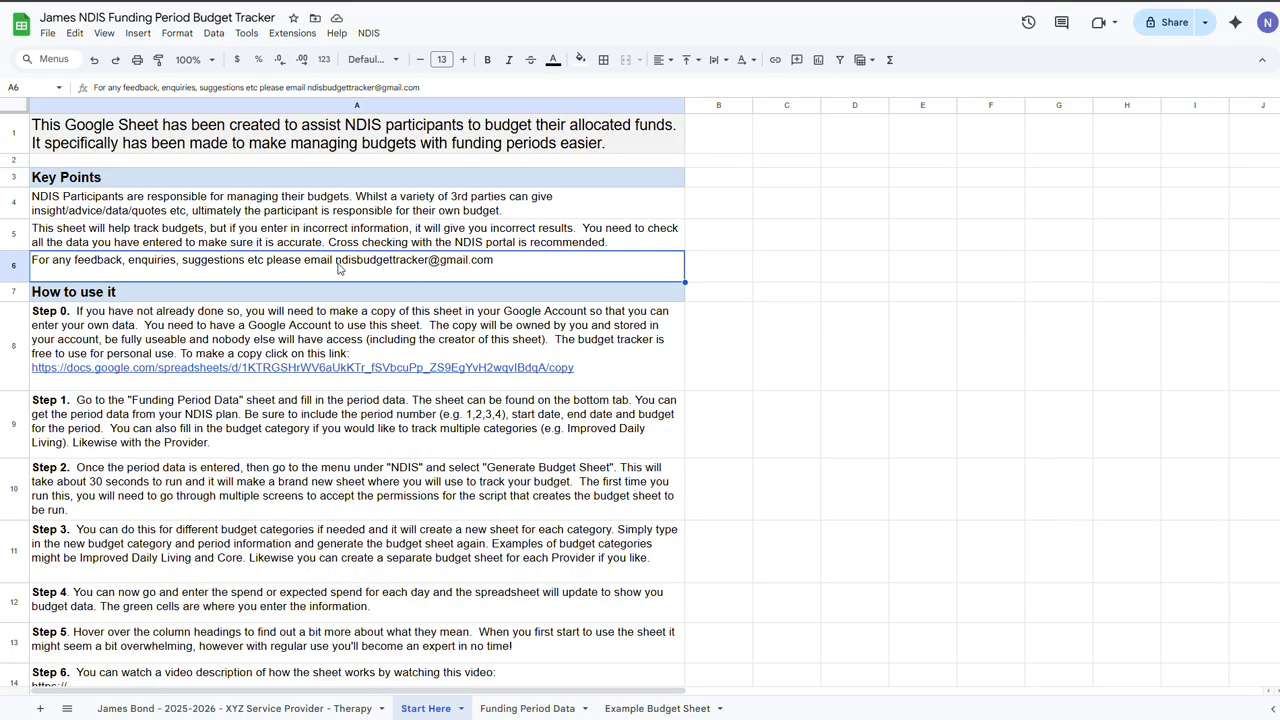